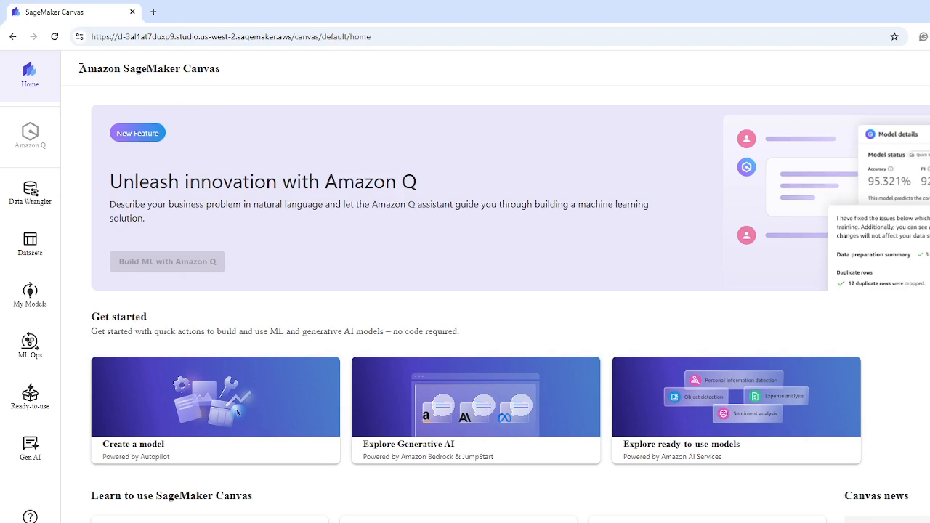
Create a data flow named MyDemoDataFlow from the canvas-sample-housing.csv dataset.
left_click_drag(79, 68, 231, 76)
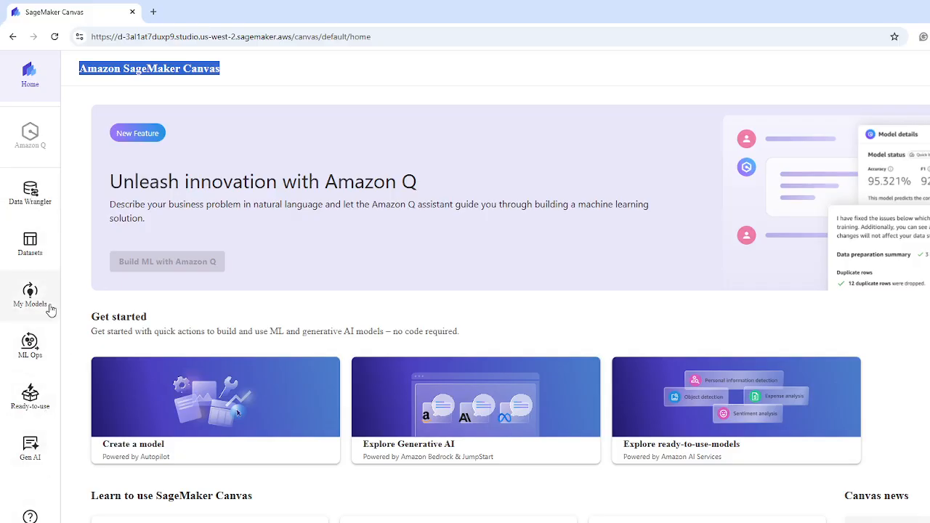
left_click(34, 243)
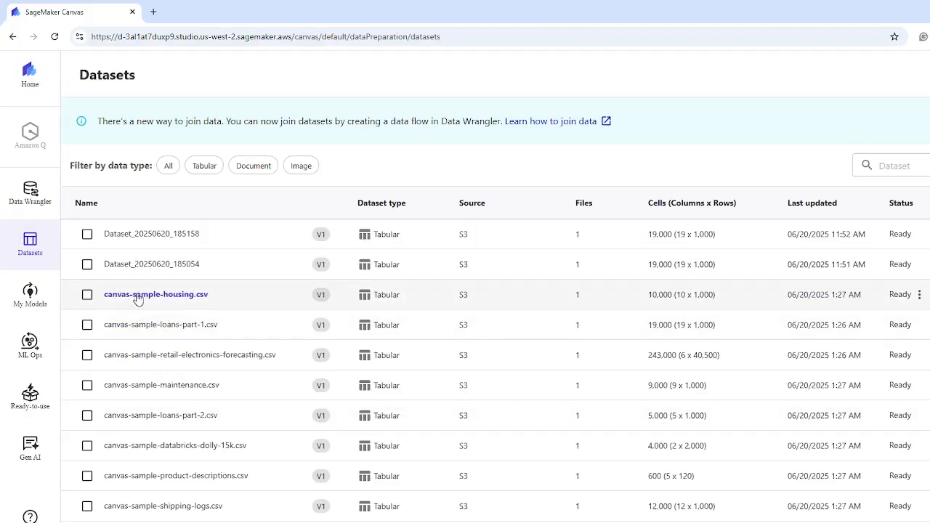
left_click(87, 296)
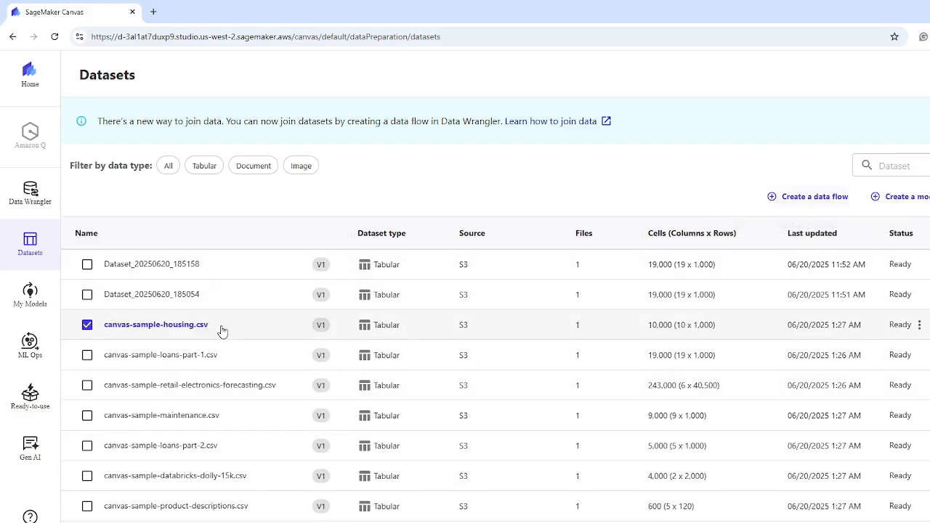
left_click(811, 198)
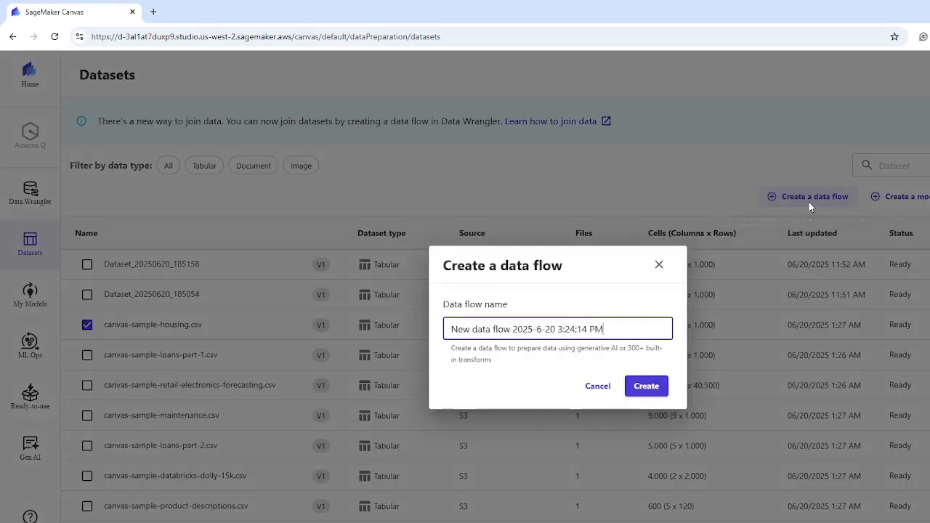
left_click_drag(617, 331, 371, 329)
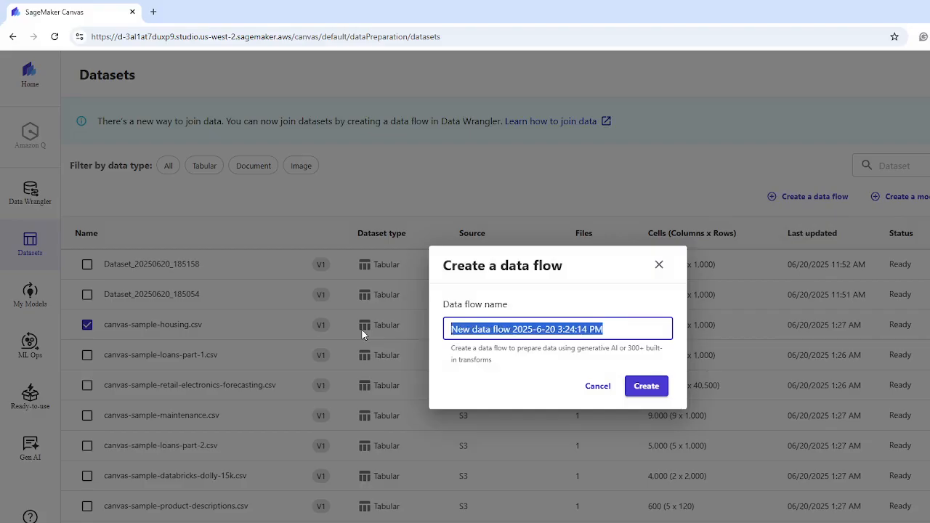
type("MyD")
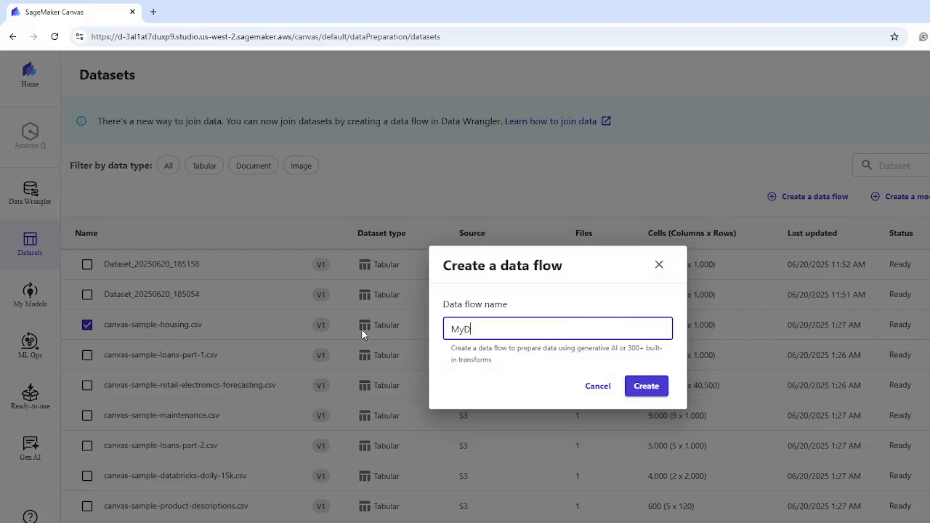
type("emoDataFlow")
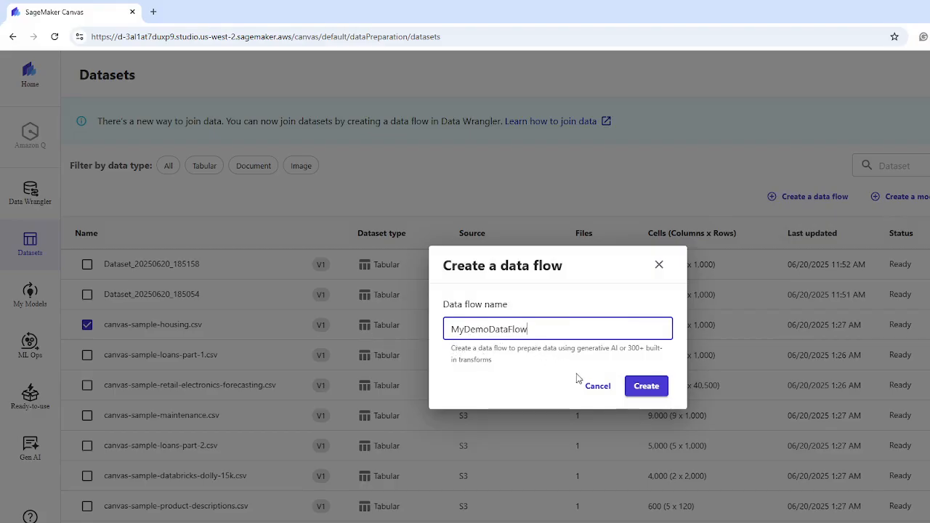
left_click(646, 387)
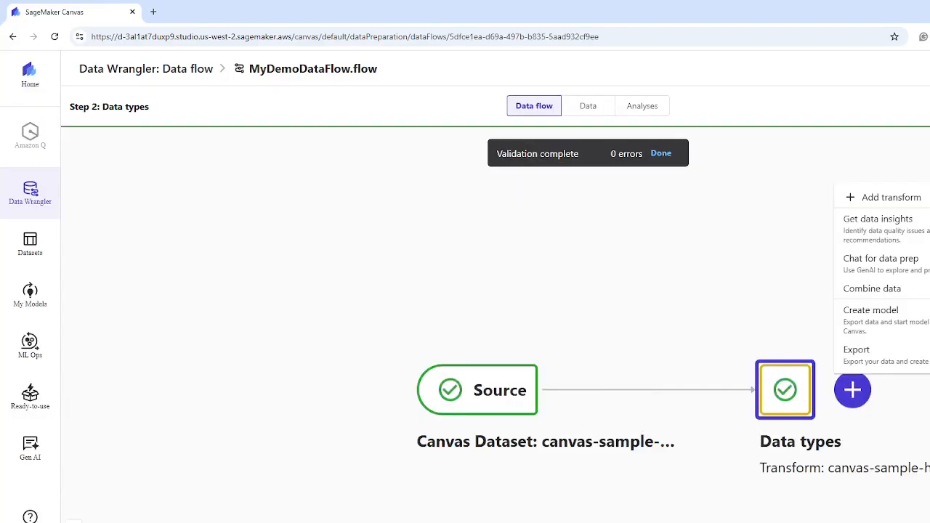
Start a Data Quality And Insights Report from the Data types node of the flow.
left_click(887, 360)
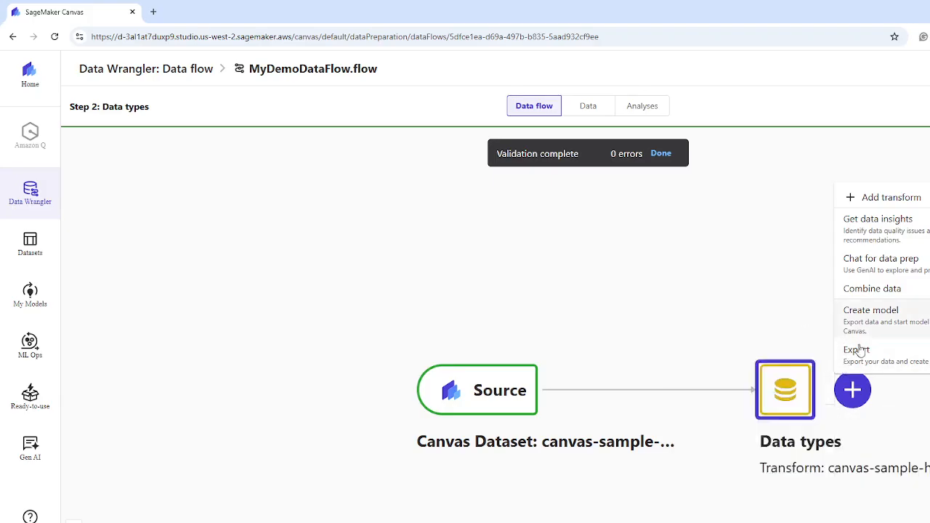
left_click(713, 223)
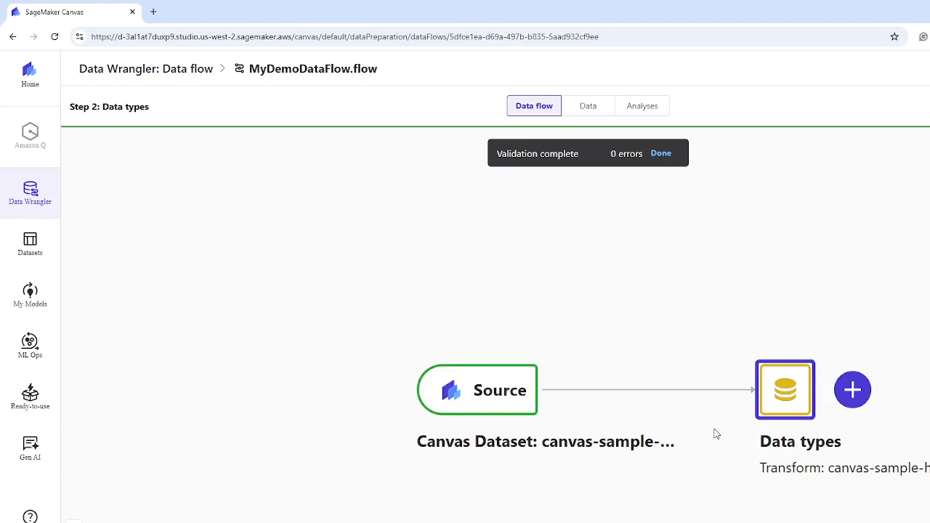
left_click(854, 392)
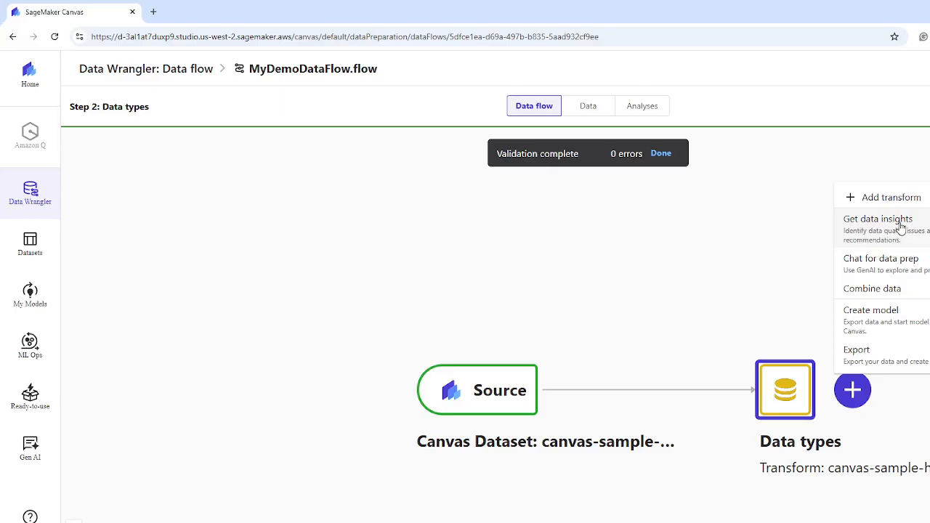
left_click(901, 227)
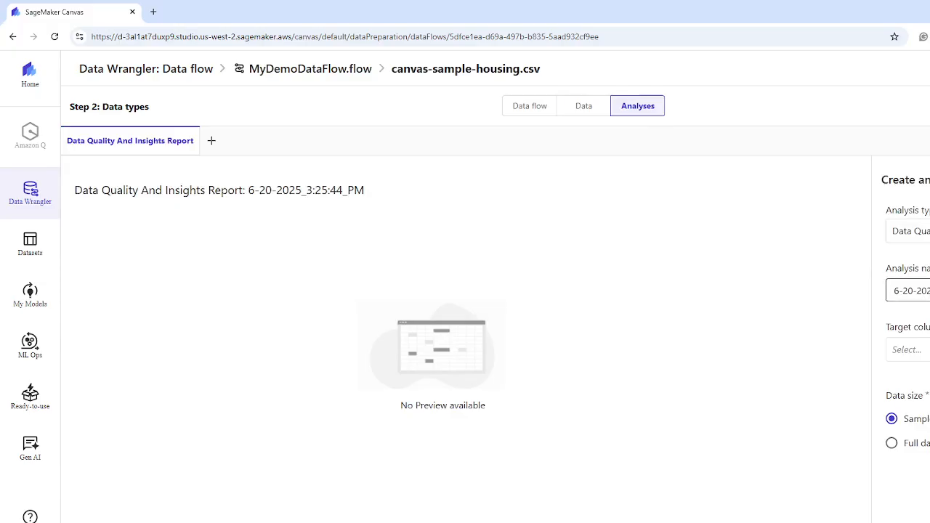
Name the data quality analysis Analysis-1.
left_click_drag(929, 291, 802, 292)
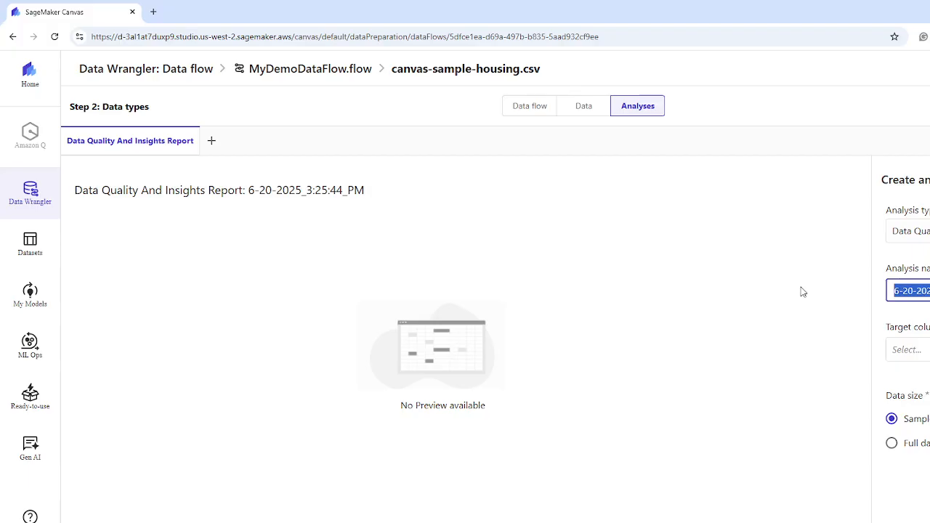
type("Analysus")
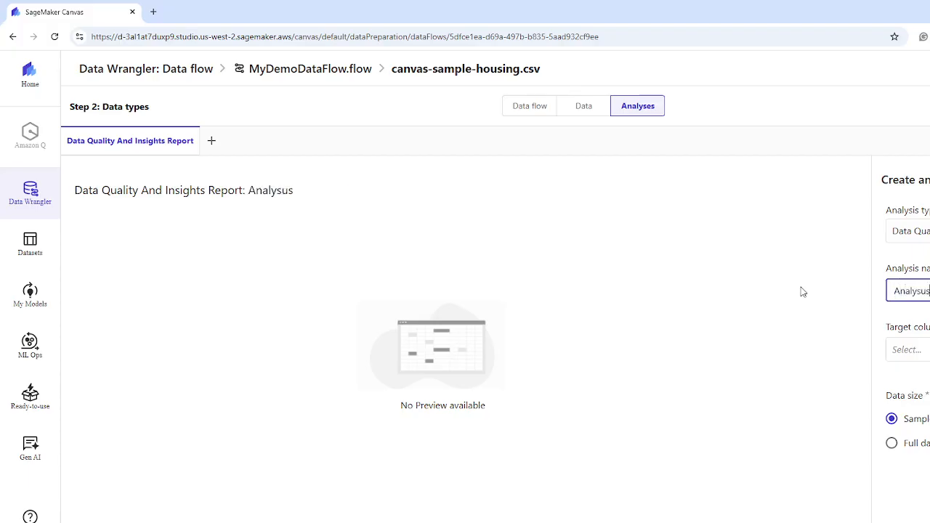
key("BackSpace")
key("BackSpace")
key("BackSpace")
key("BackSpace")
key("BackSpace")
key("BackSpace")
key("BackSpace")
key("BackSpace")
type("Analysy")
key("BackSpace")
type("is")
Set housing_median_age as the target column with Regression as the problem type, and generate the report.
left_click(917, 349)
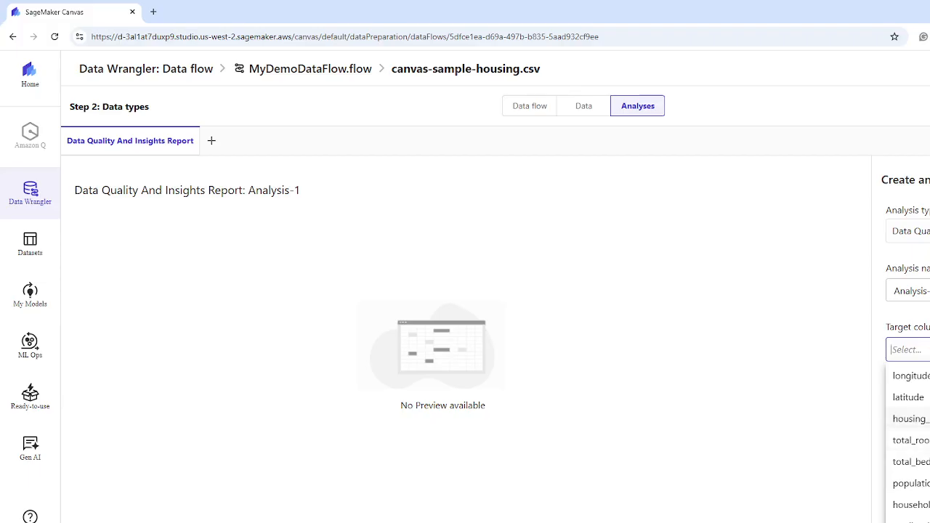
left_click(913, 418)
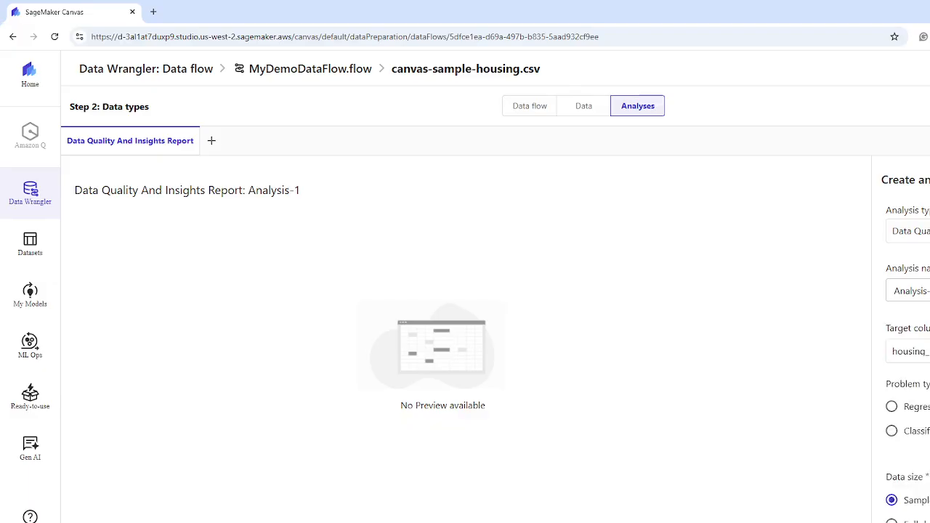
left_click(892, 407)
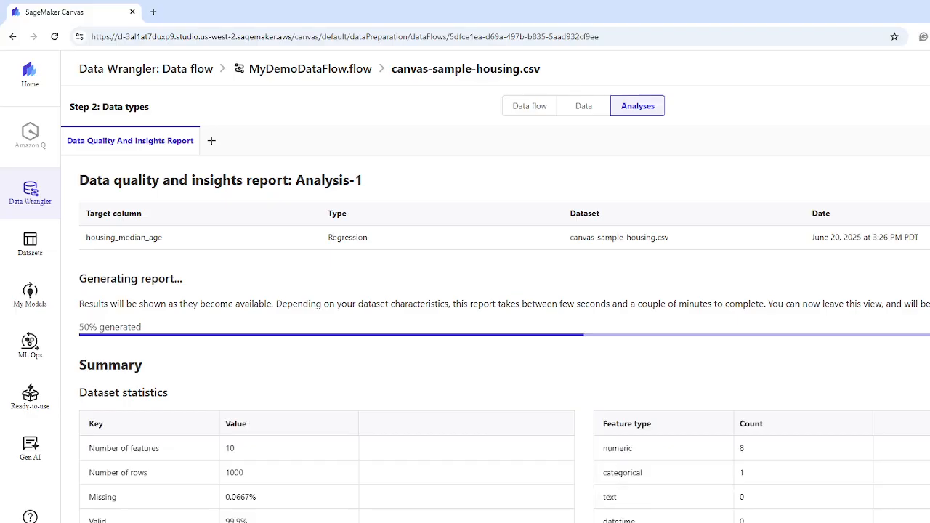
Review the report's dataset statistics and its high priority warnings section.
scroll(495, 303, "down", 1)
scroll(496, 302, "down", 1)
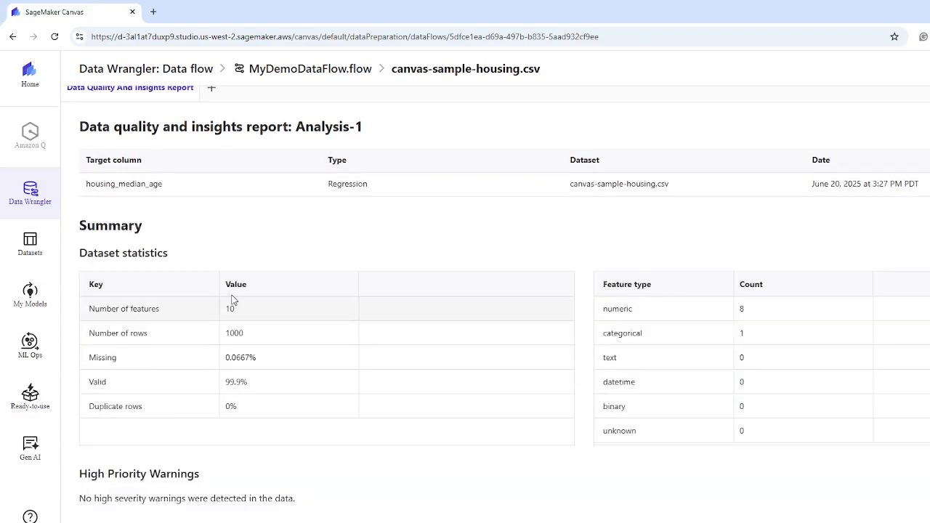
scroll(233, 303, "up", 1)
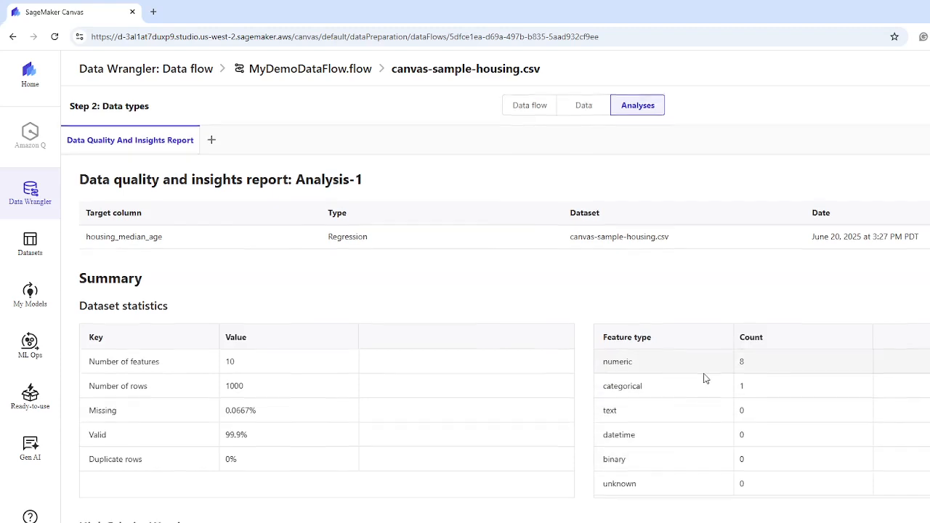
scroll(704, 378, "down", 3)
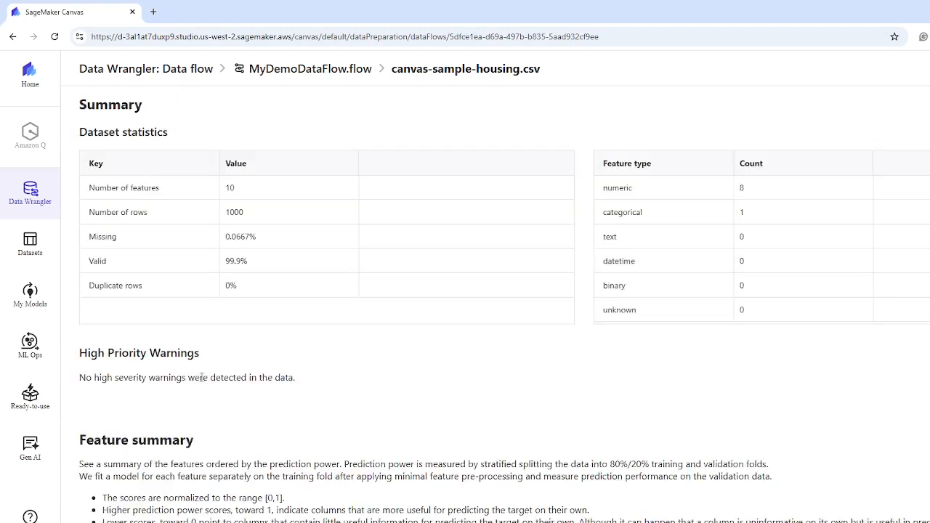
left_click_drag(80, 354, 218, 356)
left_click_drag(82, 377, 314, 379)
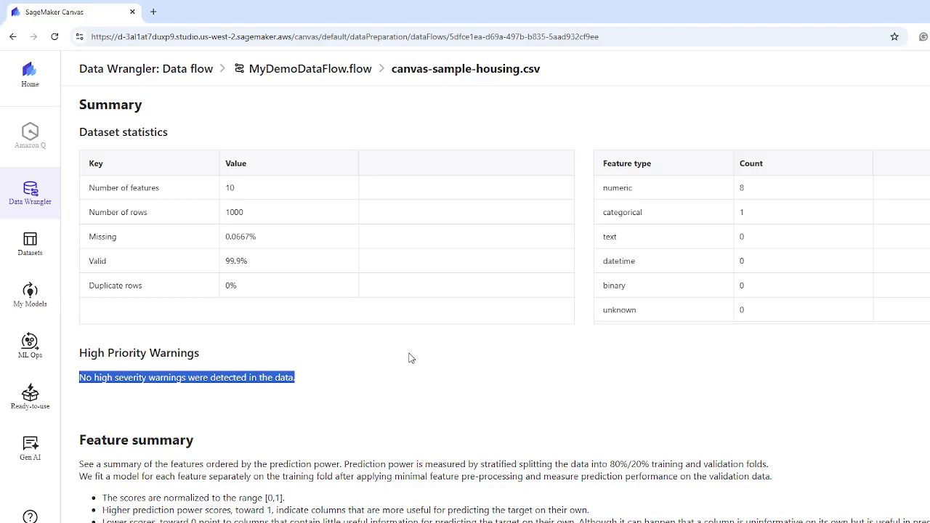
Examine the feature summary table and the chart of each feature's prediction power.
scroll(412, 355, "down", 2)
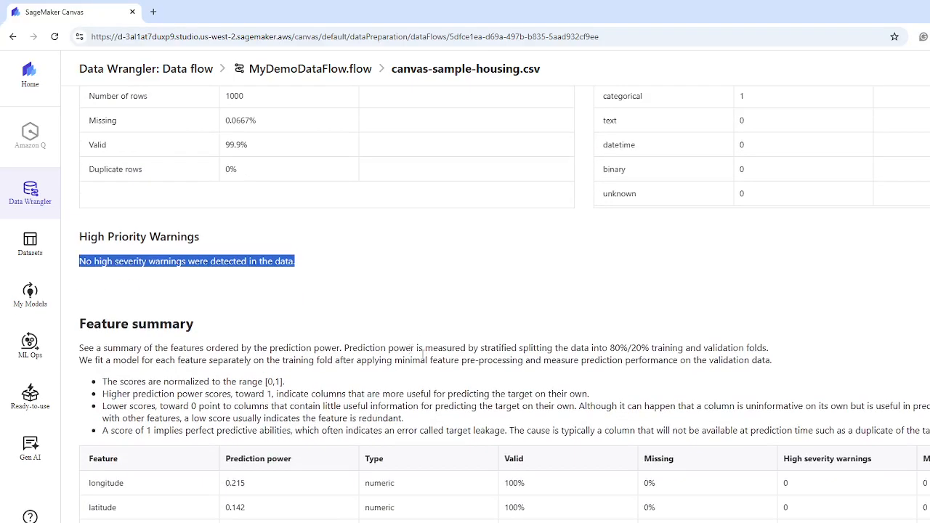
scroll(425, 353, "down", 3)
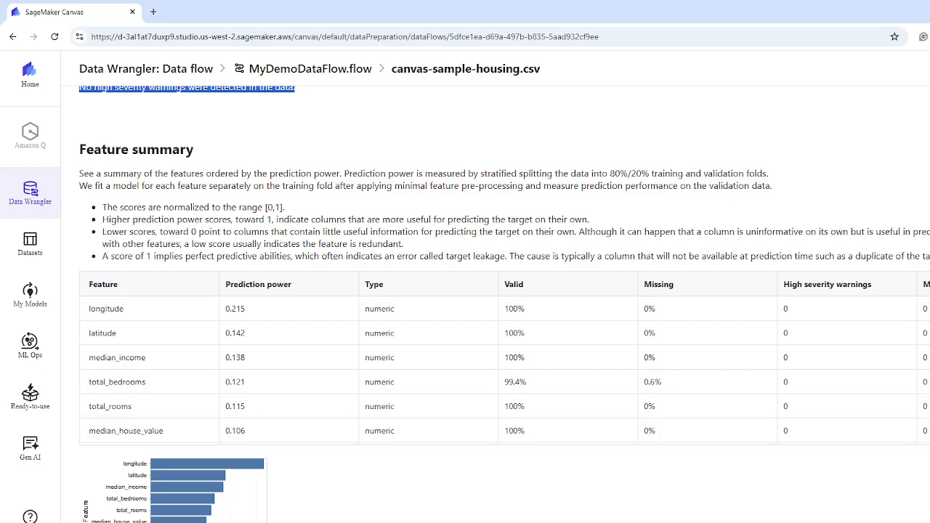
scroll(504, 304, "down", 1)
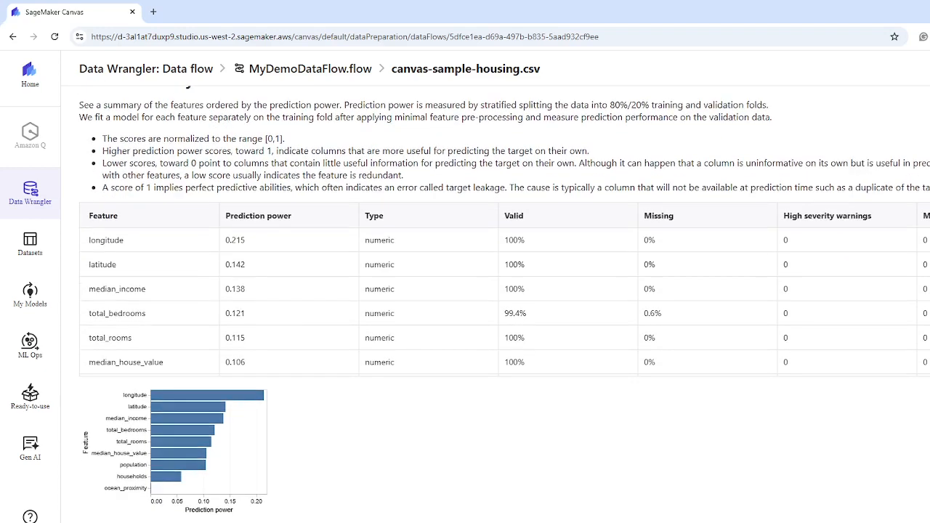
scroll(505, 302, "down", 1)
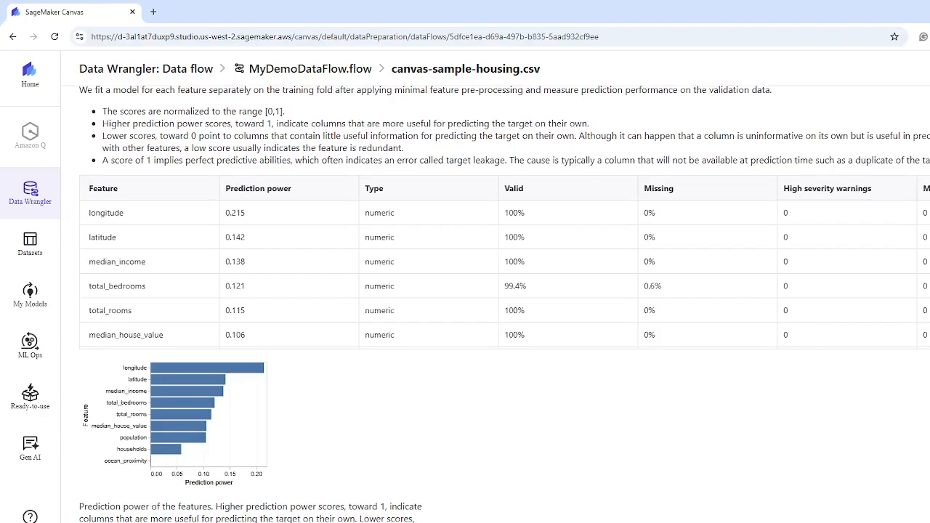
Check the report's duplicate rows section and the table of anomalous samples.
scroll(504, 302, "down", 4)
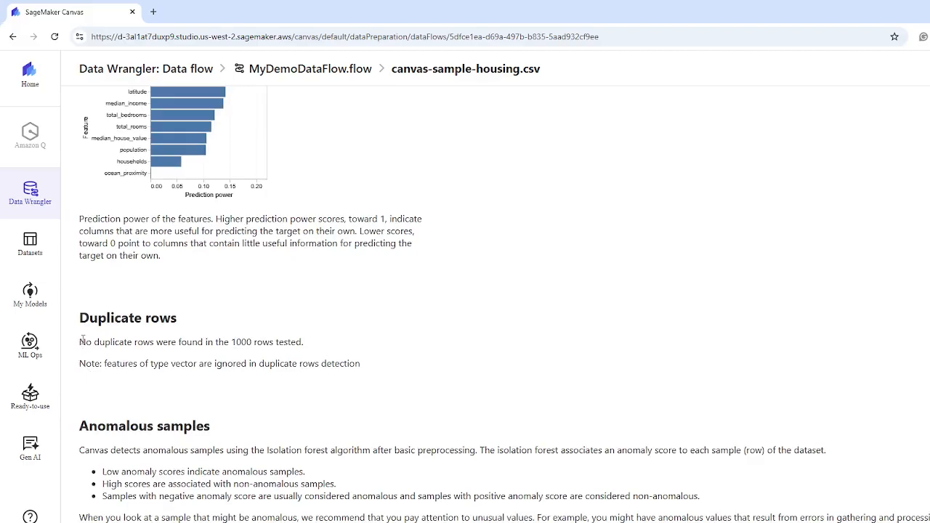
left_click_drag(80, 342, 303, 343)
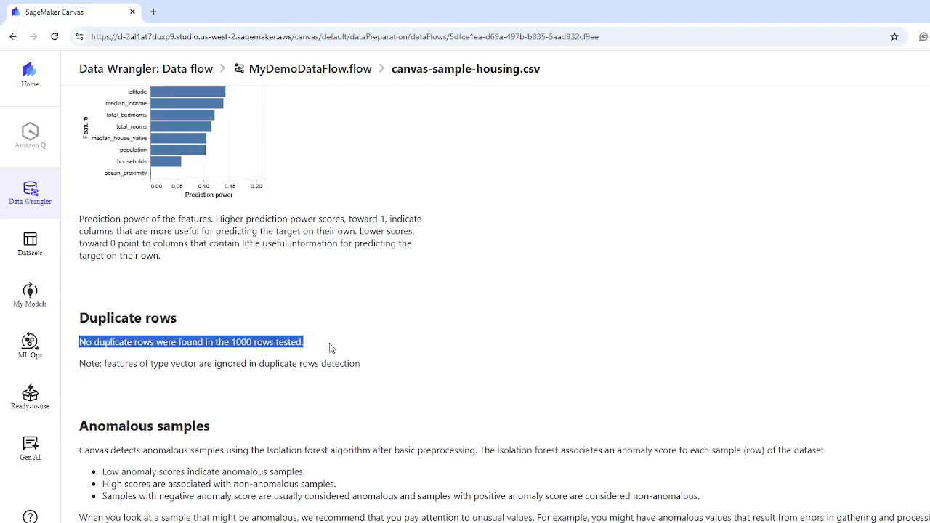
scroll(541, 348, "down", 3)
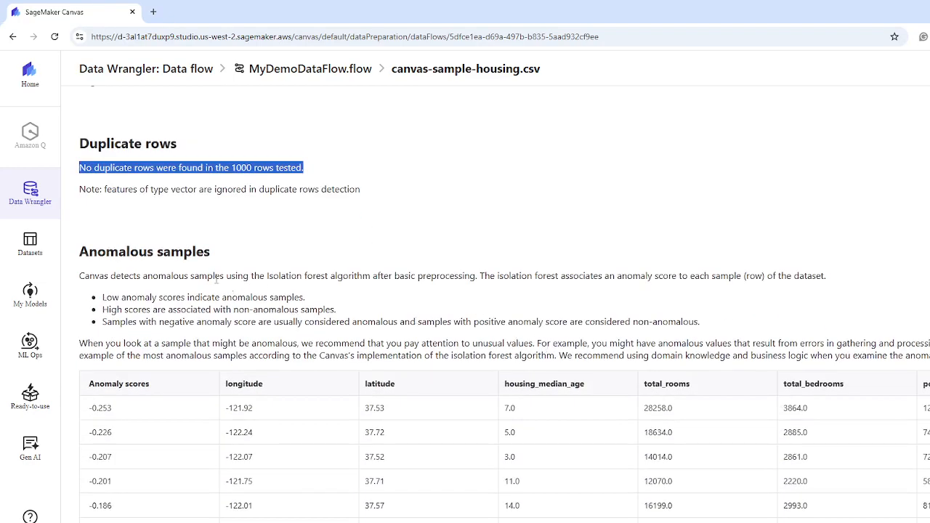
scroll(382, 288, "down", 2)
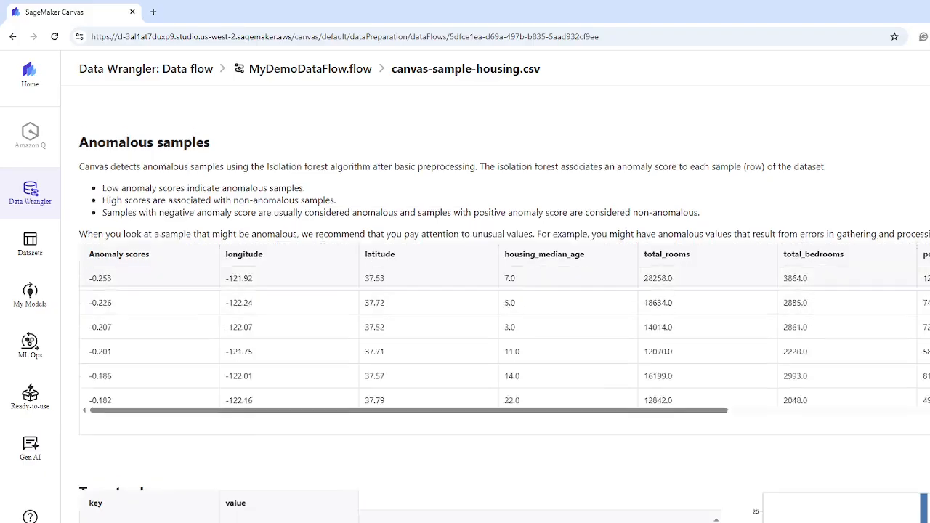
Examine the target column's statistics, histogram and frequent label notice in the report.
scroll(504, 325, "down", 3)
scroll(504, 325, "down", 2)
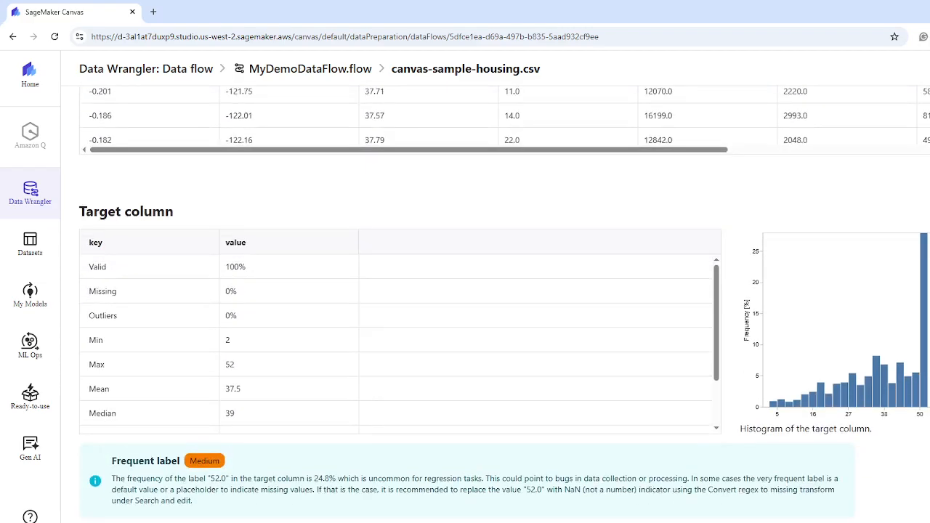
scroll(505, 325, "down", 1)
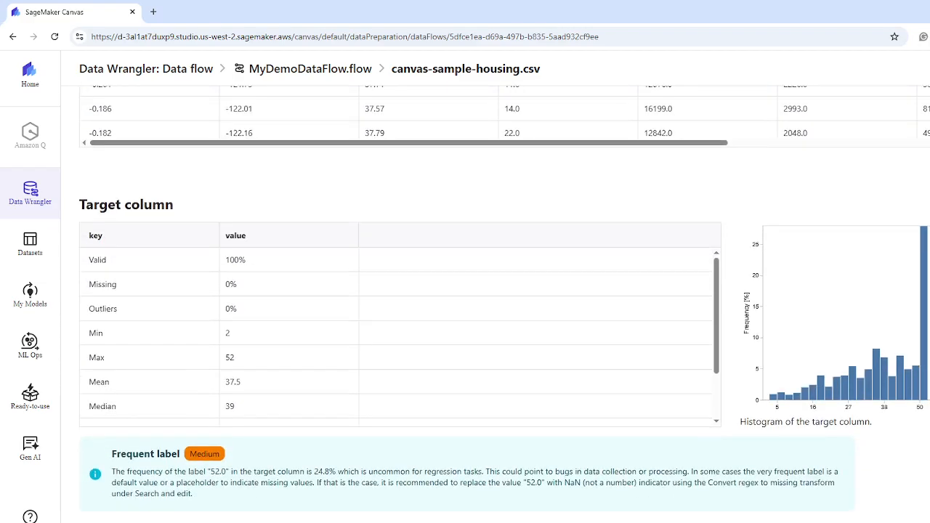
scroll(504, 326, "down", 1)
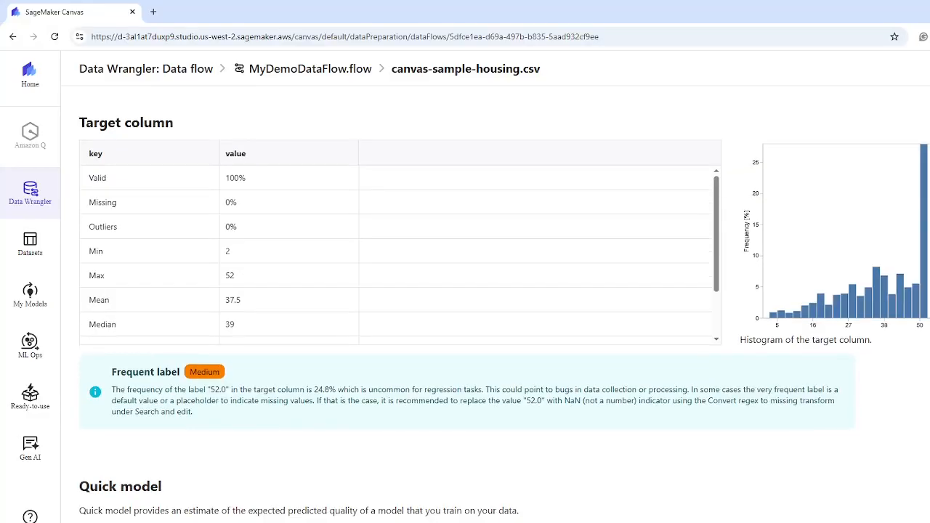
scroll(504, 304, "down", 1)
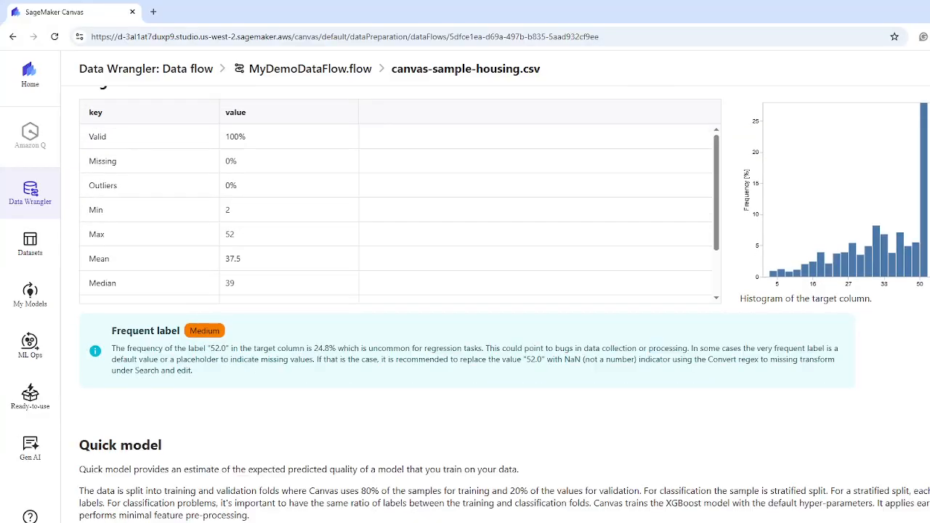
scroll(505, 304, "up", 2)
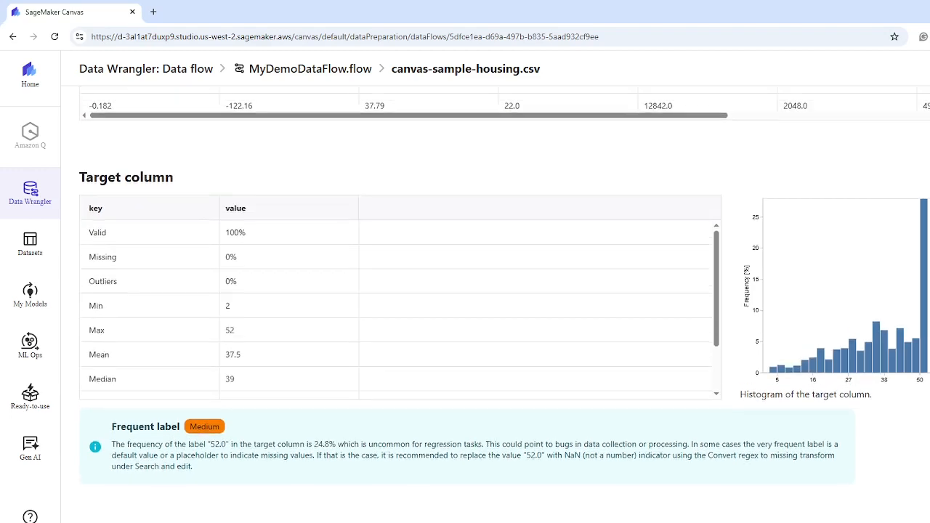
scroll(465, 291, "down", 1)
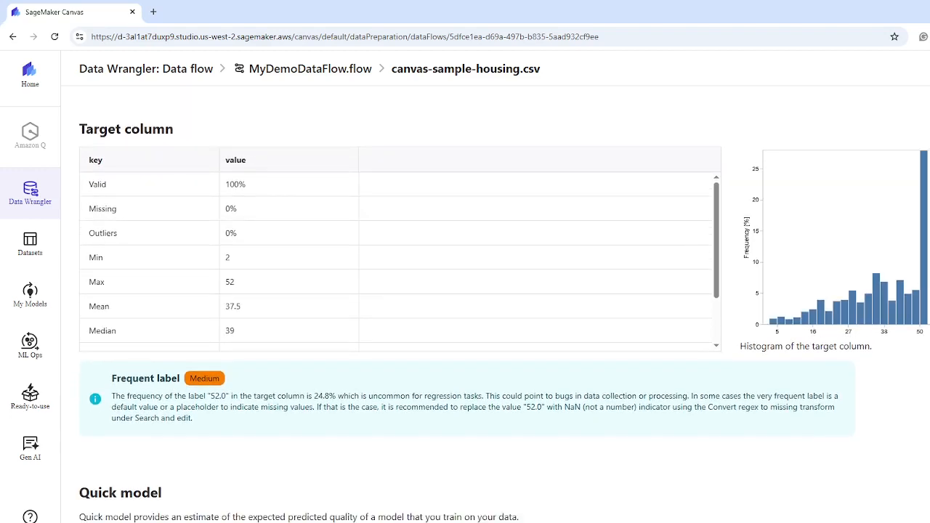
Examine the report's quick model section, comparing the validation and train scores for each metric.
scroll(465, 305, "down", 3)
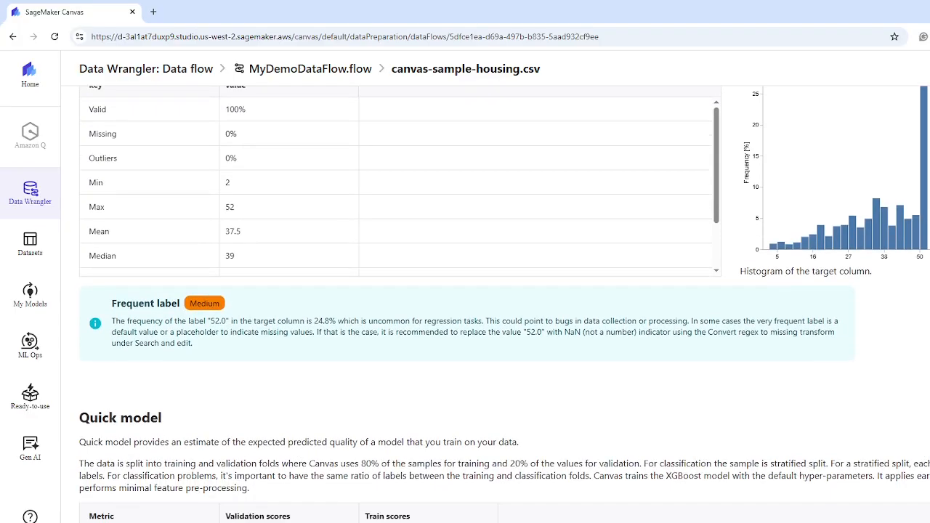
scroll(465, 291, "down", 2)
scroll(465, 306, "up", 5)
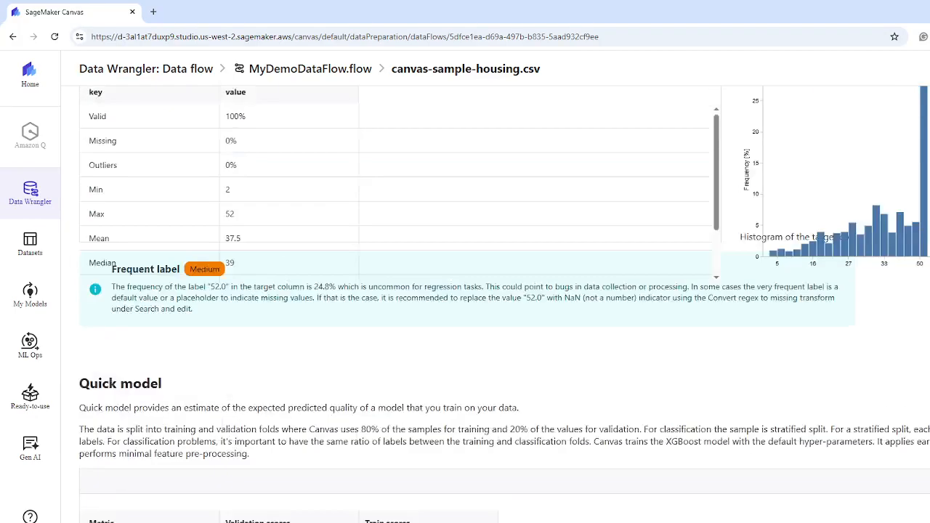
scroll(465, 305, "down", 3)
scroll(465, 306, "up", 3)
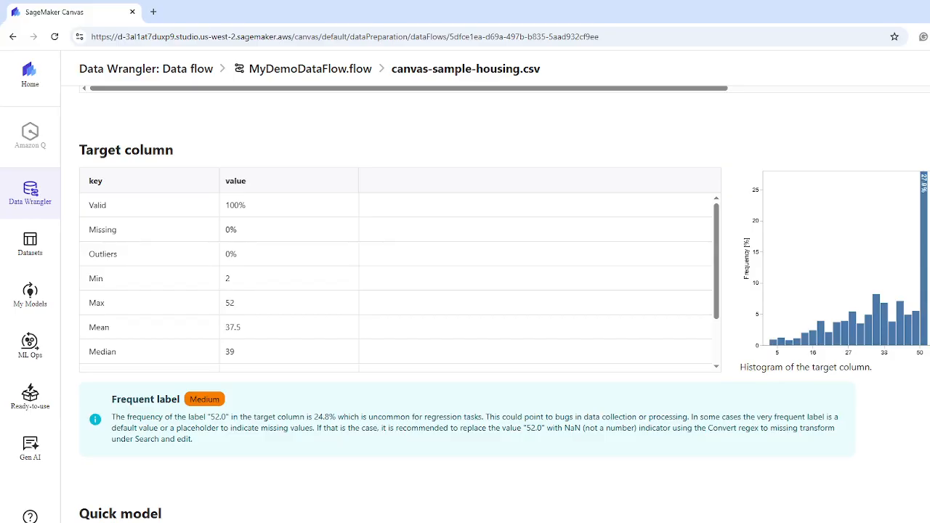
scroll(504, 303, "down", 5)
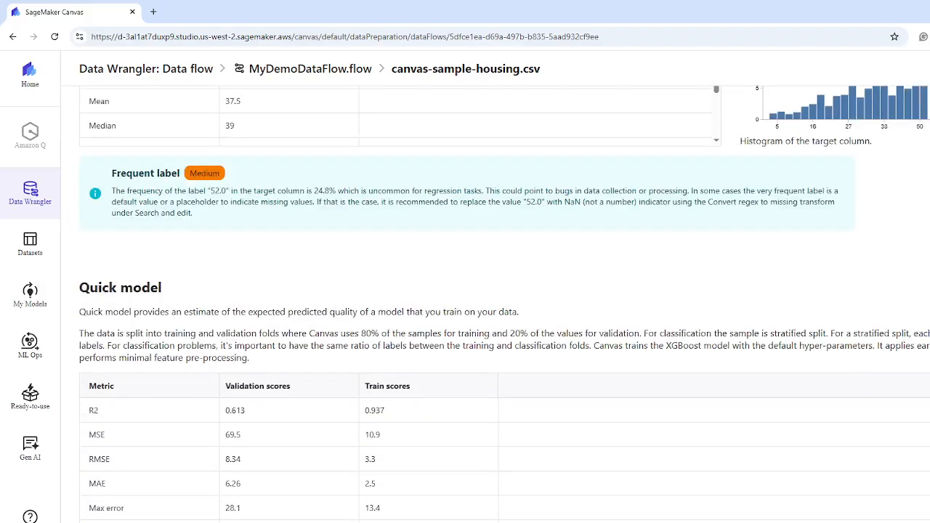
scroll(504, 305, "down", 3)
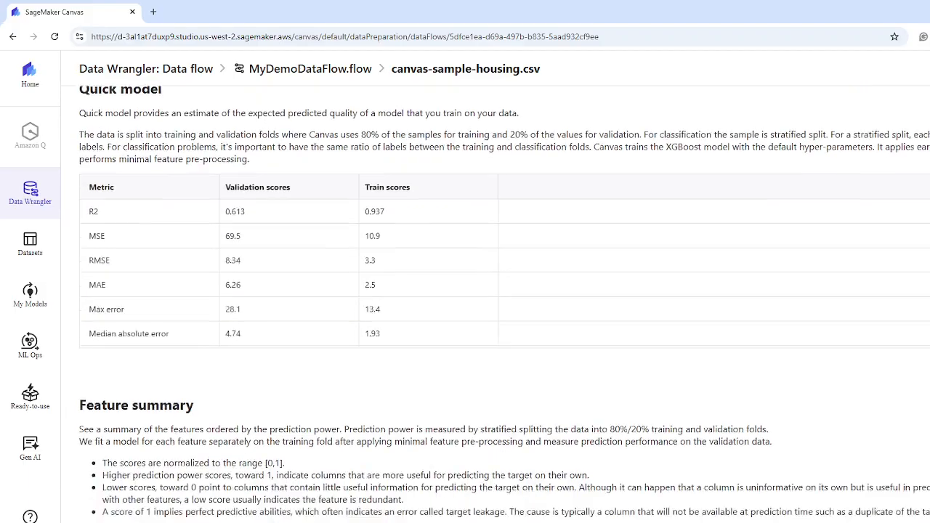
Examine the prediction power chart and the feature details of longitude, latitude, median_income and total_bedrooms.
scroll(505, 304, "down", 4)
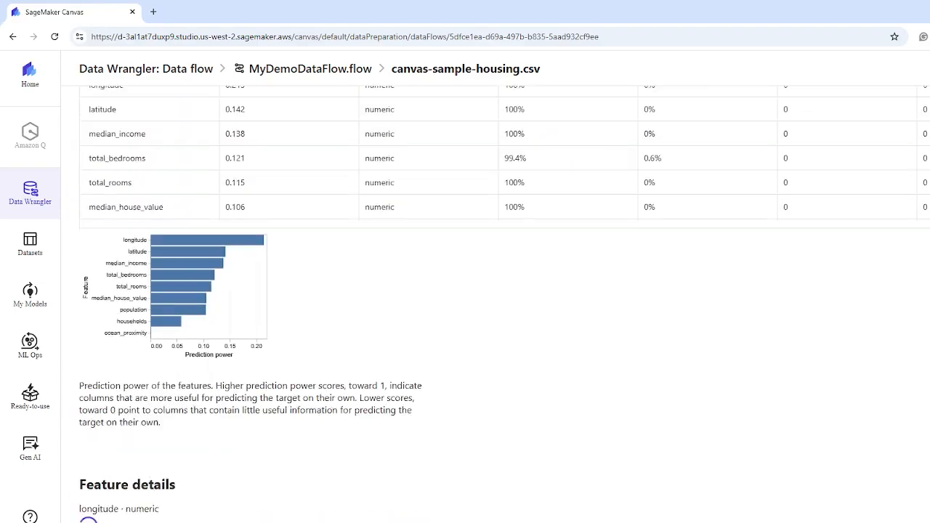
scroll(504, 304, "down", 1)
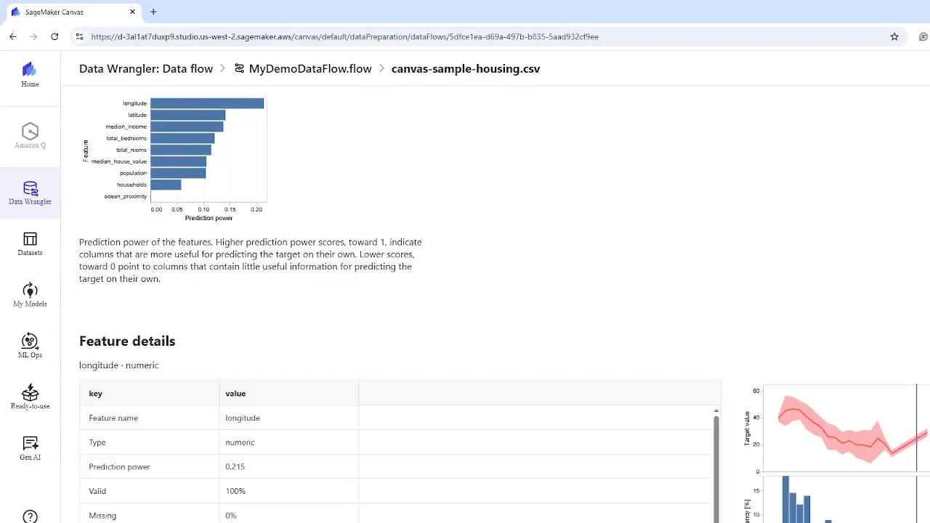
scroll(505, 304, "down", 4)
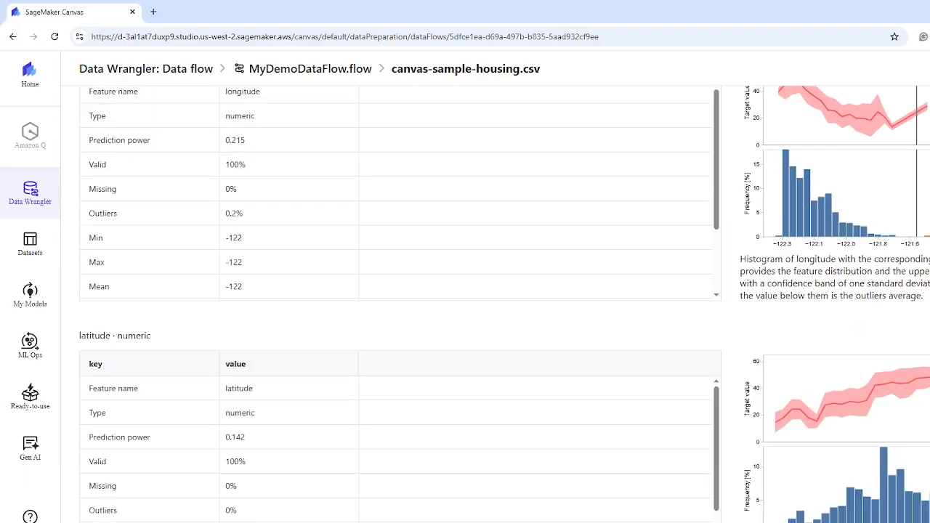
scroll(505, 305, "down", 3)
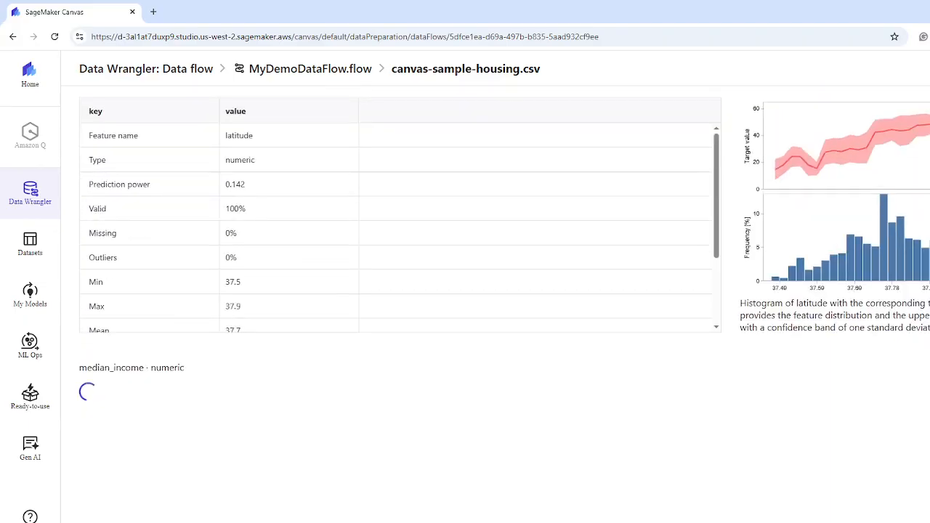
scroll(505, 305, "down", 5)
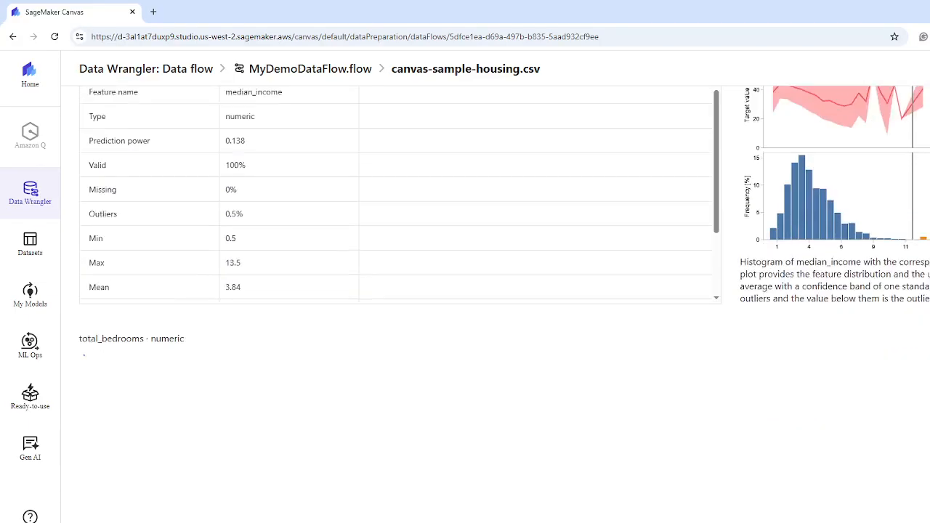
scroll(504, 305, "down", 4)
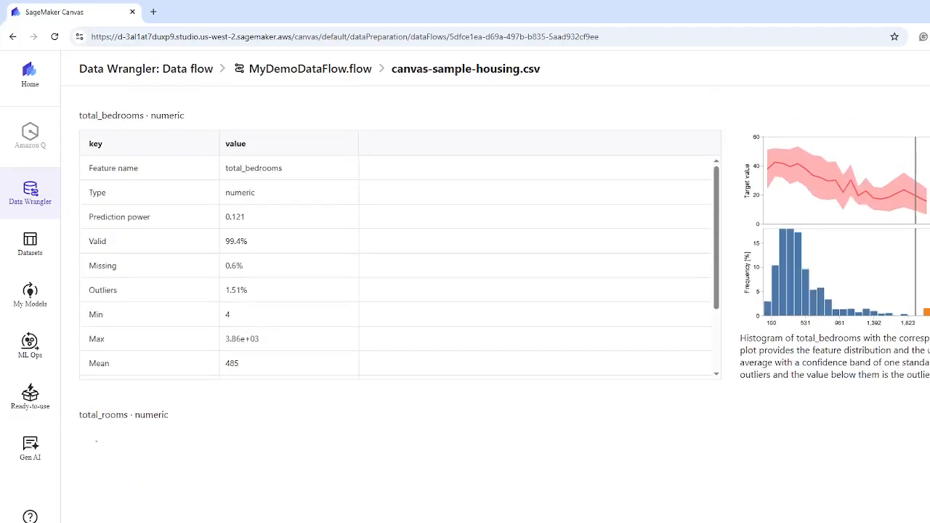
Examine the feature details from total_rooms through ocean_proximity, continuing to the report's definitions section.
scroll(504, 305, "down", 2)
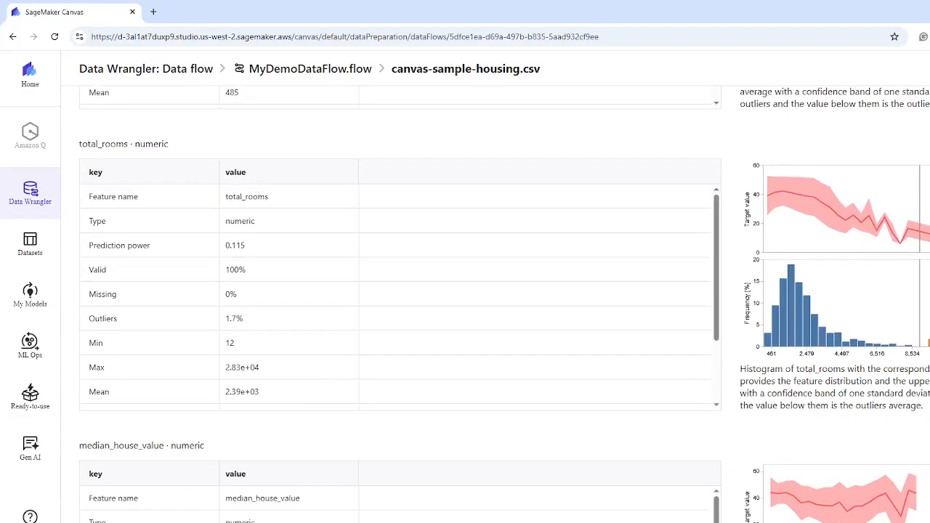
scroll(504, 305, "down", 3)
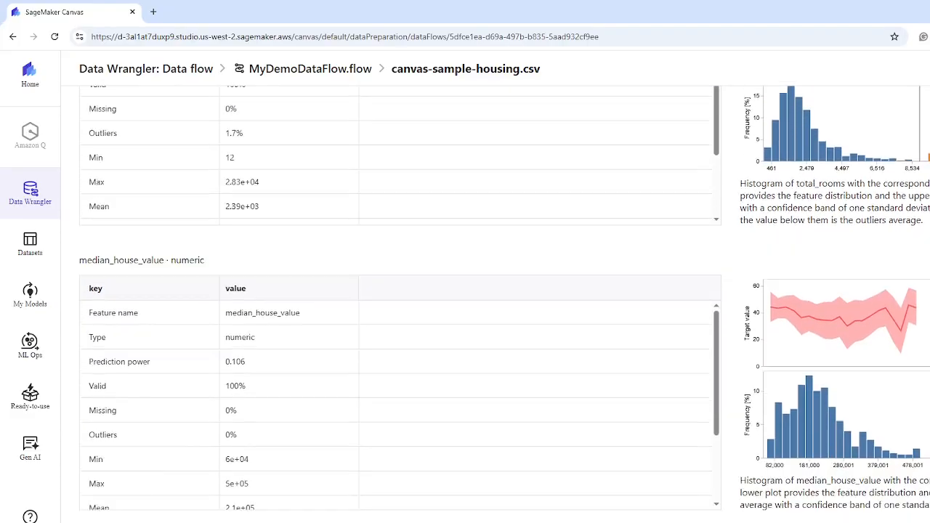
scroll(504, 304, "down", 1)
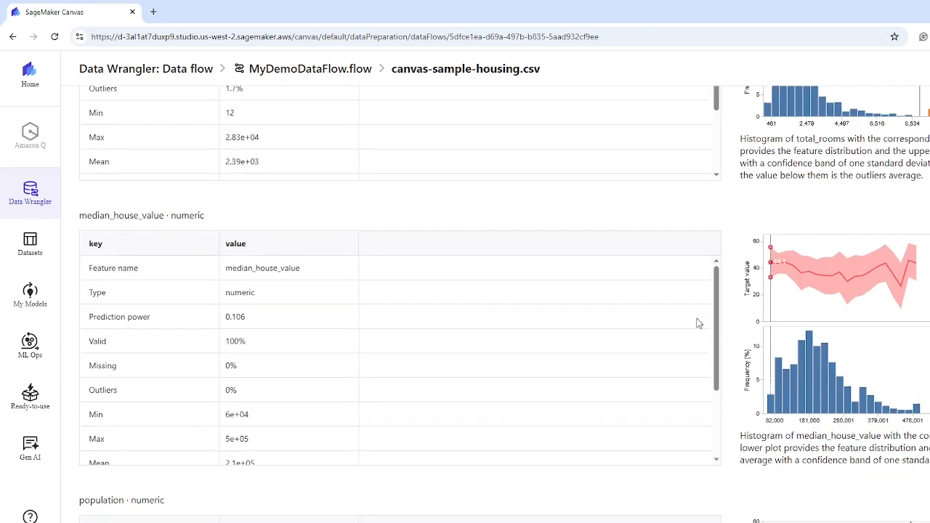
scroll(641, 282, "down", 2)
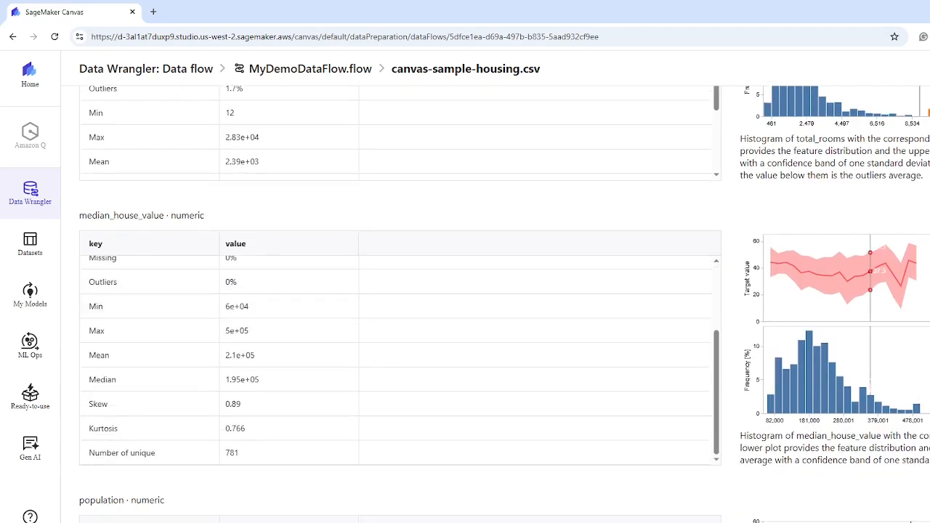
scroll(504, 304, "down", 7)
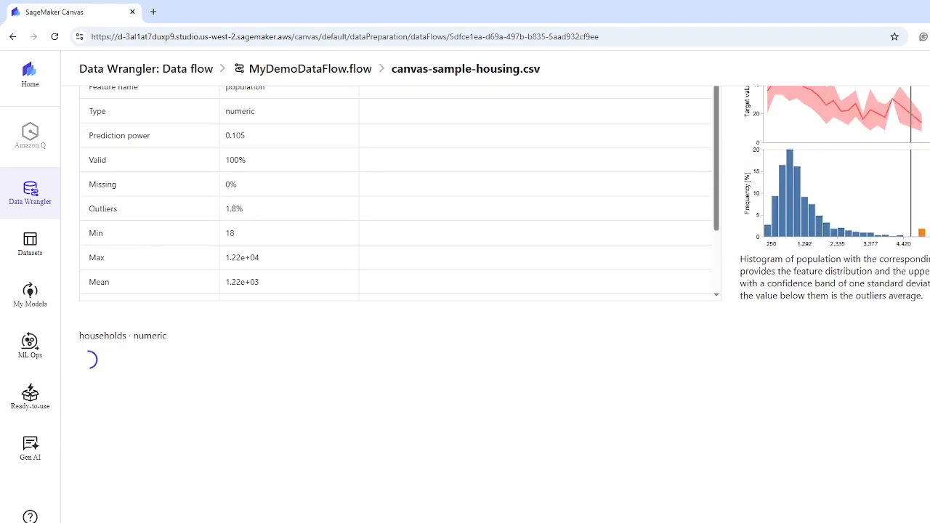
scroll(87, 432, "down", 6)
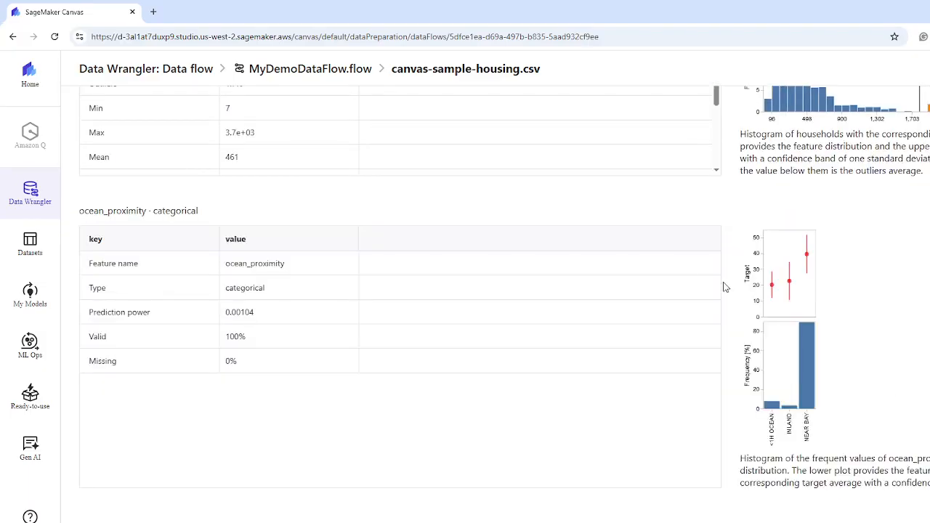
scroll(725, 286, "down", 4)
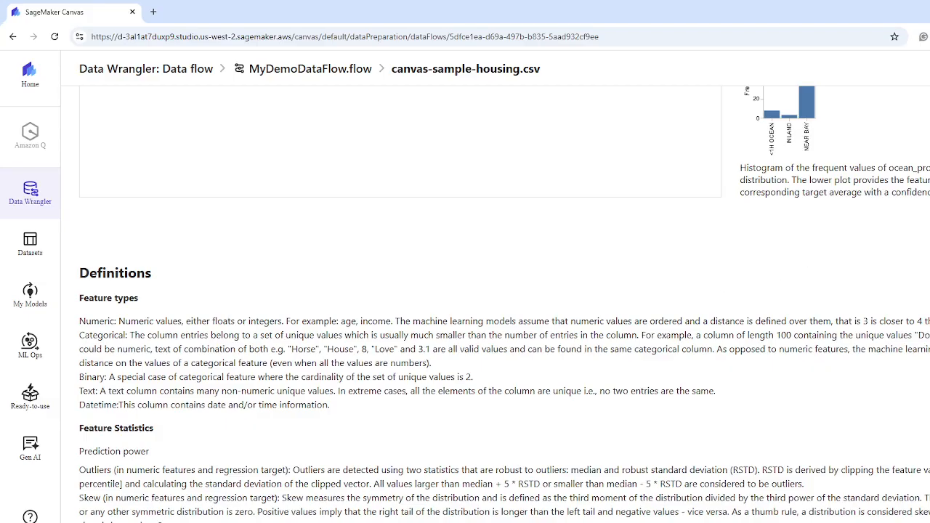
Return from the insights report to the data flow and bring the Analysis-1 node into view.
scroll(494, 305, "up", 15)
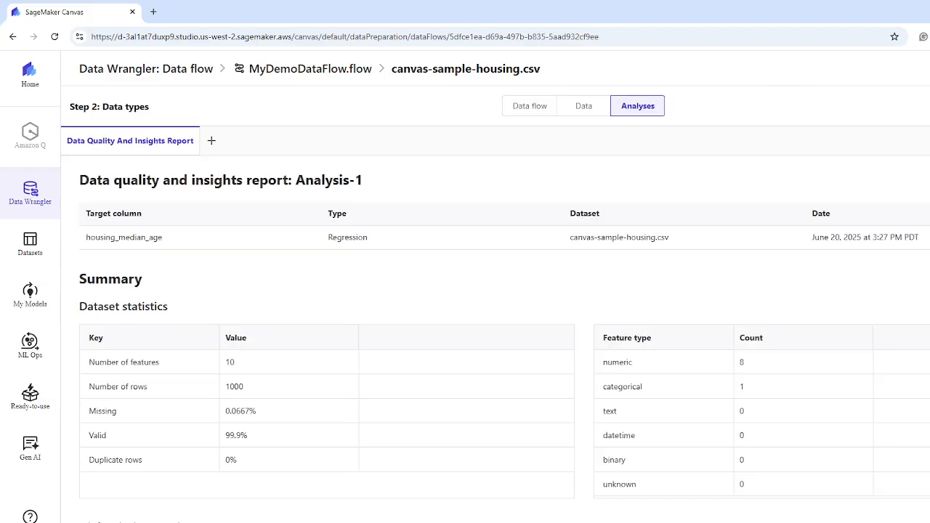
left_click(528, 106)
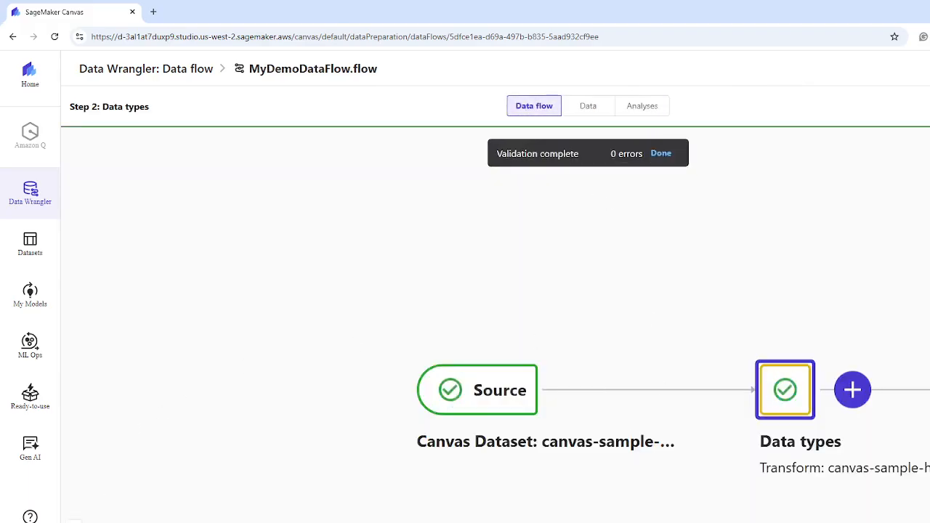
left_click_drag(653, 521, 350, 470)
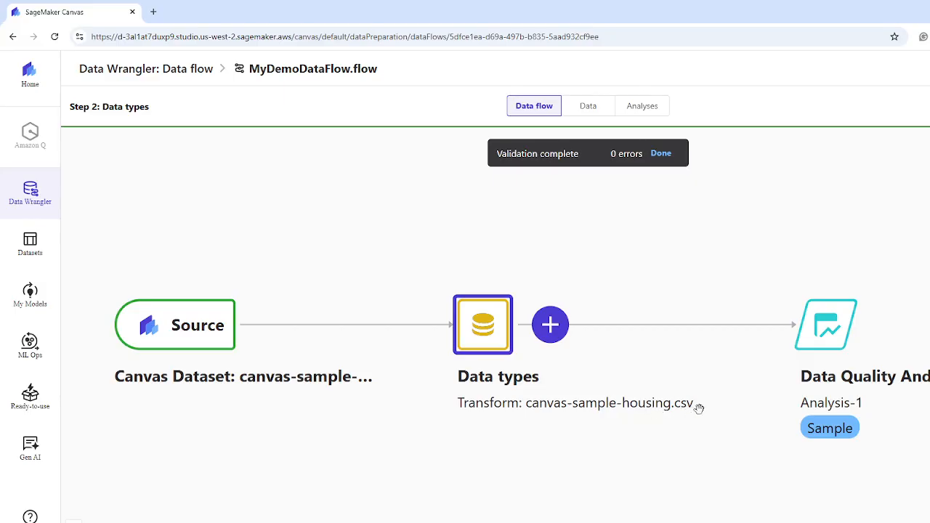
mouse_move(859, 373)
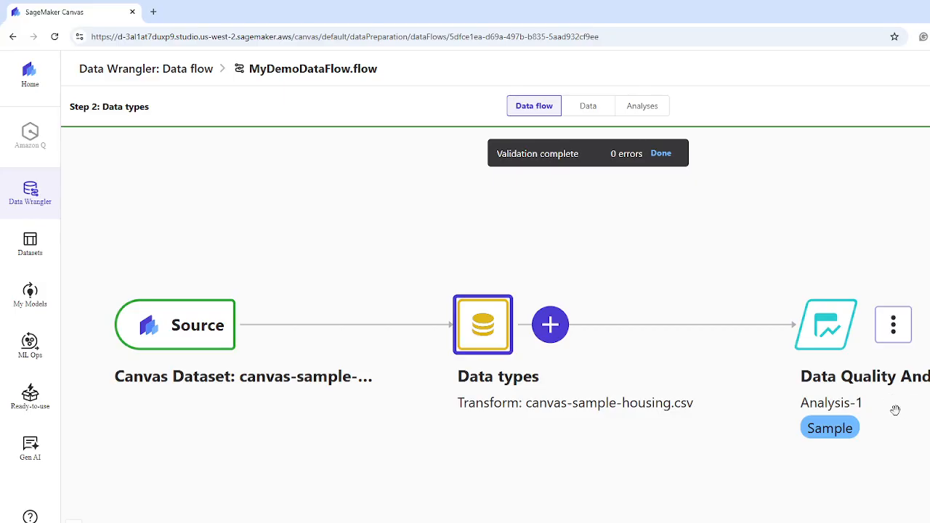
Choose to add a transform after the Data types node and dismiss the new feature notice.
left_click(551, 327)
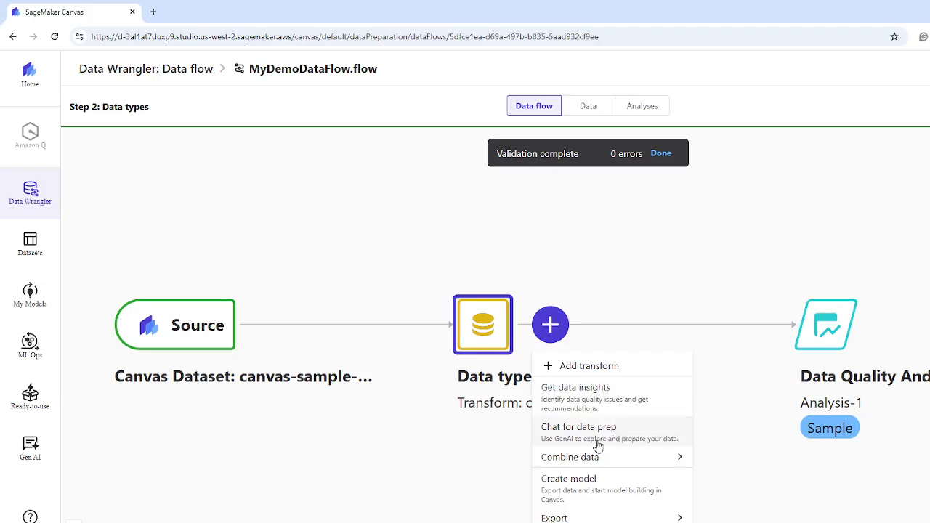
mouse_move(610, 466)
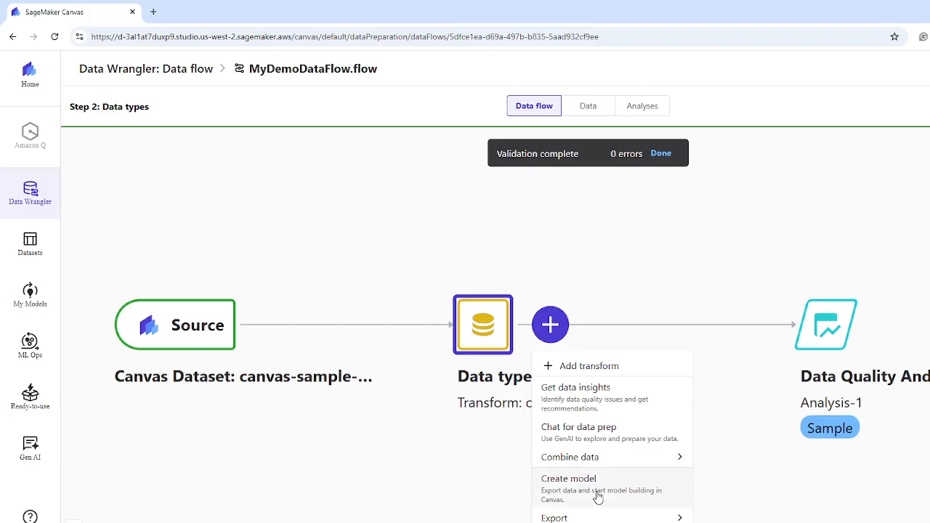
mouse_move(614, 518)
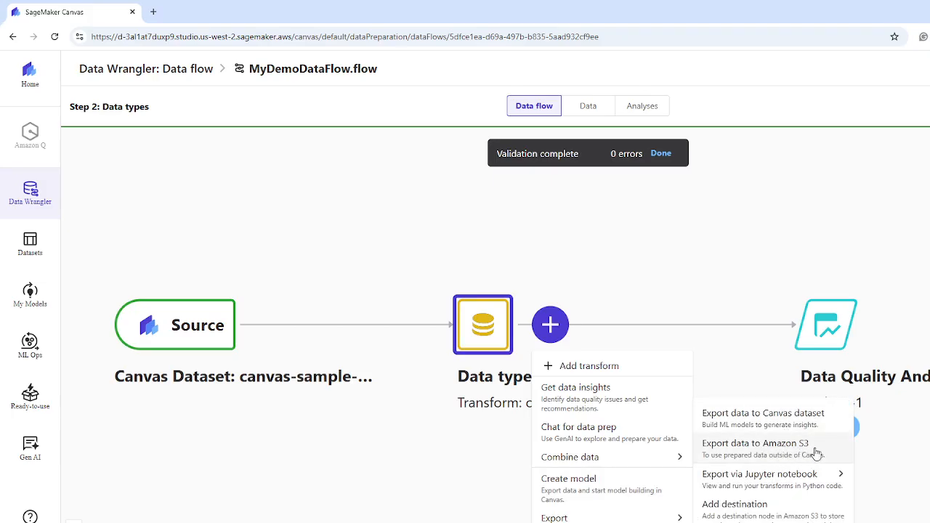
mouse_move(795, 488)
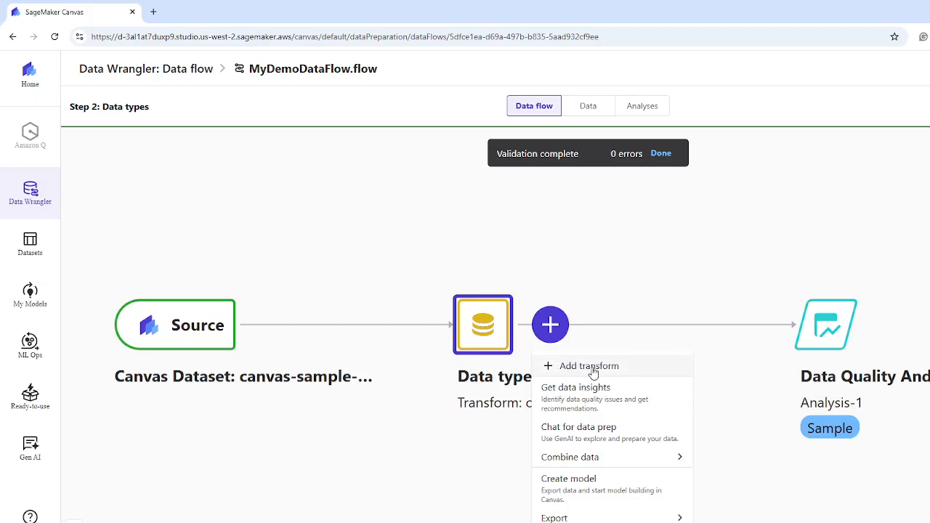
left_click(593, 371)
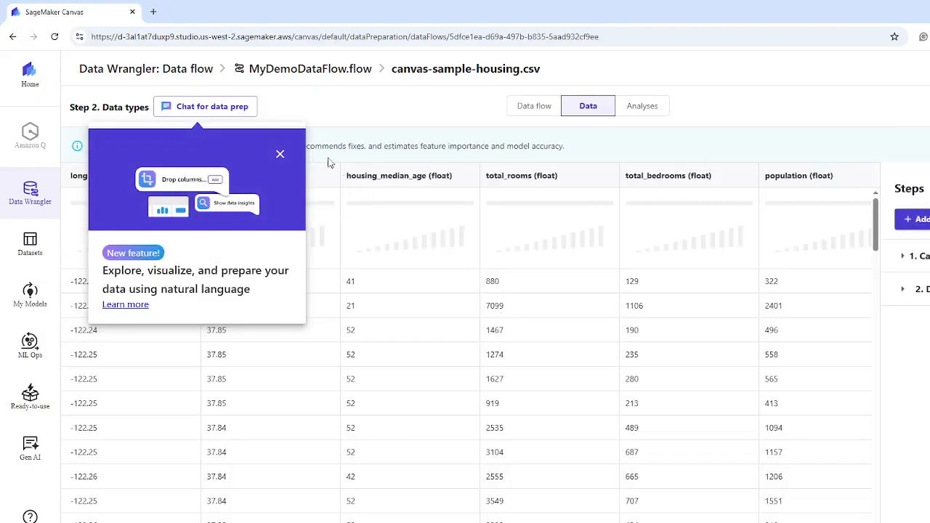
left_click(280, 156)
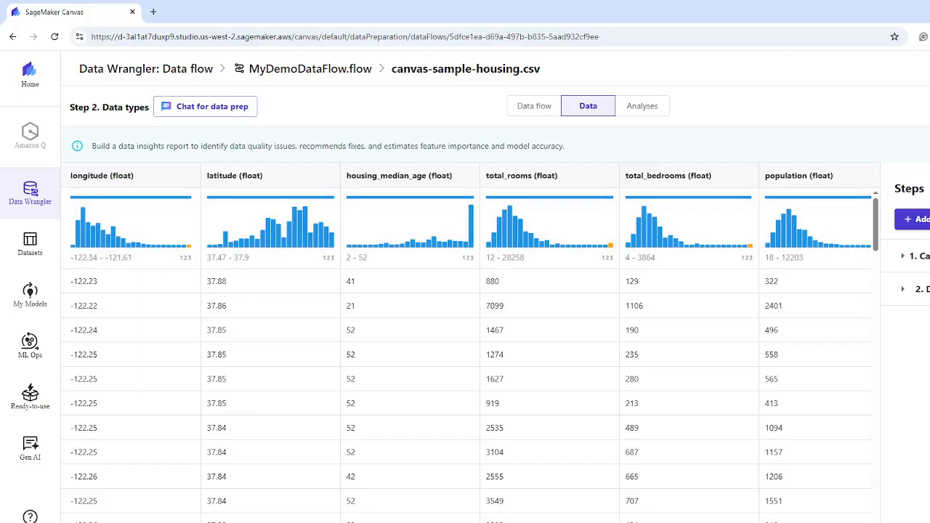
Examine the column histograms and sample rows of the housing data across to ocean_proximity.
scroll(465, 342, "right", 8)
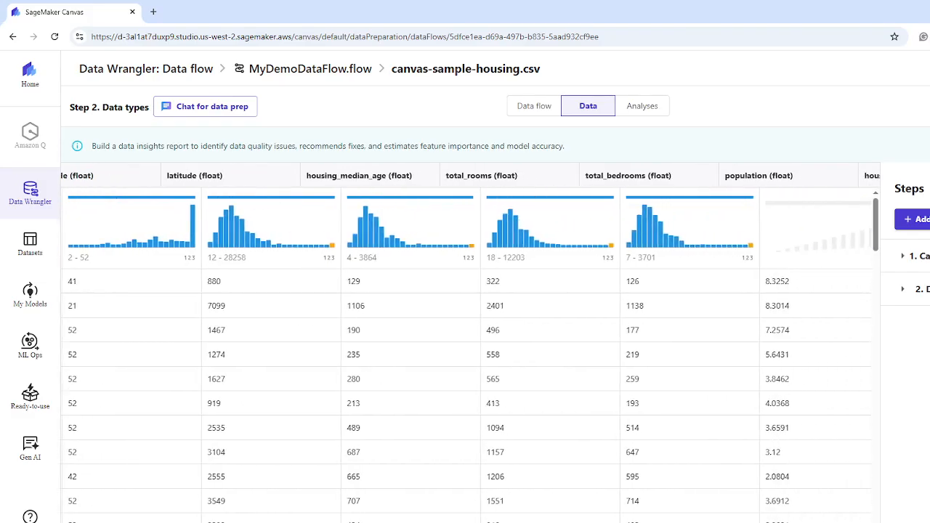
scroll(470, 342, "right", 4)
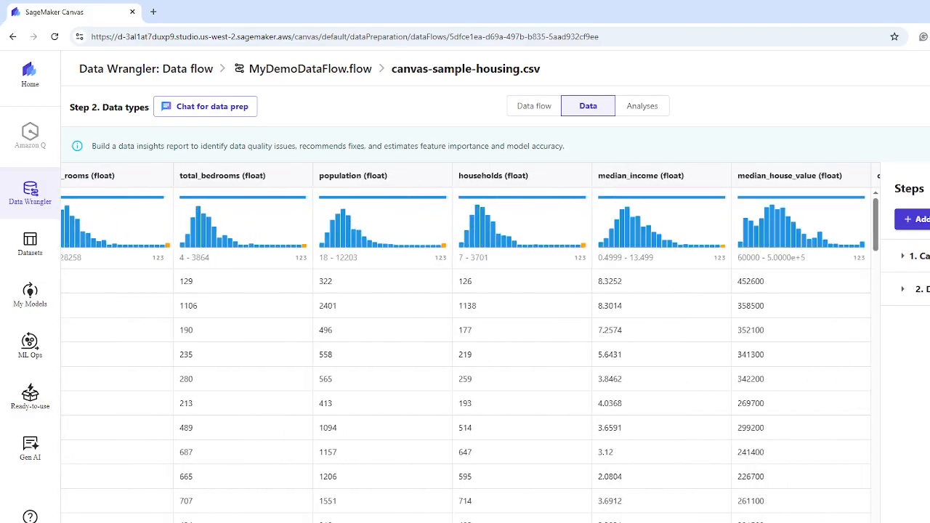
scroll(470, 341, "right", 3)
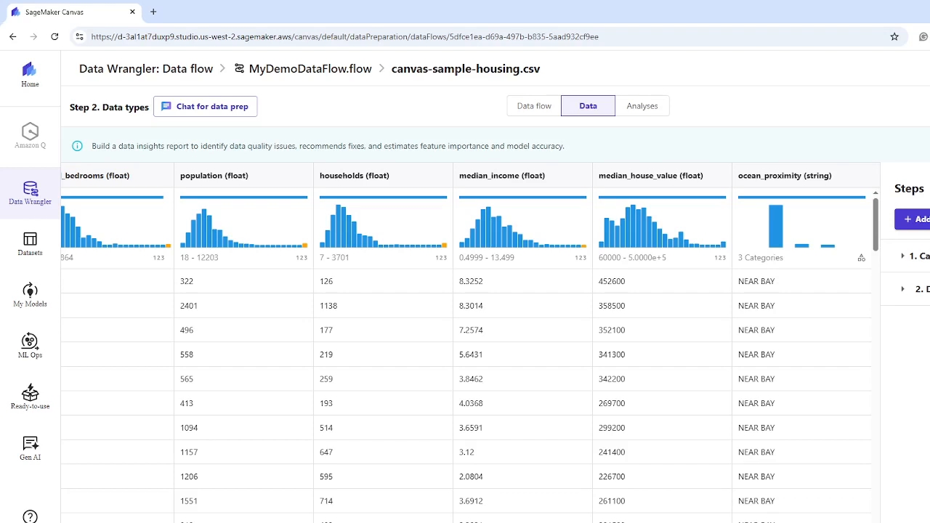
scroll(427, 417, "left", 3)
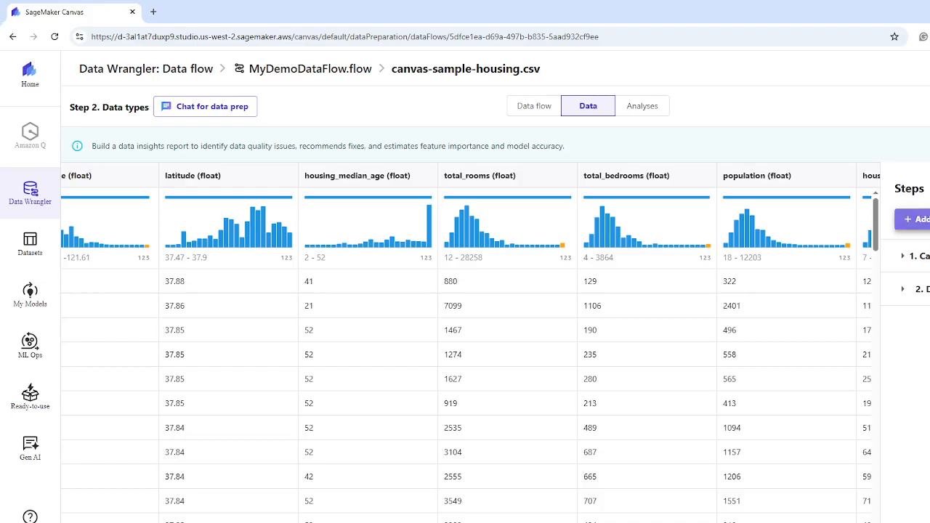
Open the list of available transforms for the Data types step and examine the custom and standard transforms it offers.
left_click(918, 219)
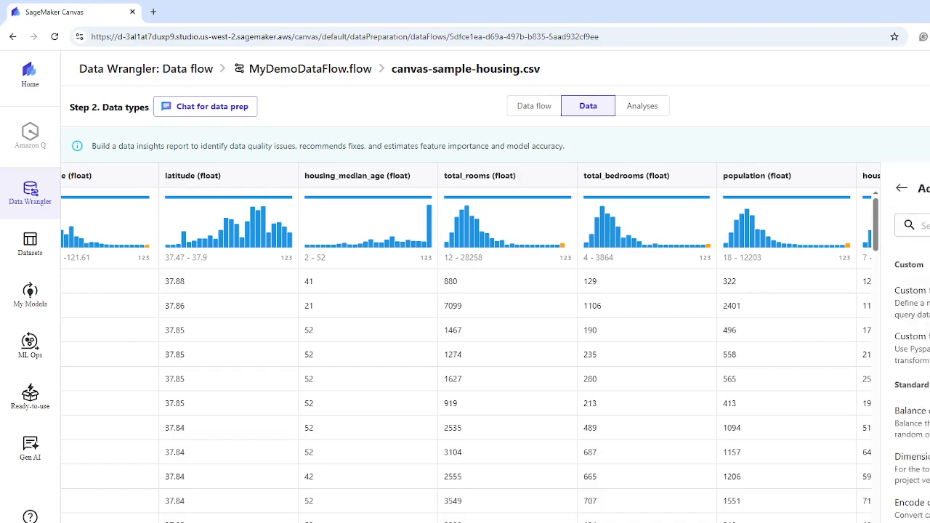
scroll(912, 364, "down", 1)
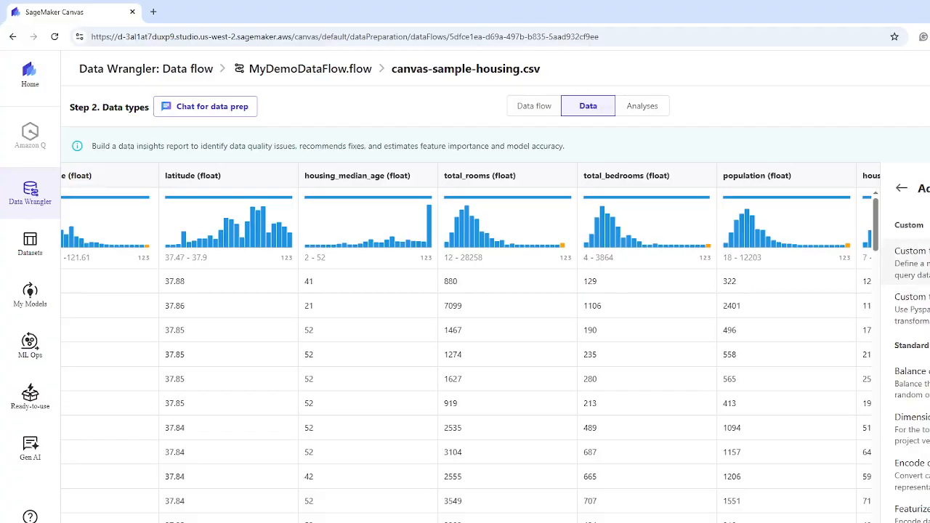
scroll(908, 364, "down", 3)
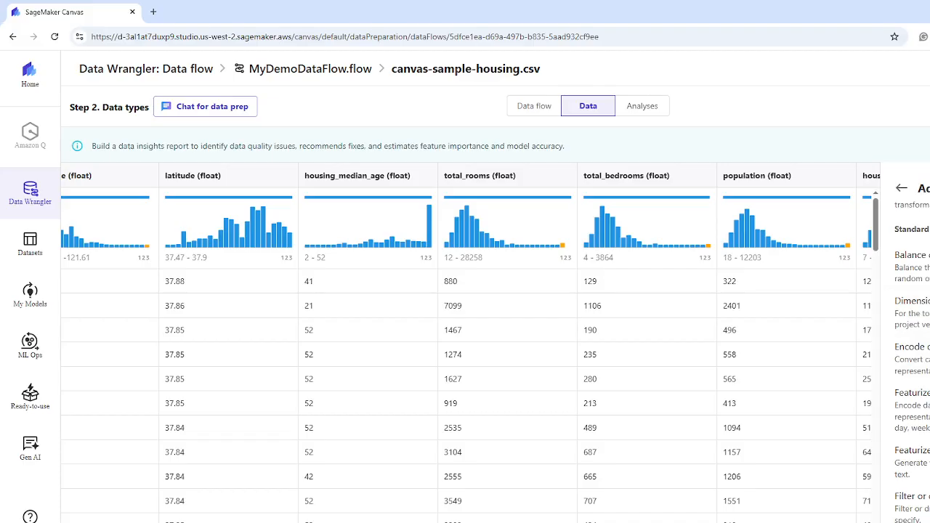
scroll(904, 349, "down", 1)
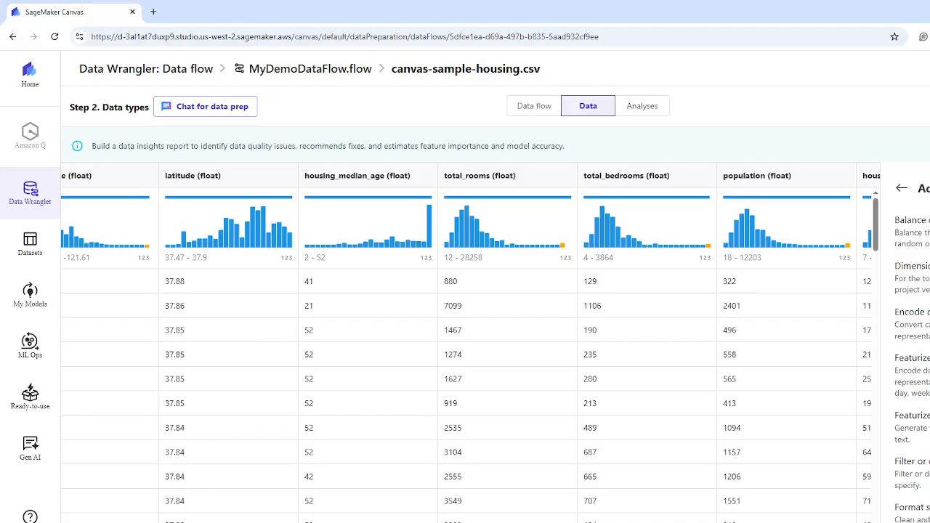
scroll(905, 348, "down", 1)
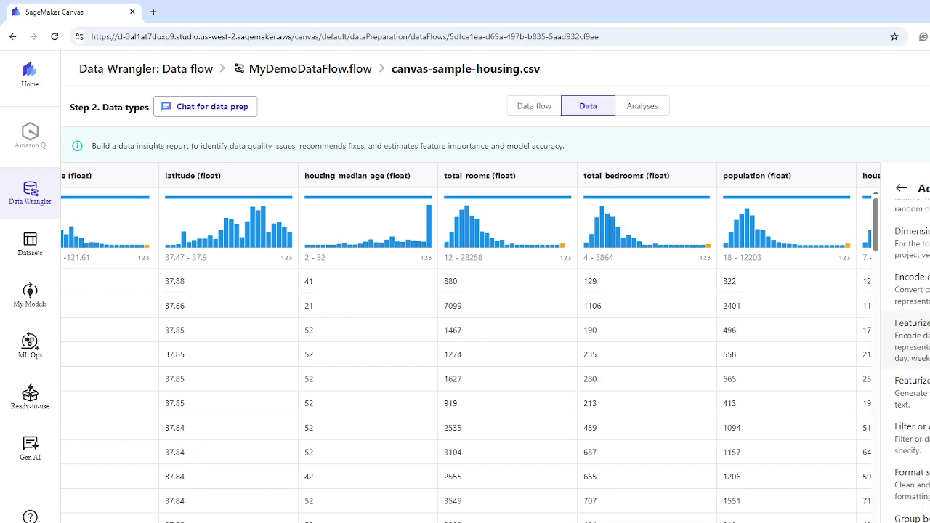
scroll(905, 377, "down", 2)
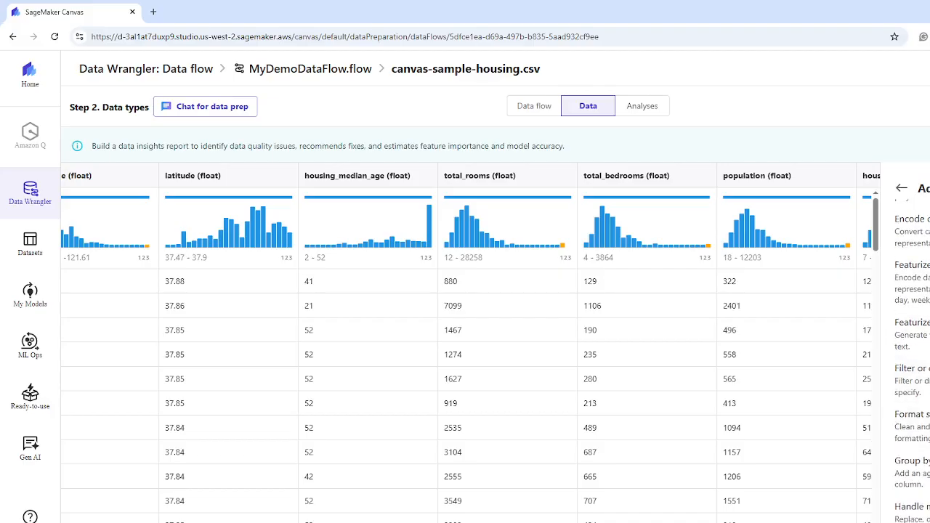
scroll(904, 363, "down", 3)
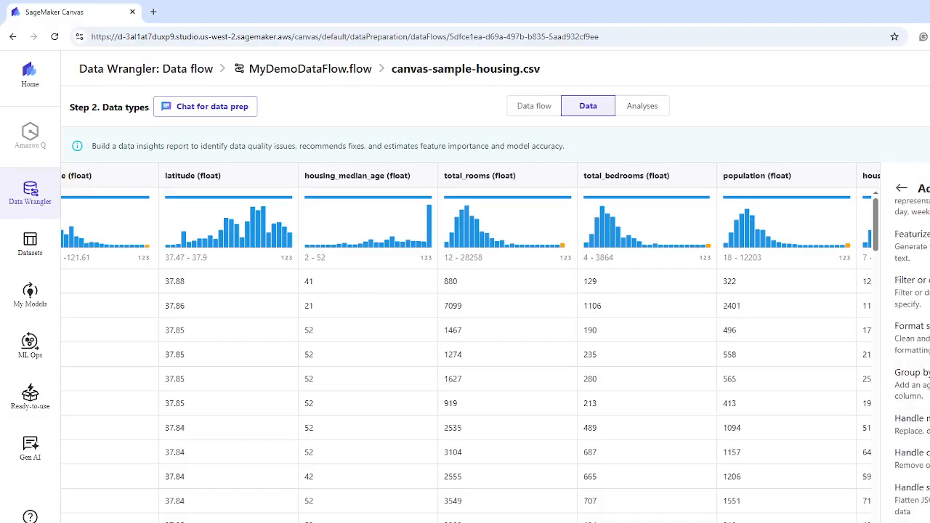
scroll(908, 349, "down", 3)
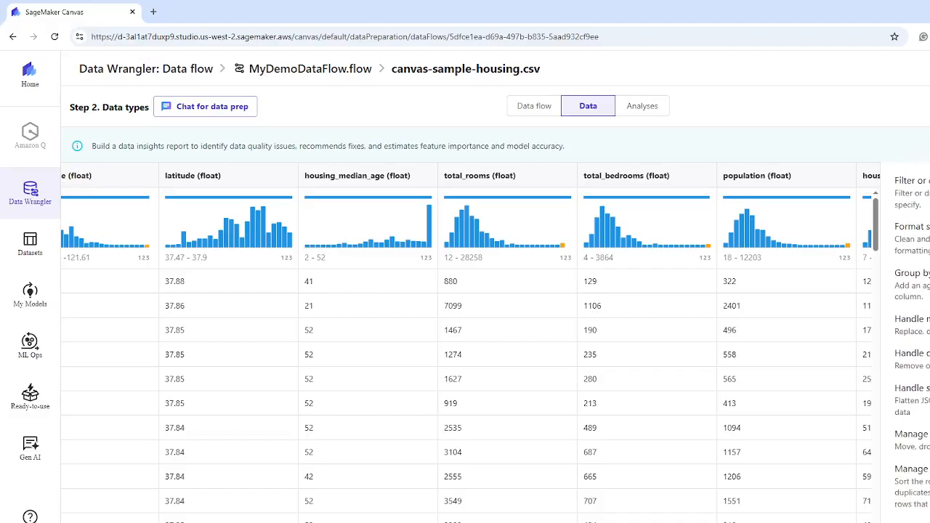
scroll(908, 349, "down", 1)
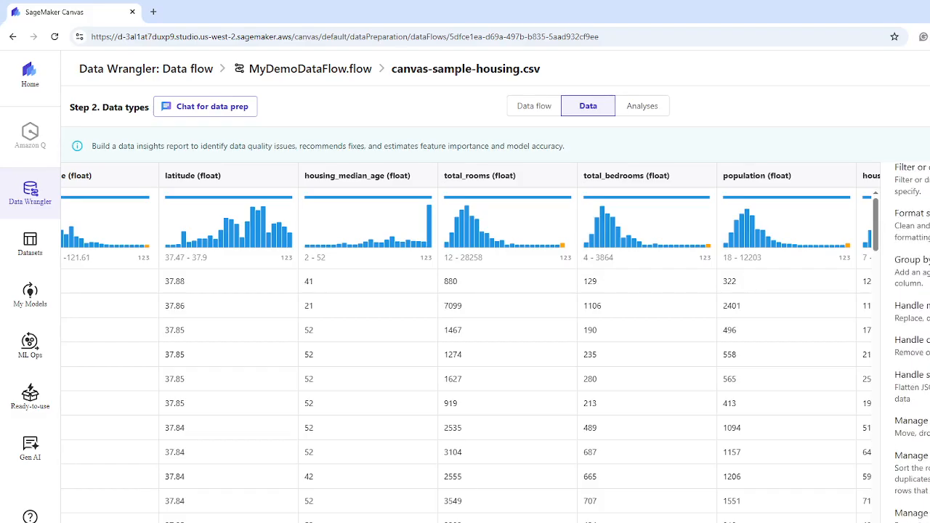
scroll(908, 349, "down", 5)
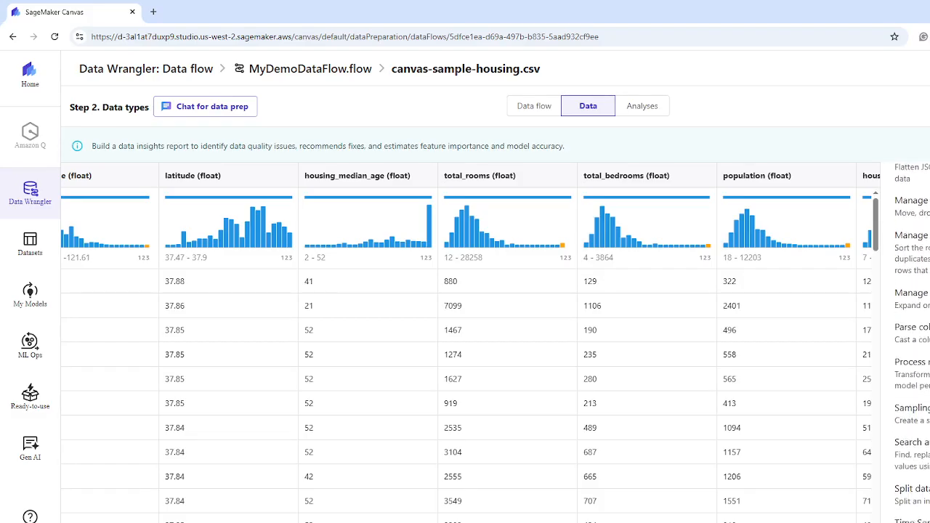
scroll(908, 349, "down", 1)
scroll(909, 349, "up", 10)
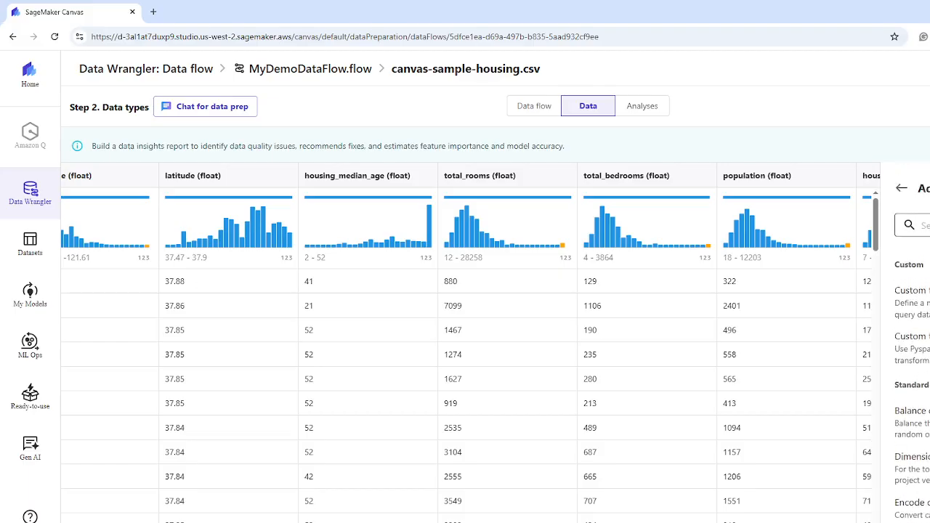
Search the transforms for a fill option, choose Handle missing, and set its transform type to Fill missing.
left_click(925, 226)
type("filt")
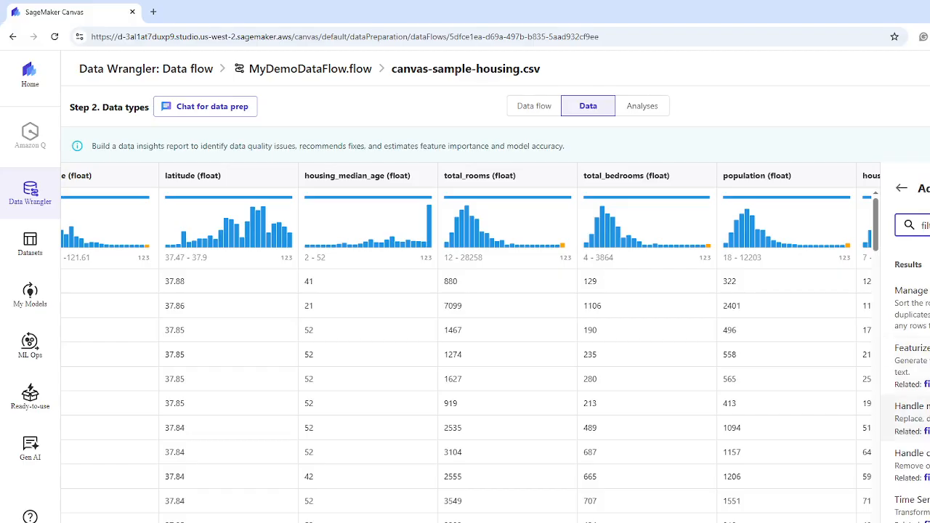
left_click(917, 418)
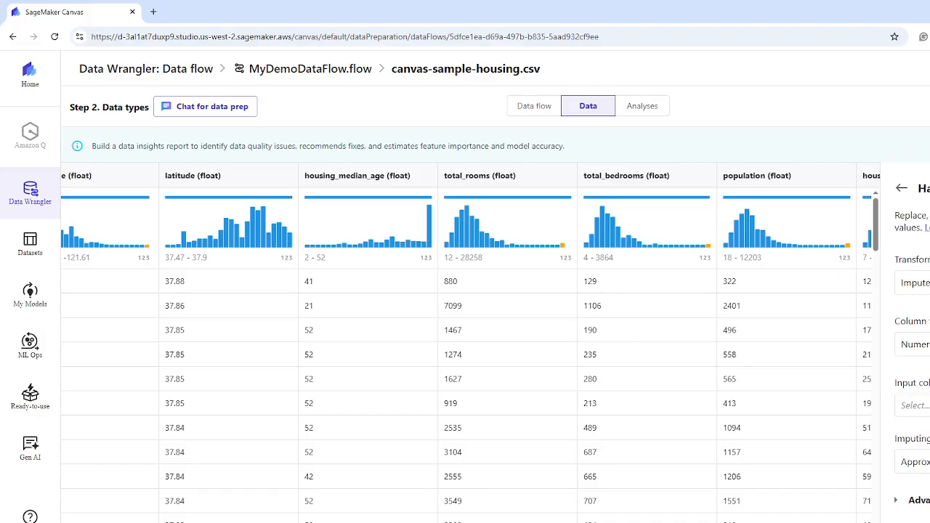
left_click(917, 283)
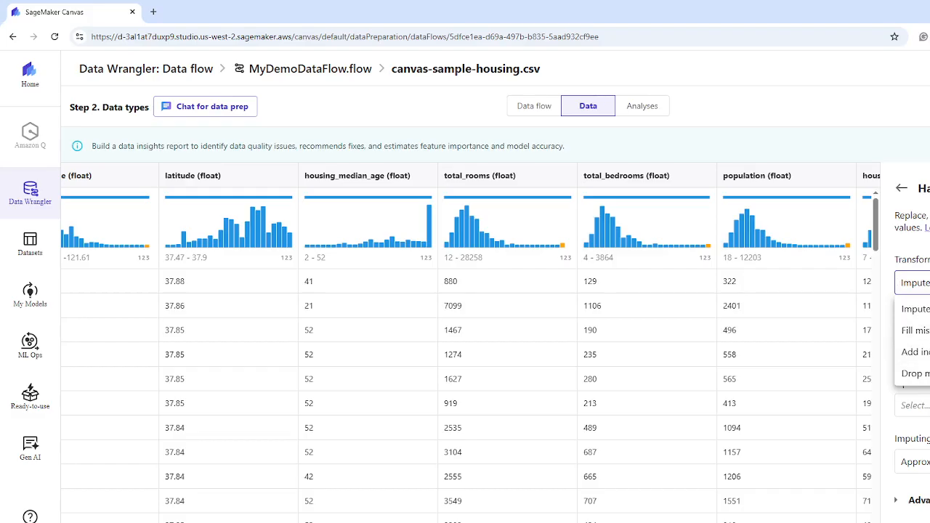
left_click(914, 330)
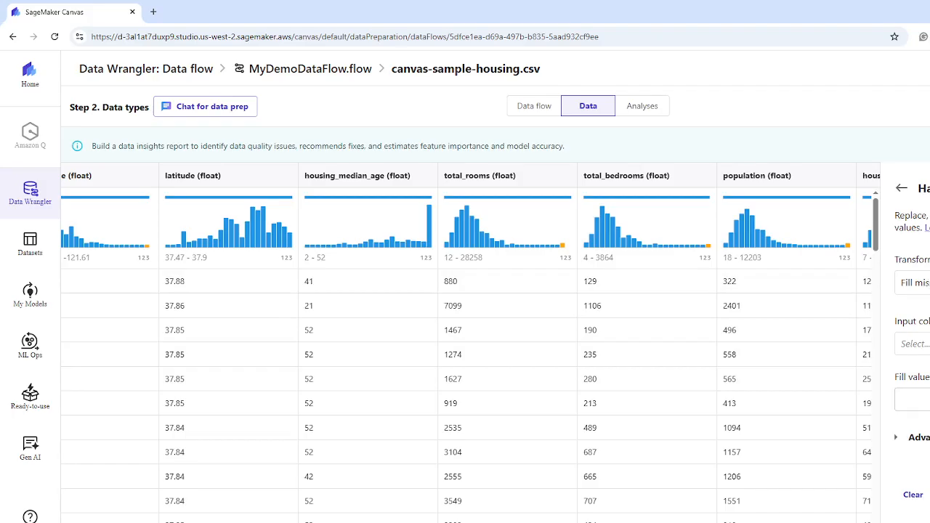
left_click(921, 344)
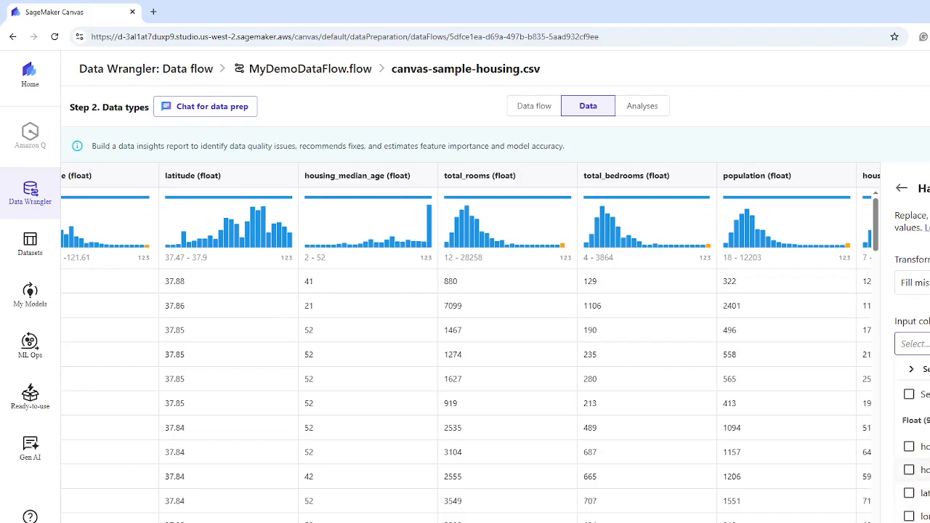
scroll(915, 436, "down", 3)
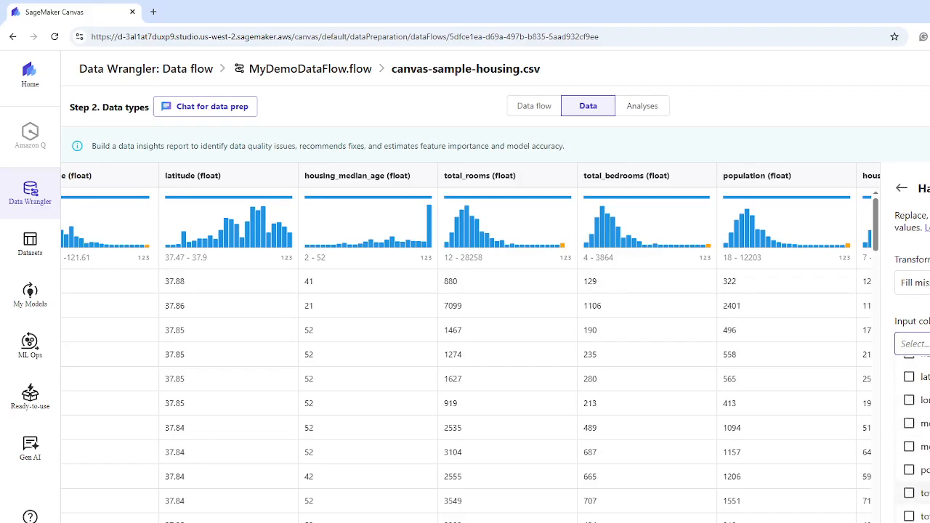
left_click(919, 493)
scroll(916, 436, "down", 1)
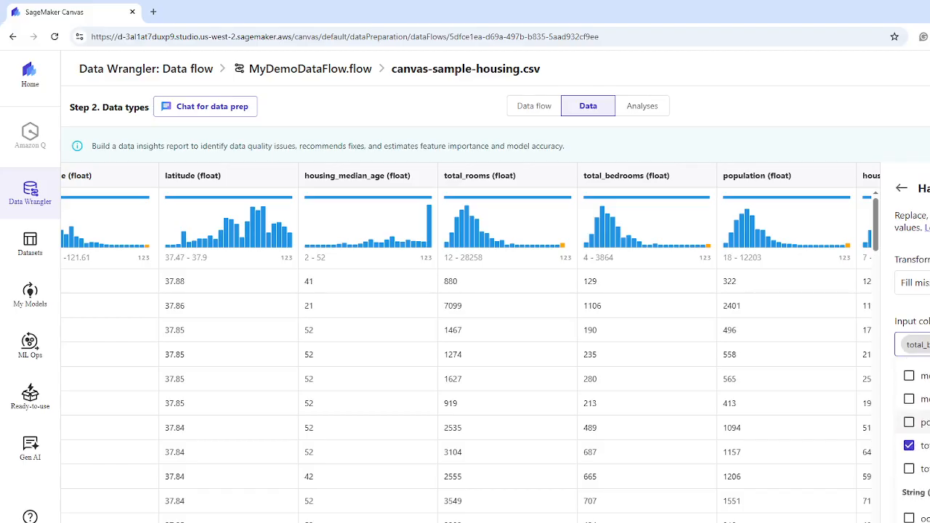
key("Escape")
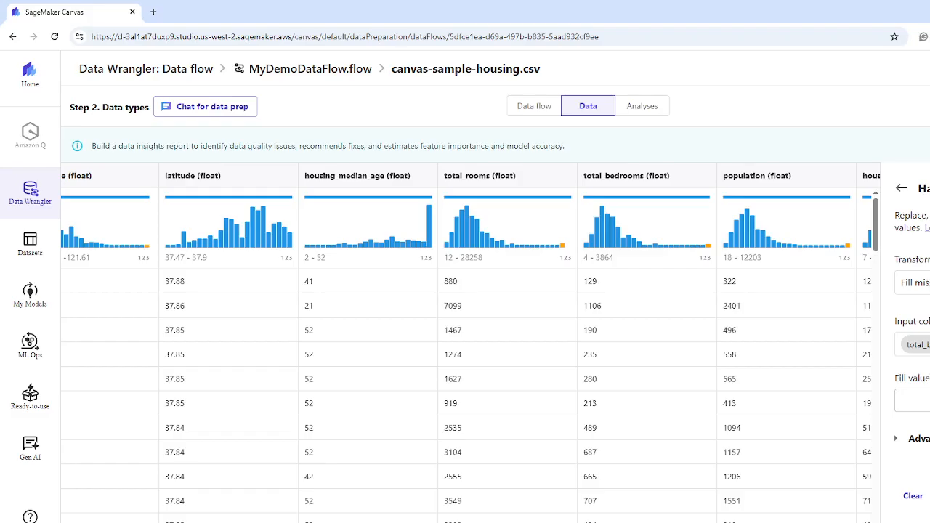
left_click(914, 400)
left_click(926, 344)
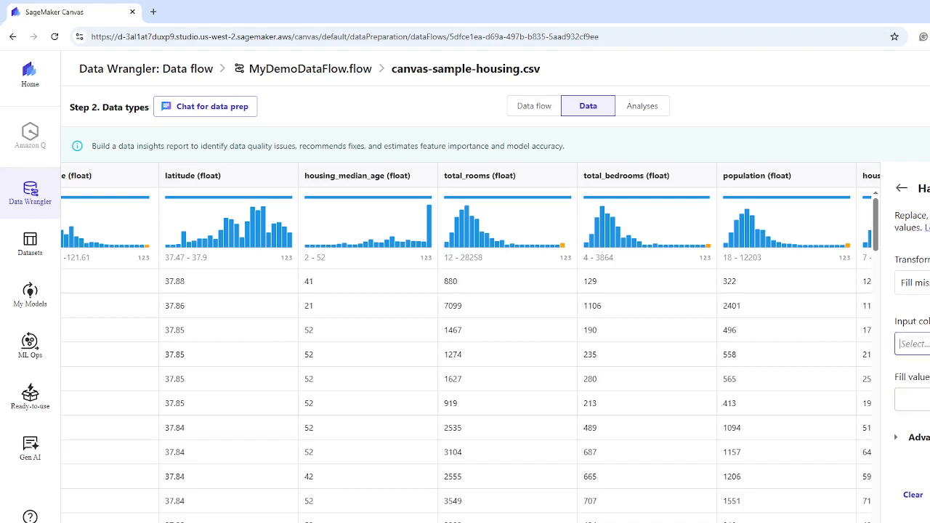
Fill missing values in the housing_median_age column with 999, add the transform step, and check the resulting data rows.
left_click(917, 343)
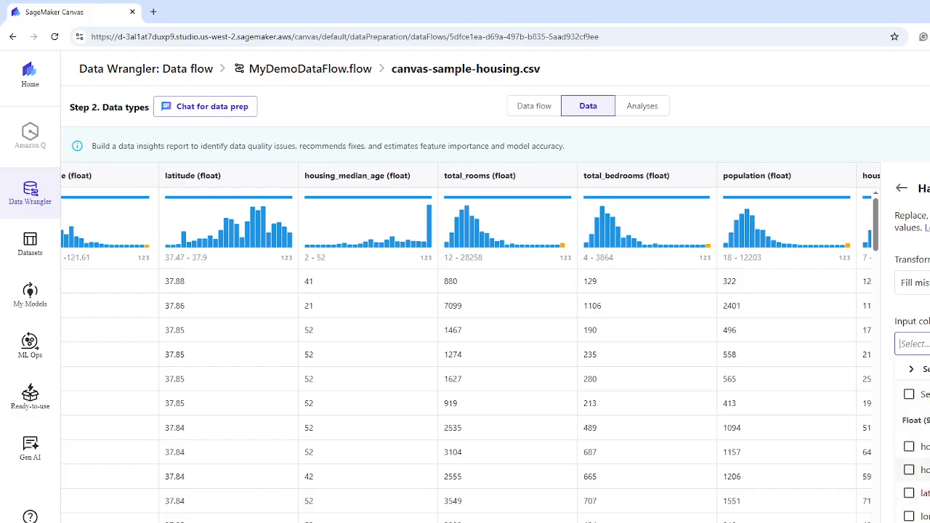
left_click(909, 470)
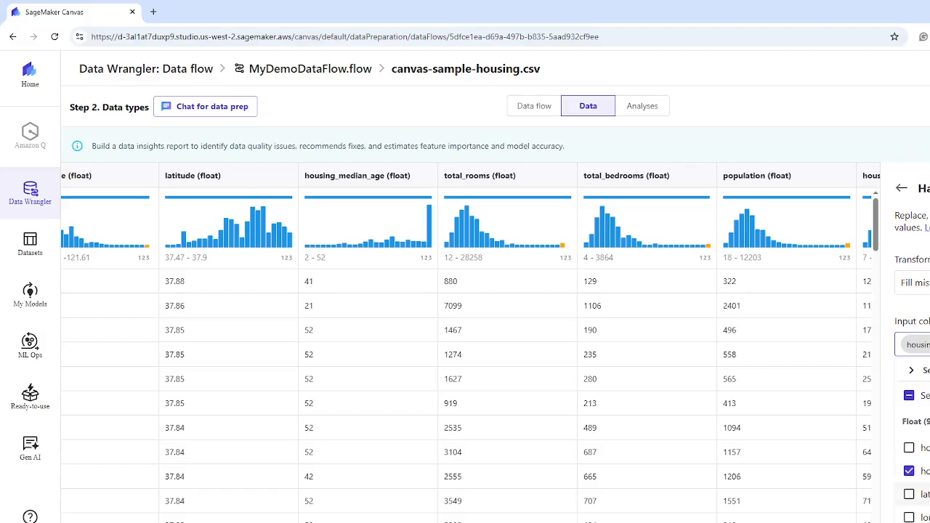
key("Escape")
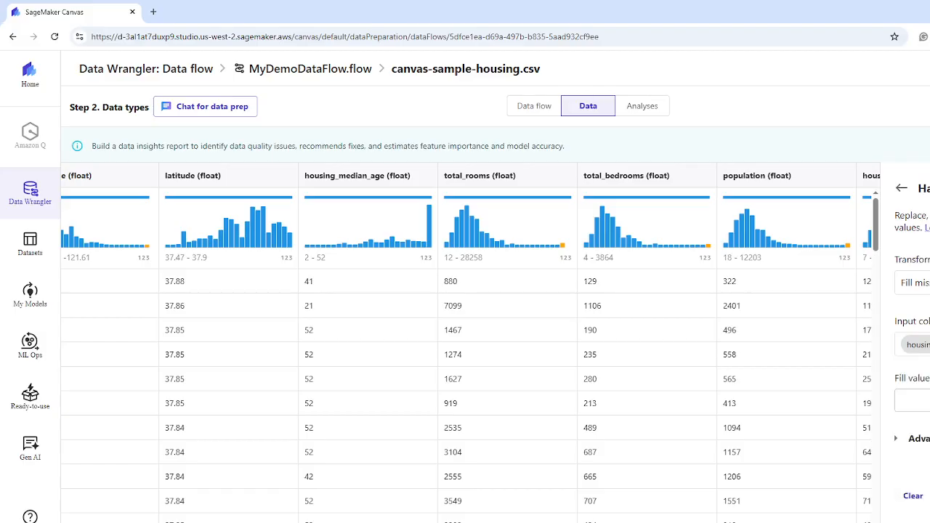
left_click(912, 401)
type("999")
left_click(929, 495)
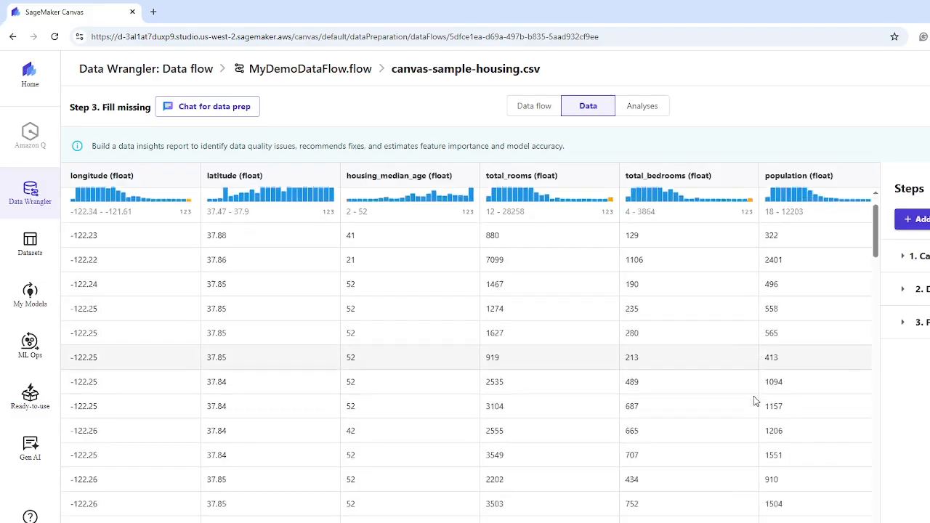
scroll(752, 395, "down", 4)
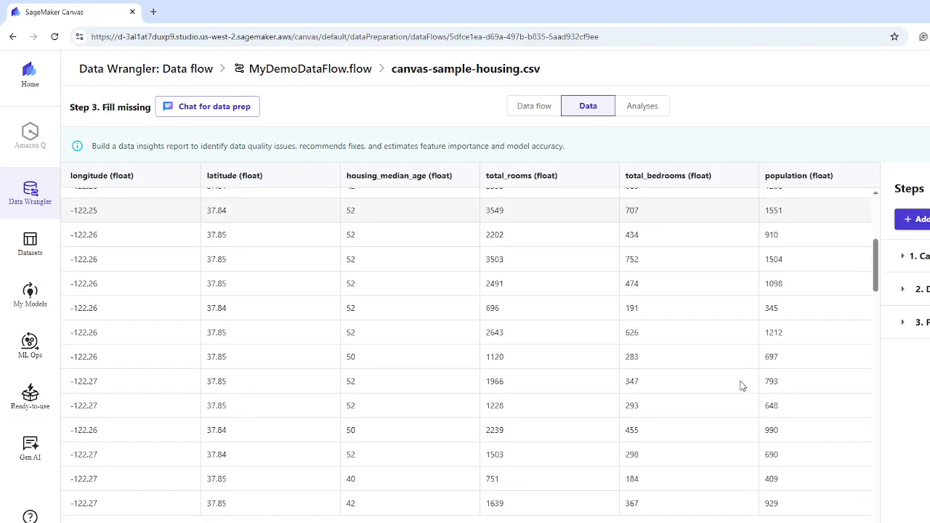
scroll(737, 382, "up", 5)
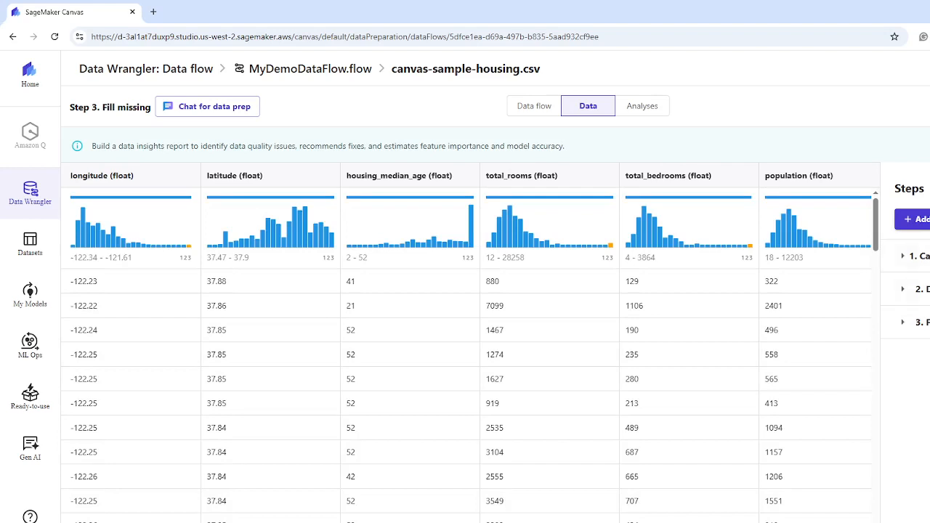
left_click(914, 219)
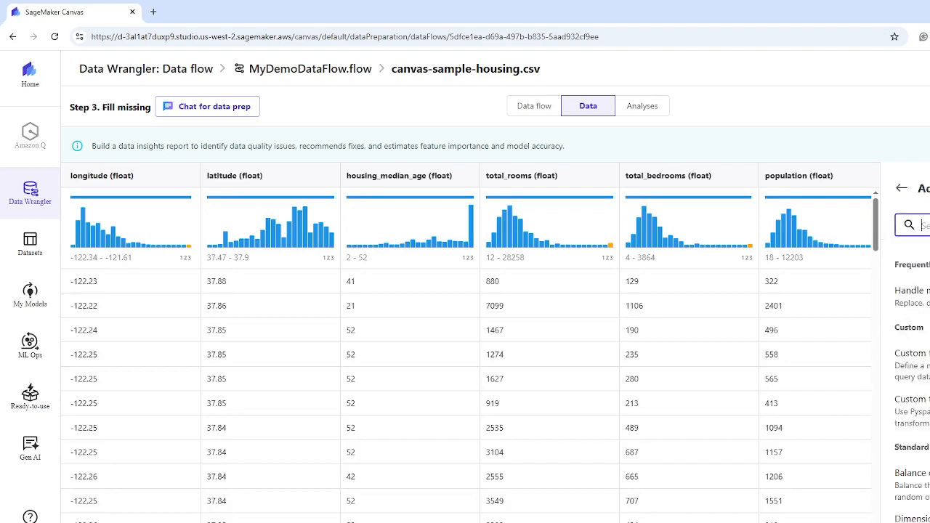
type("fill")
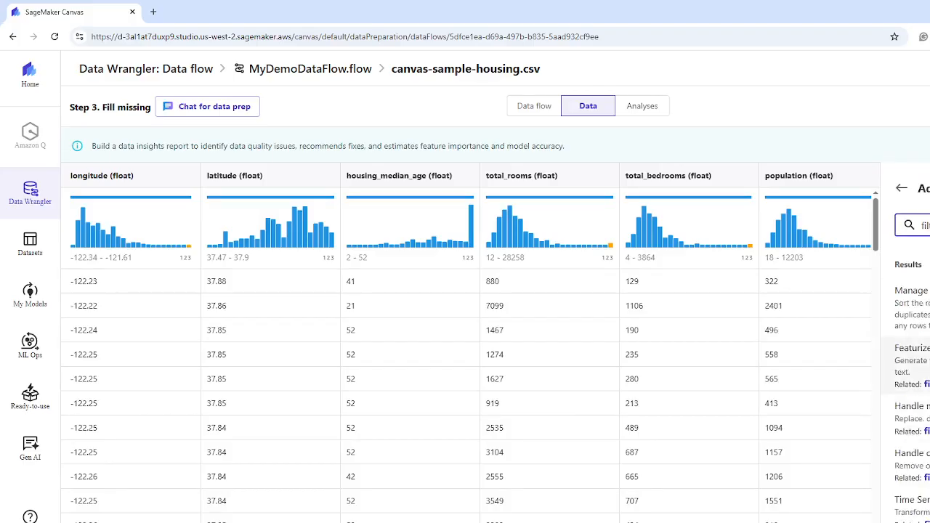
left_click(913, 366)
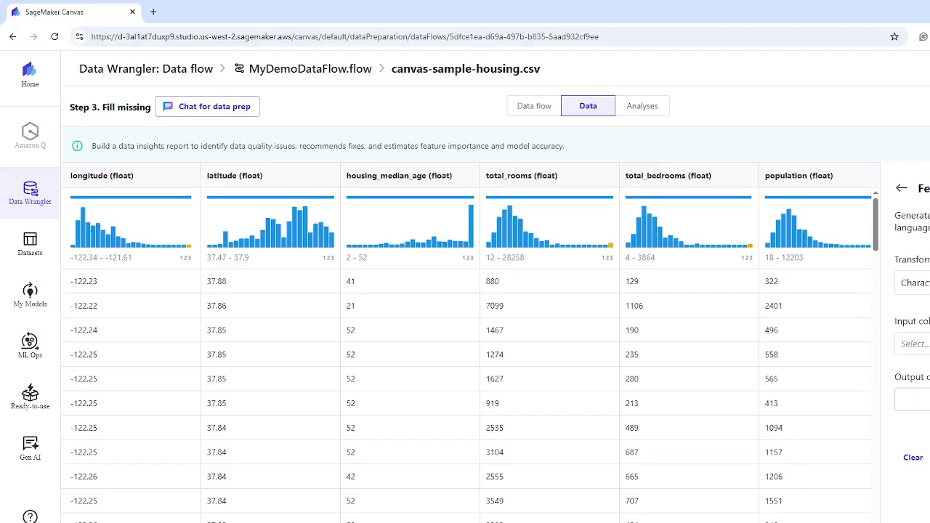
left_click(917, 283)
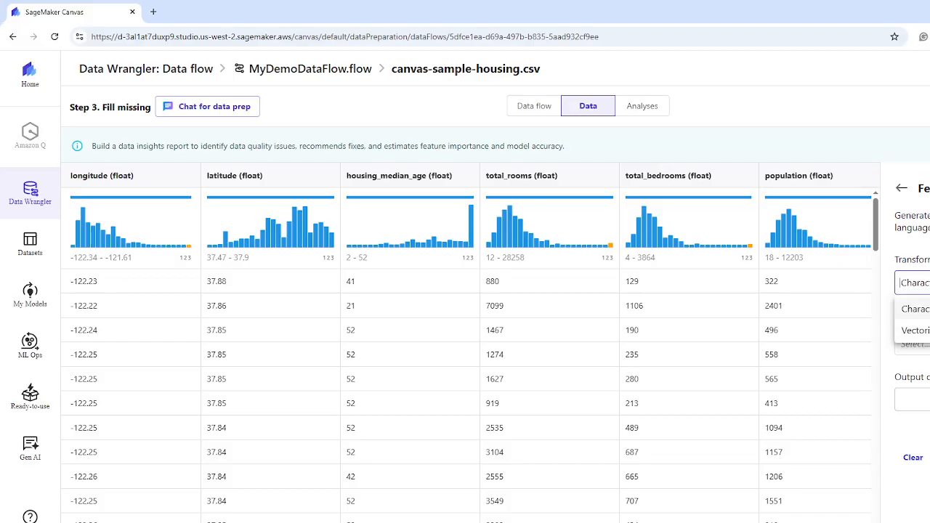
left_click(919, 243)
left_click(901, 188)
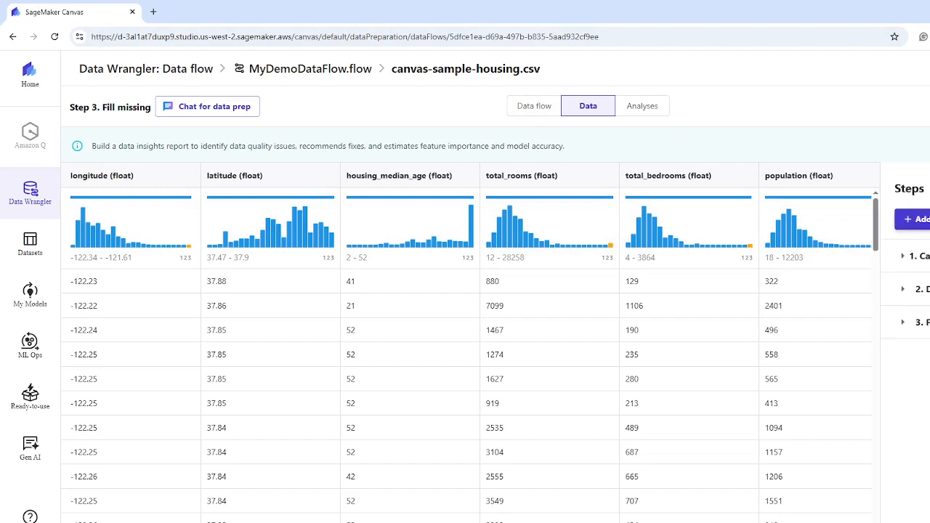
Start another transform step after Fill missing and clear the previous term from the transform search.
left_click(921, 219)
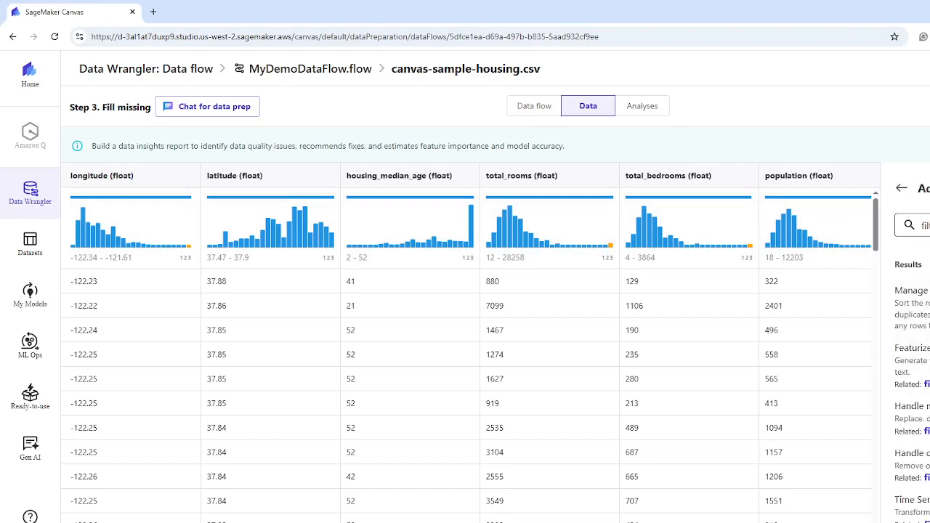
left_click(924, 225)
key("ctrl+a")
key("BackSpace")
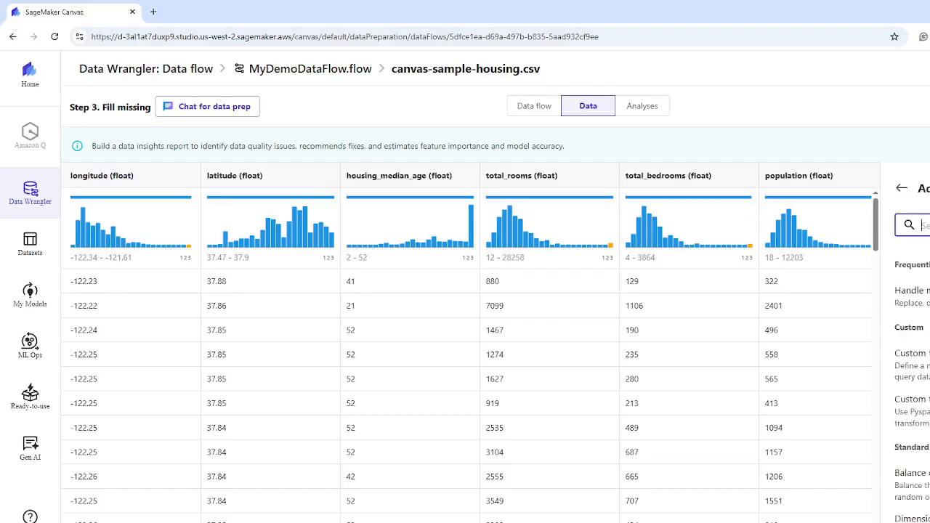
Choose the Manage rows transform from the standard transforms and set its transform type to Filter.
scroll(908, 367, "down", 3)
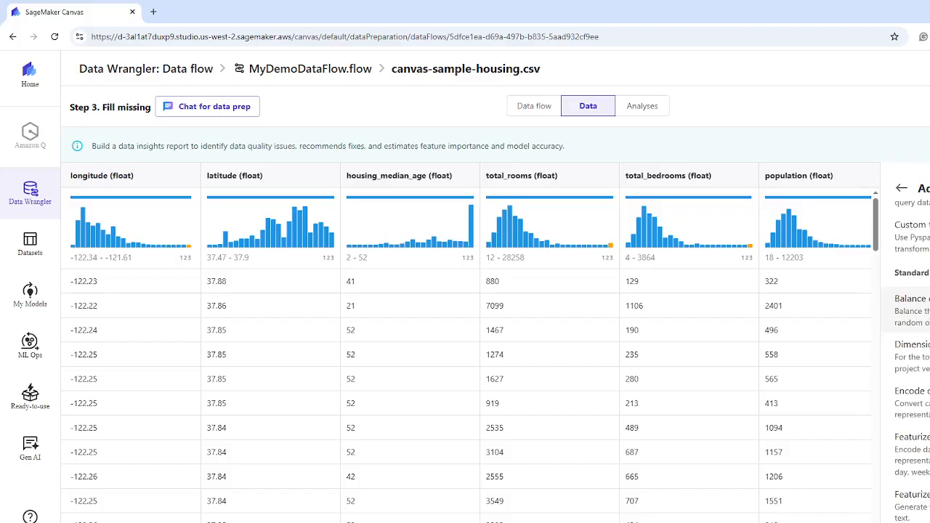
scroll(905, 356, "down", 3)
scroll(905, 370, "down", 3)
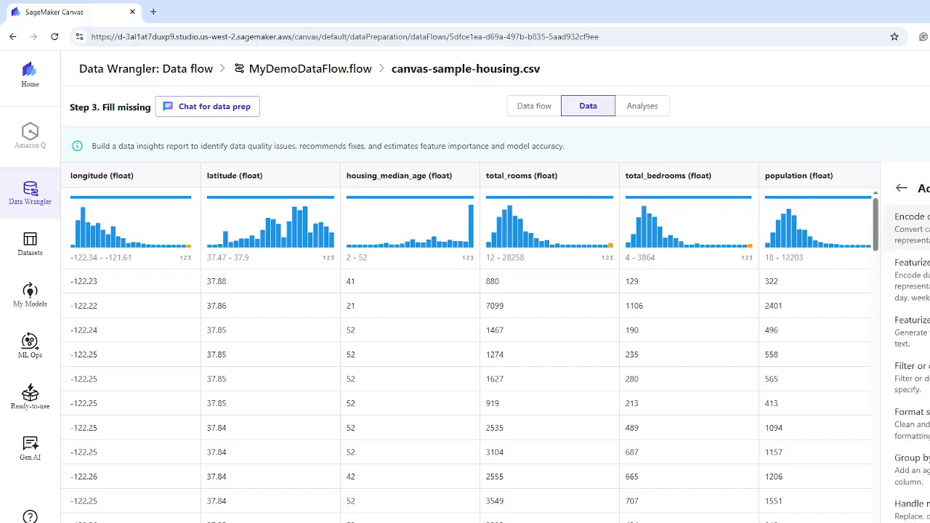
scroll(905, 378, "down", 2)
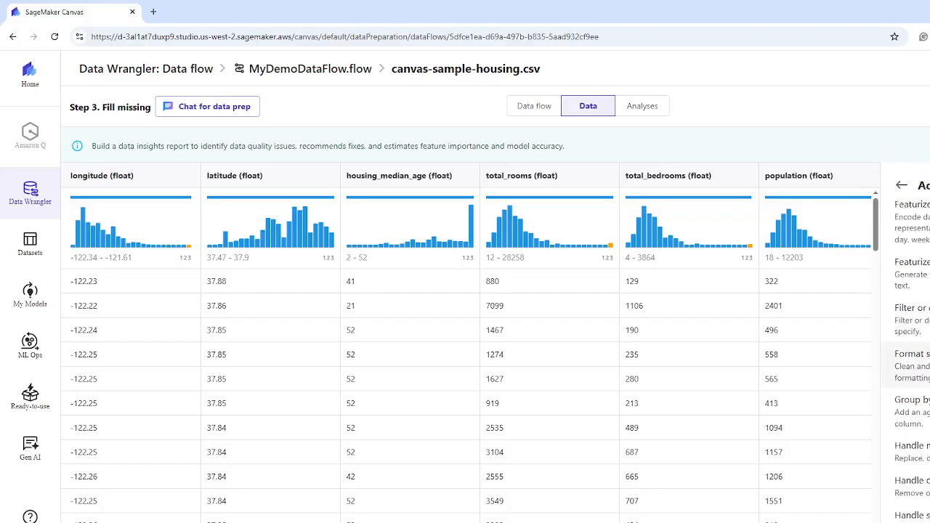
scroll(905, 385, "down", 1)
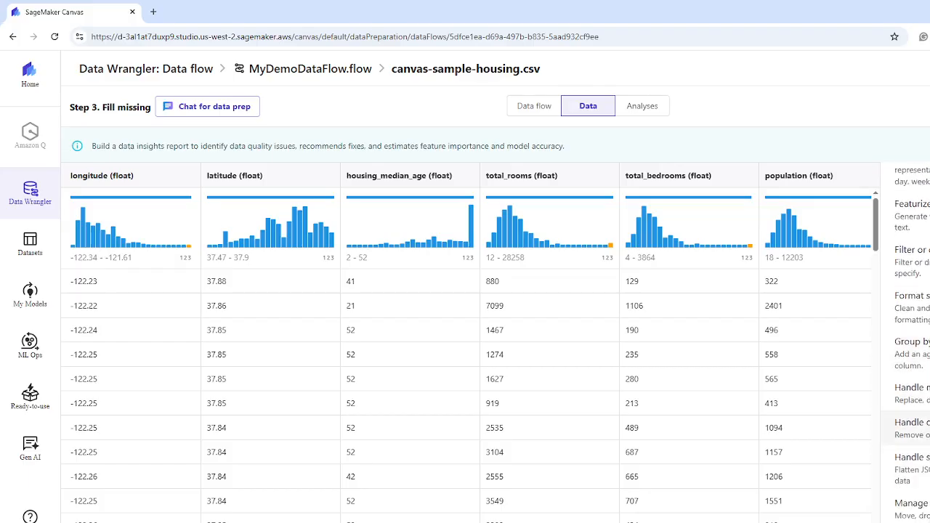
scroll(905, 422, "down", 2)
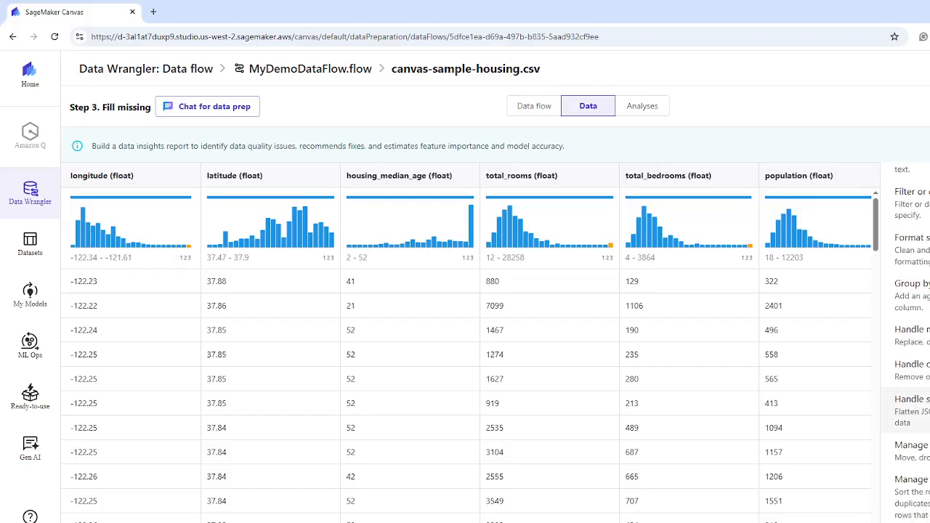
scroll(905, 421, "down", 2)
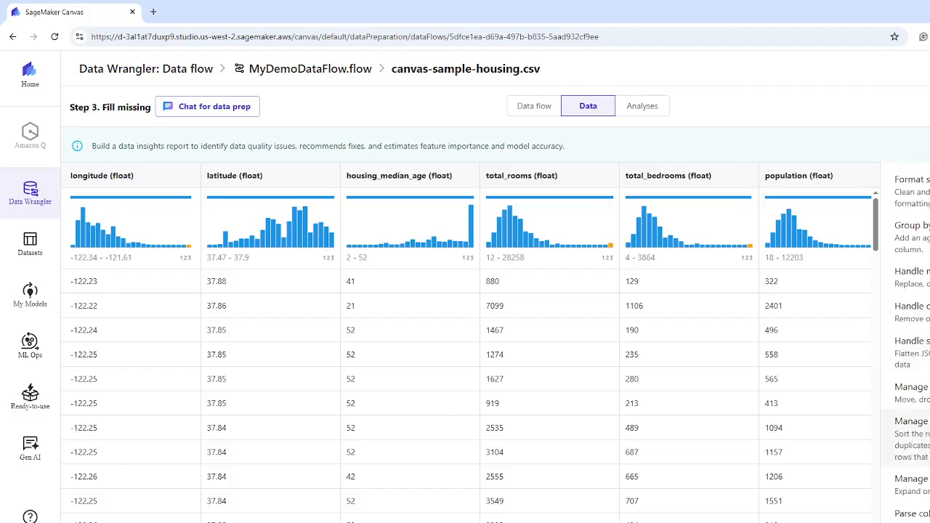
scroll(905, 429, "down", 2)
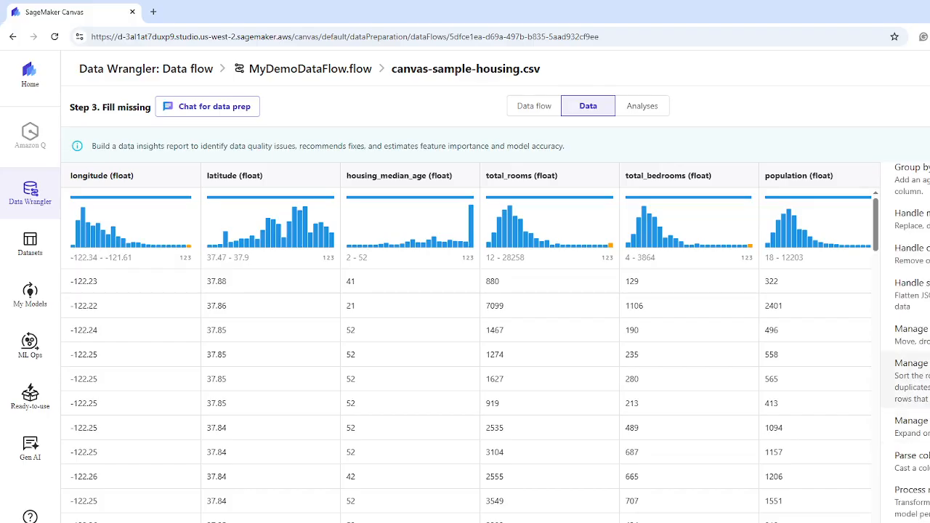
left_click(911, 375)
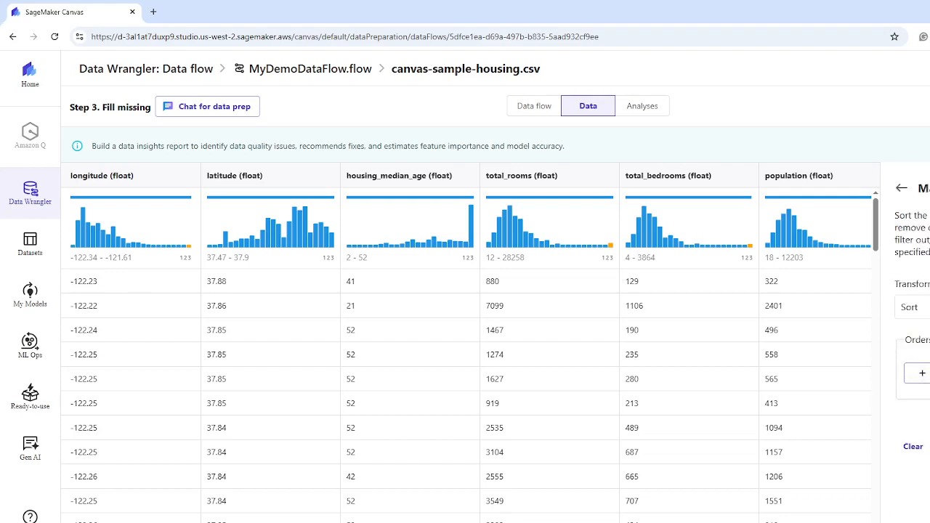
left_click(913, 307)
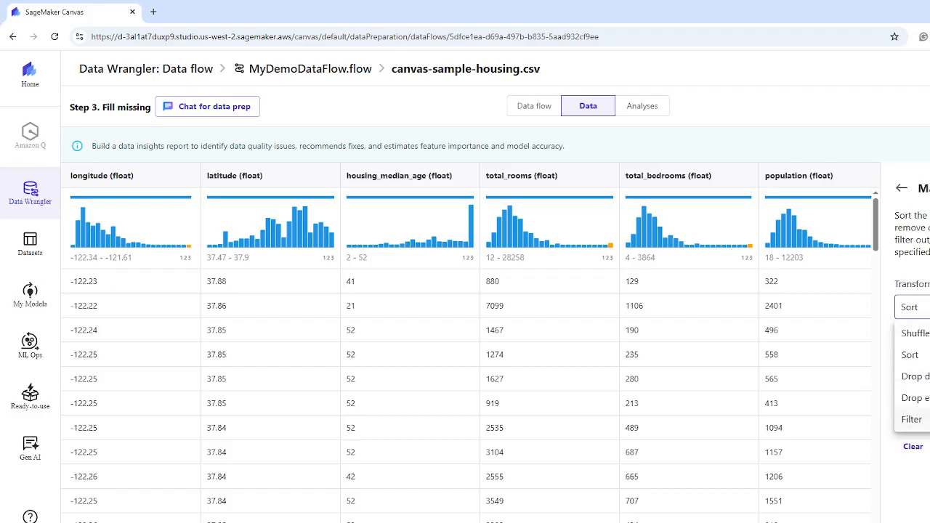
left_click(925, 419)
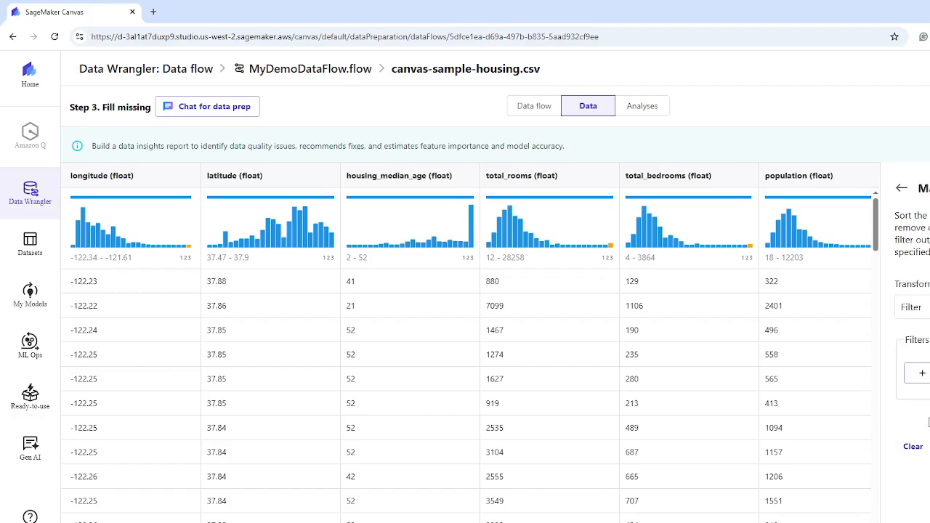
Add a filter on the housing_median_age column with the > condition.
left_click(921, 373)
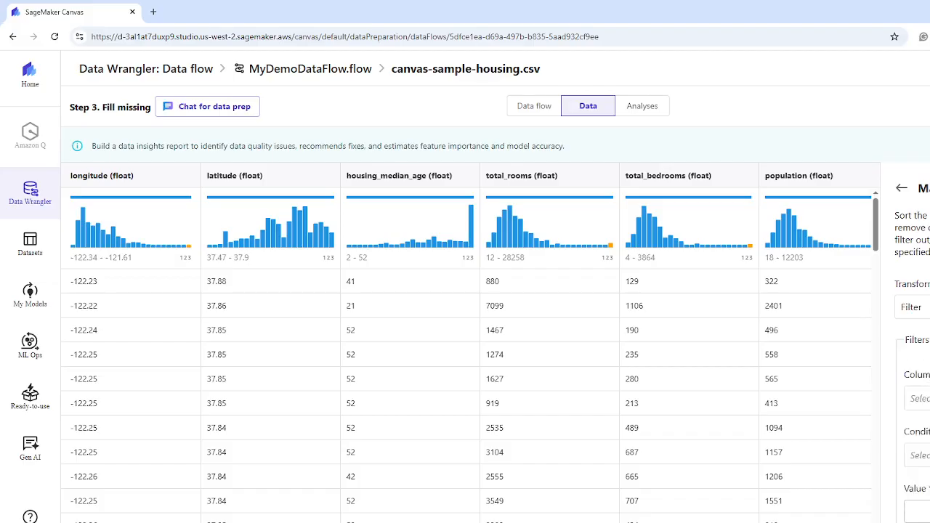
left_click(921, 398)
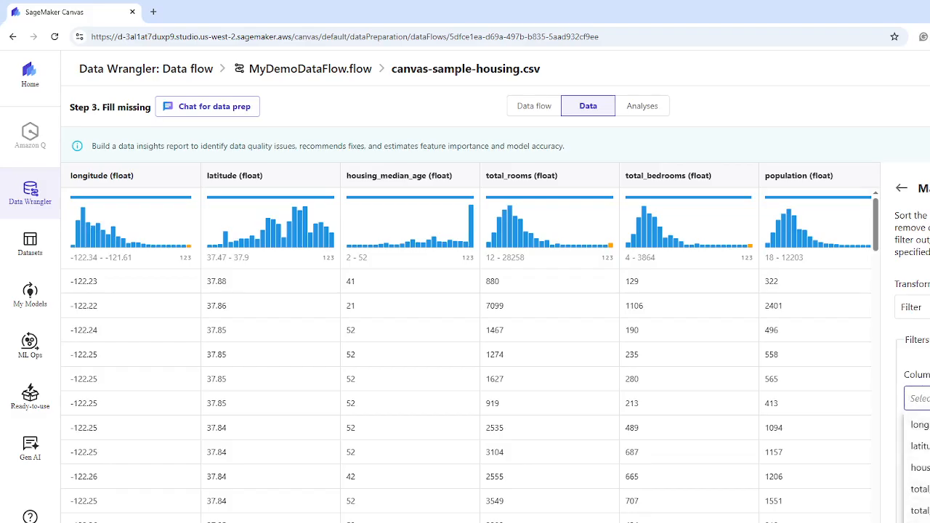
scroll(919, 465, "down", 1)
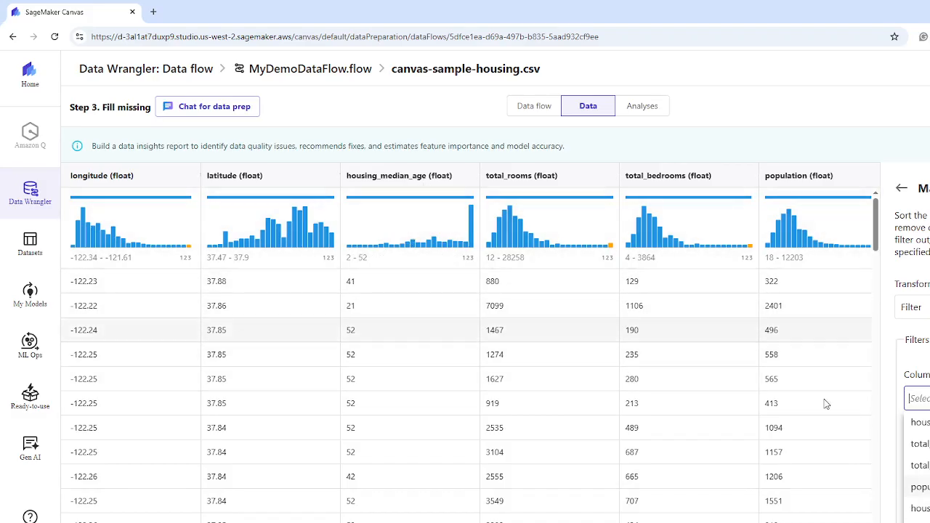
left_click(921, 422)
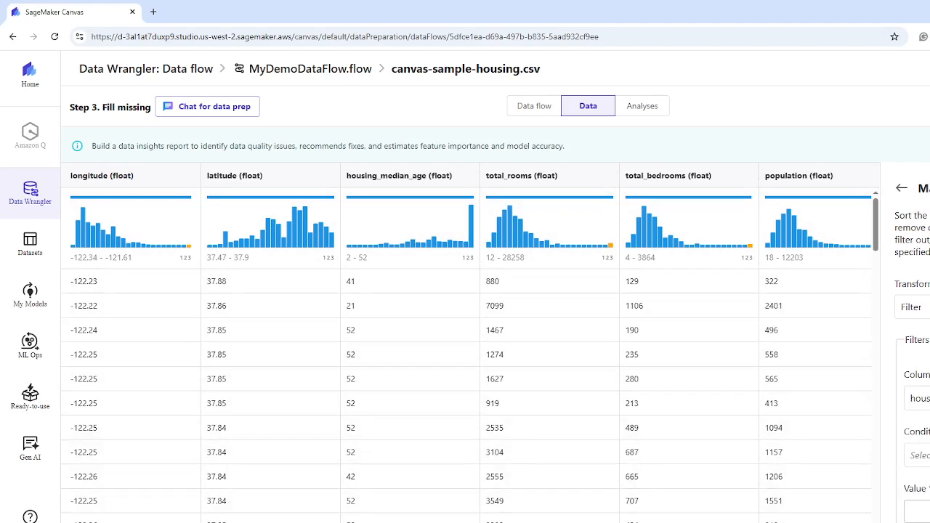
left_click(920, 455)
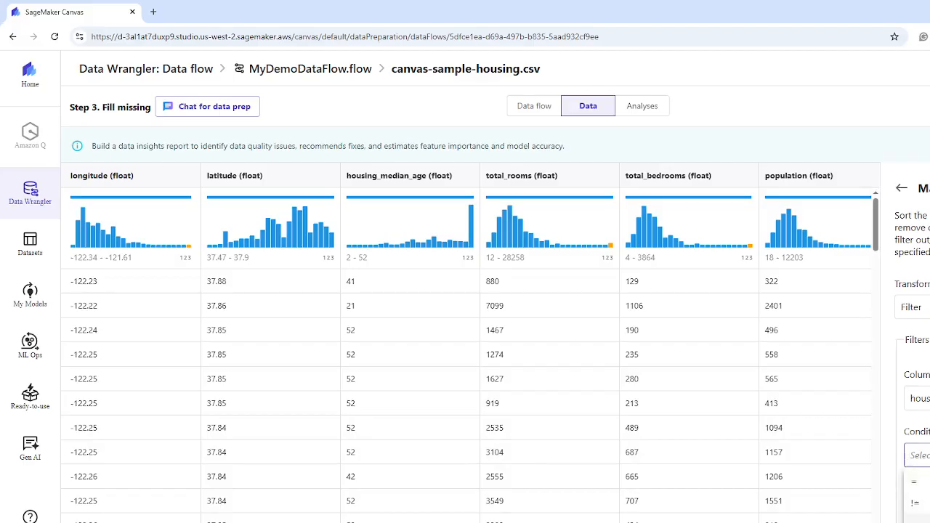
left_click(920, 521)
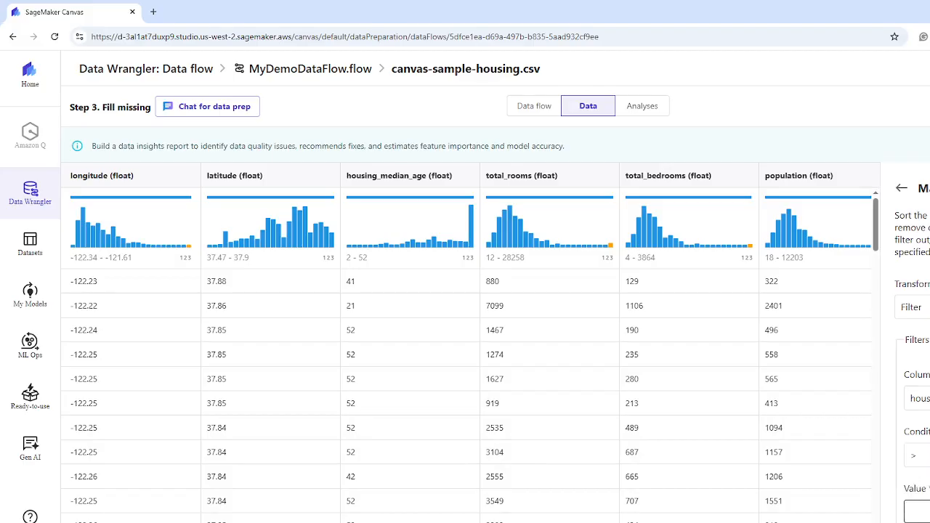
Set the filter value to 30, add the transform step, and check the filtered data rows.
left_click(928, 512)
type("30")
scroll(912, 349, "down", 1)
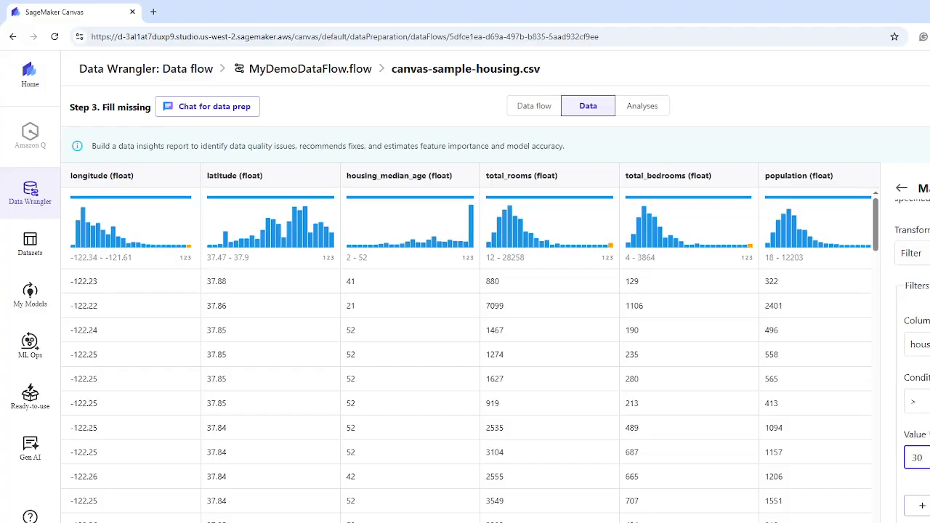
left_click(929, 517)
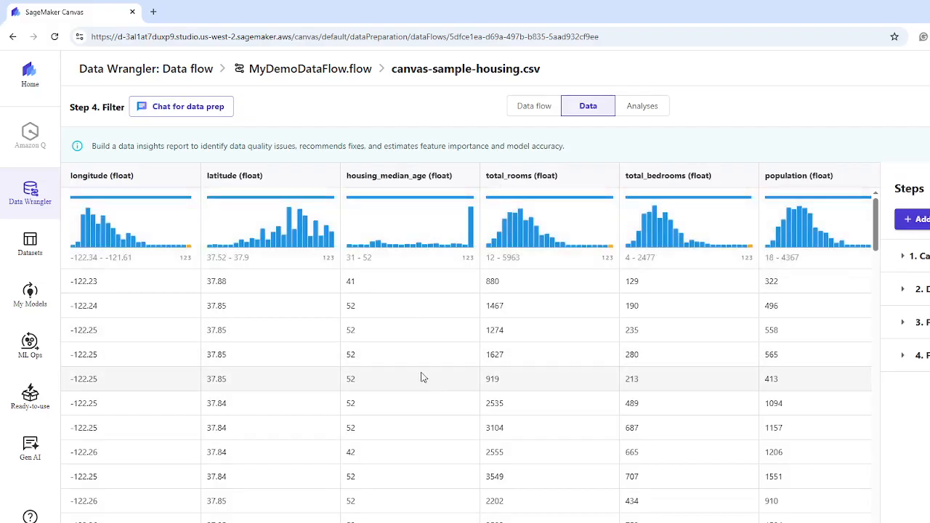
scroll(398, 312, "down", 3)
scroll(398, 314, "up", 3)
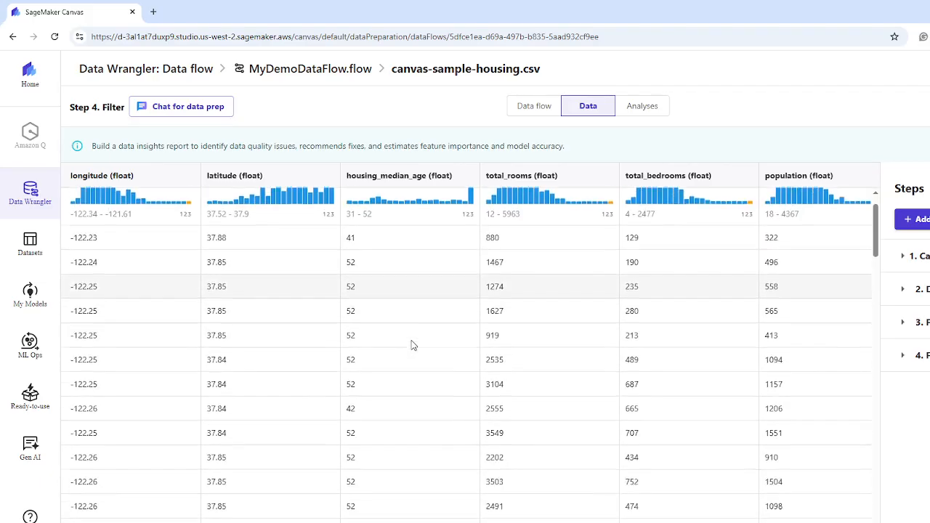
scroll(411, 345, "down", 4)
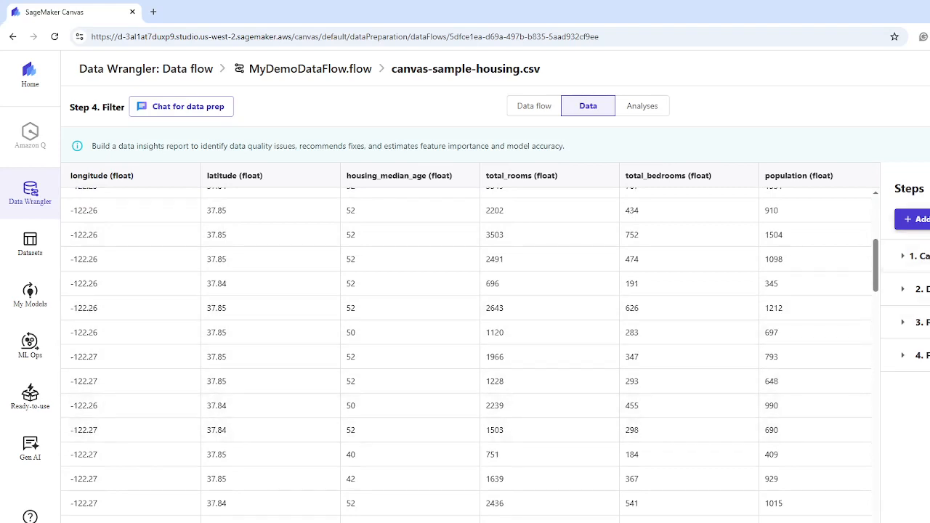
Start another transform step after the filter and choose the Split data transform.
left_click(921, 220)
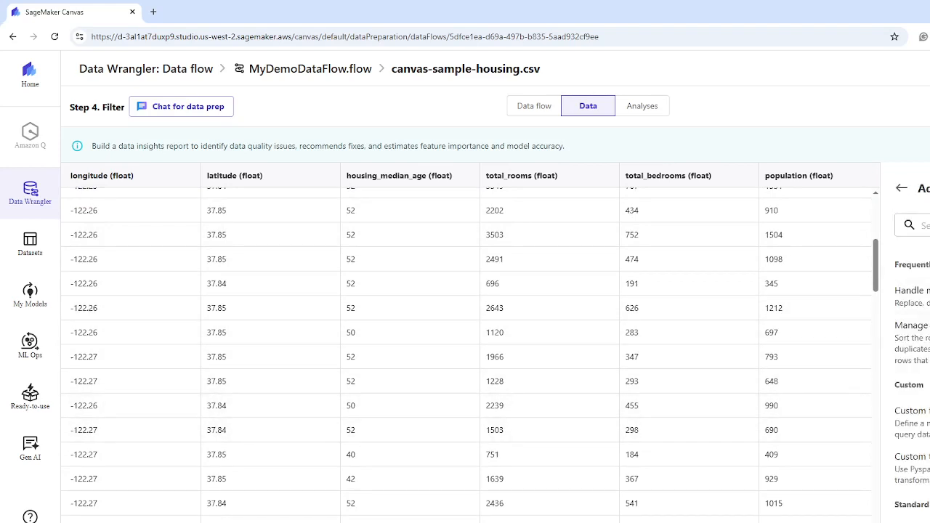
scroll(905, 356, "down", 1)
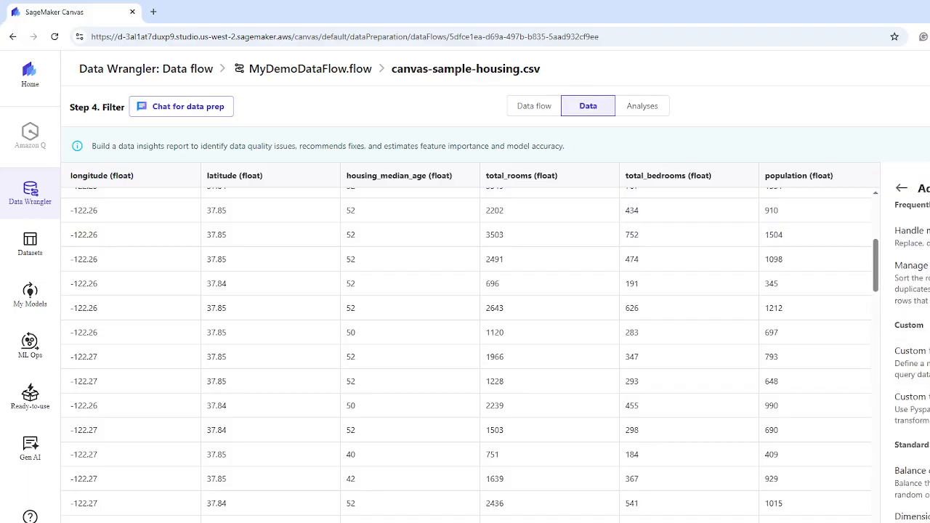
scroll(905, 356, "down", 3)
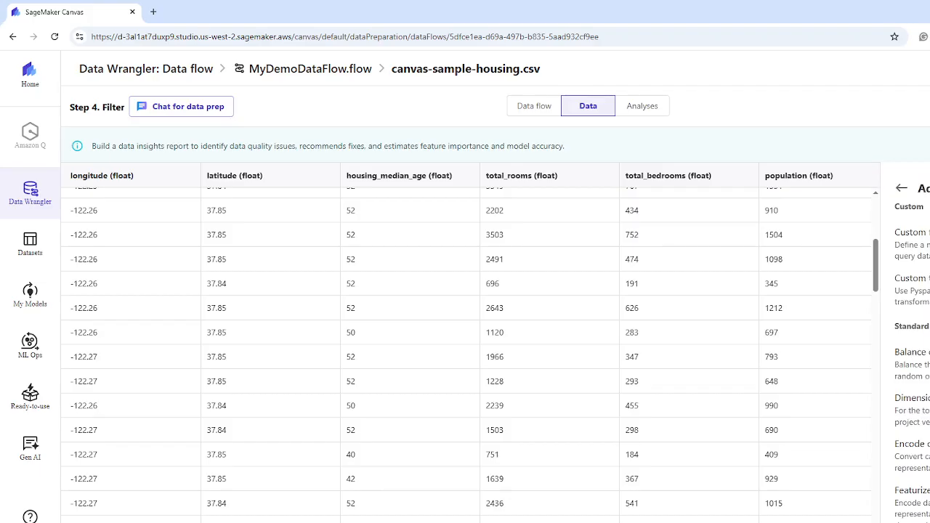
scroll(904, 356, "down", 3)
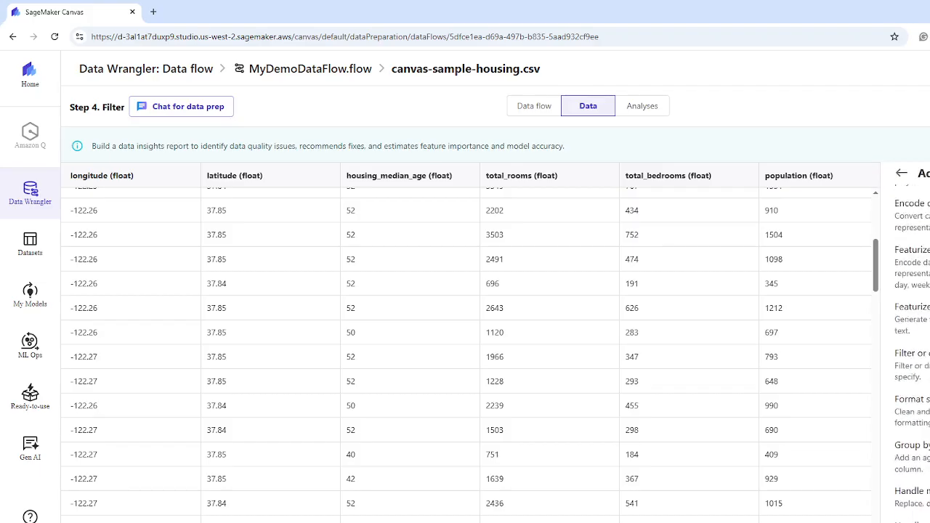
scroll(912, 349, "down", 2)
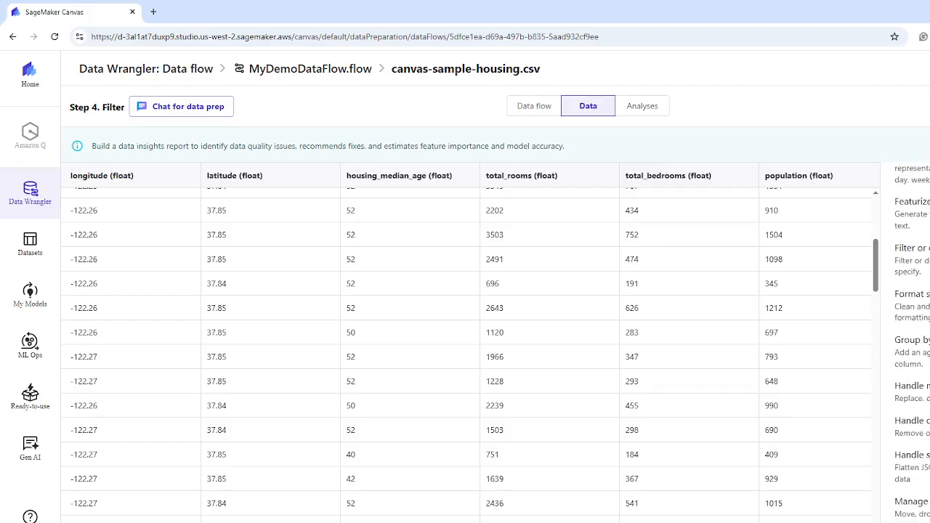
scroll(912, 349, "down", 3)
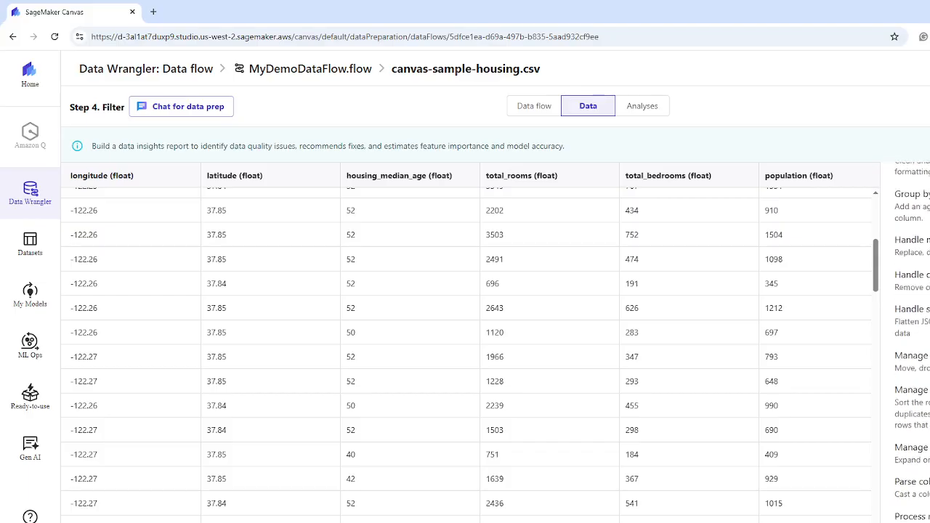
scroll(911, 349, "down", 1)
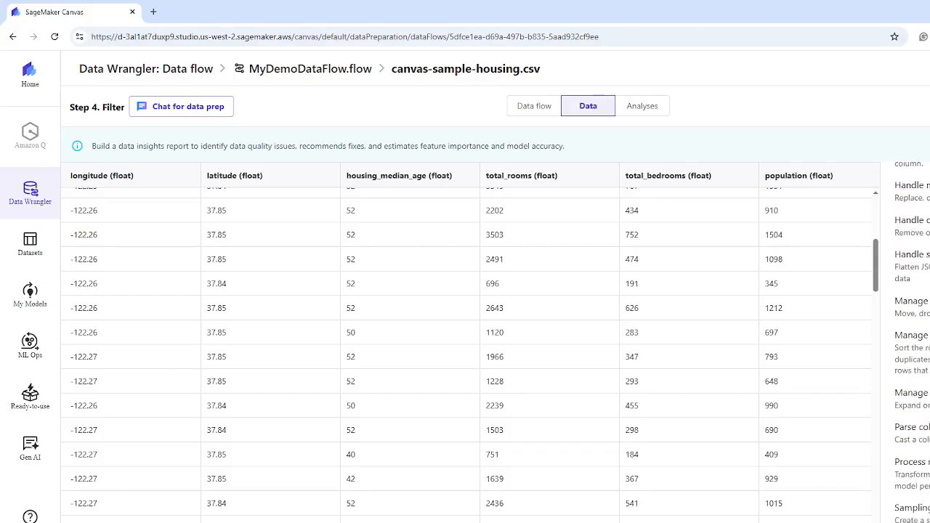
scroll(912, 349, "down", 1)
scroll(912, 342, "down", 1)
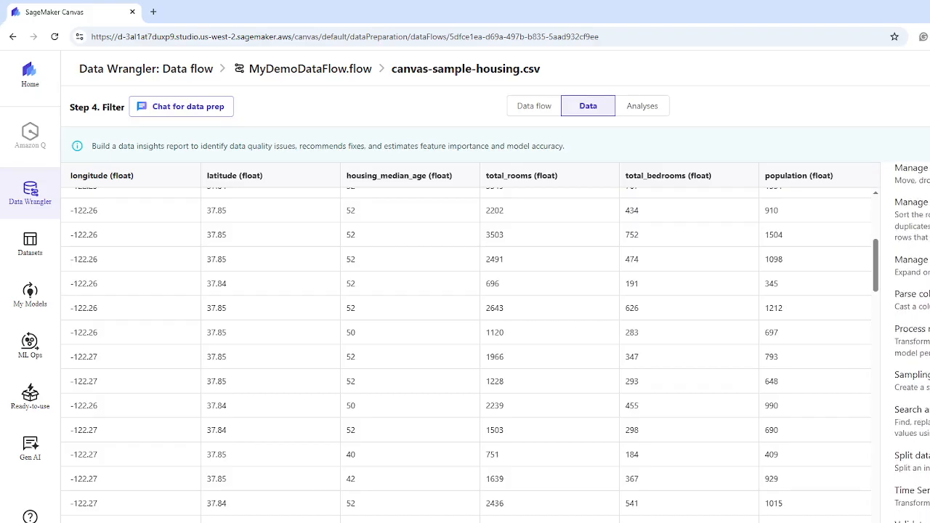
left_click(917, 461)
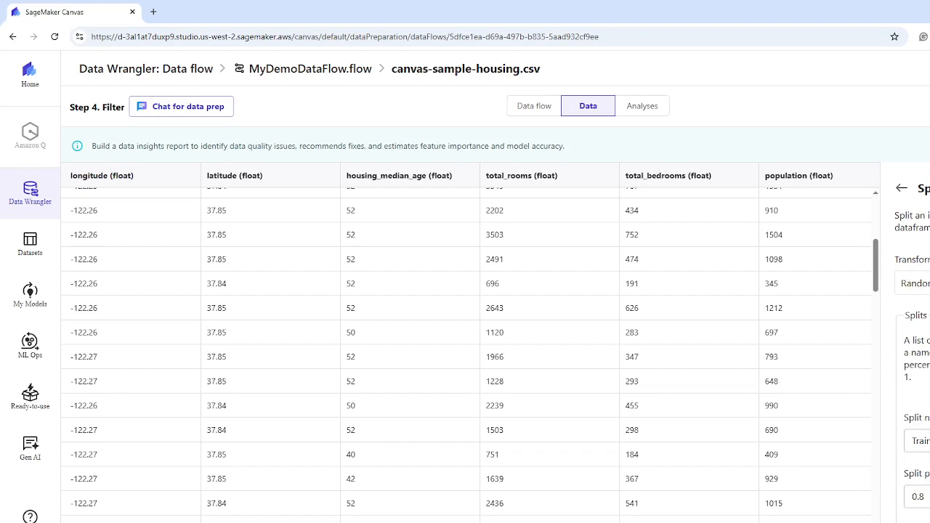
Keep the randomized split type with Train at 0.8 and Test at 0.2, and preview the split.
left_click(922, 284)
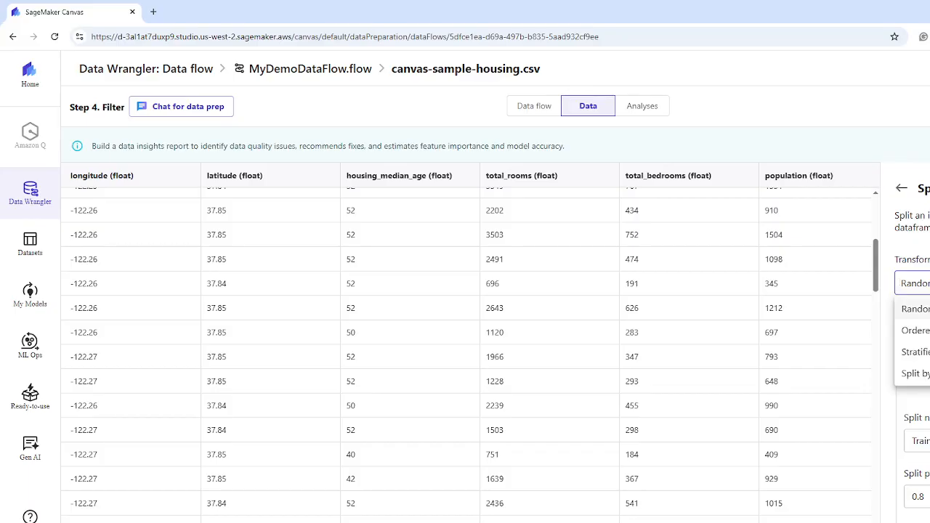
key("Escape")
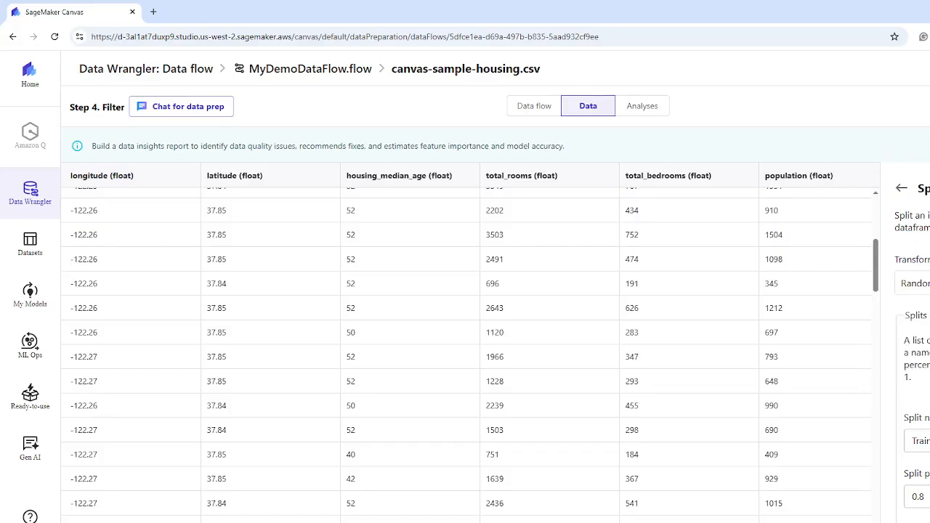
scroll(912, 363, "down", 2)
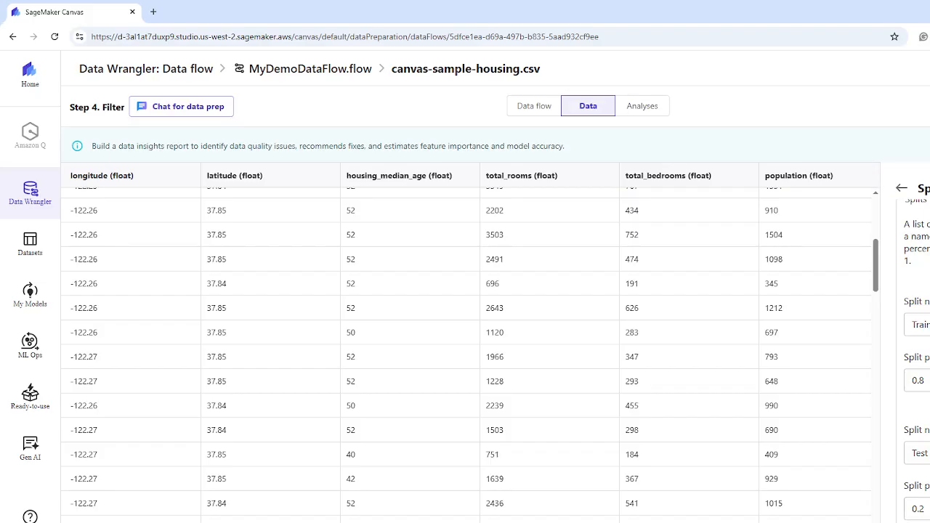
scroll(914, 348, "down", 2)
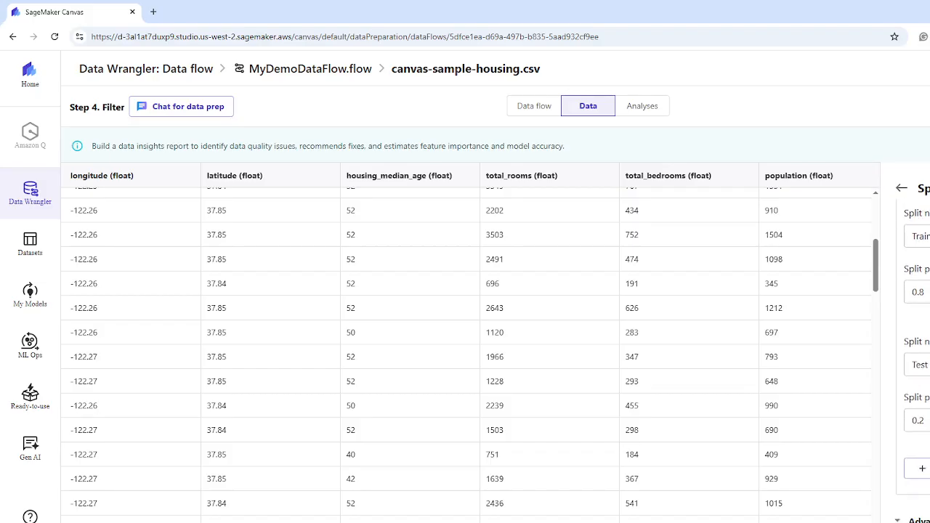
scroll(913, 348, "down", 3)
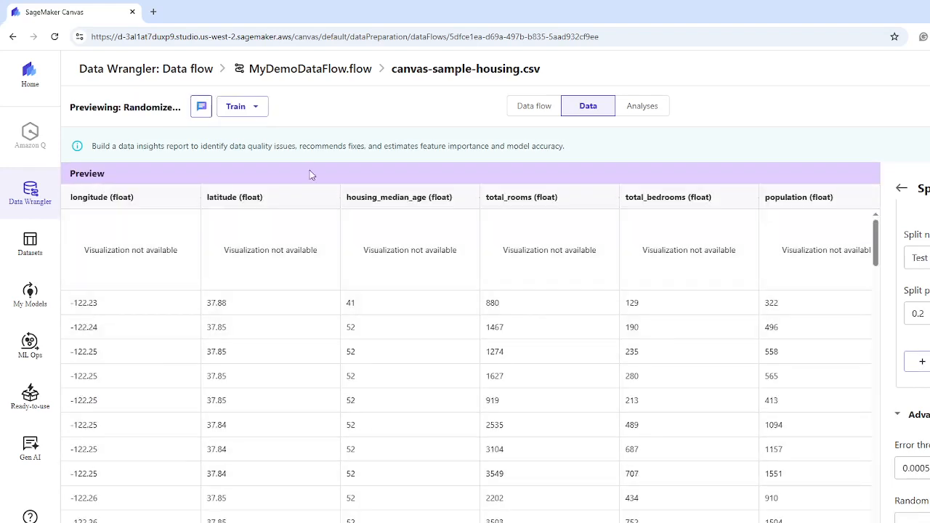
Preview the Test portion and the Train portion of the split data, and add the split step to the flow.
left_click(254, 109)
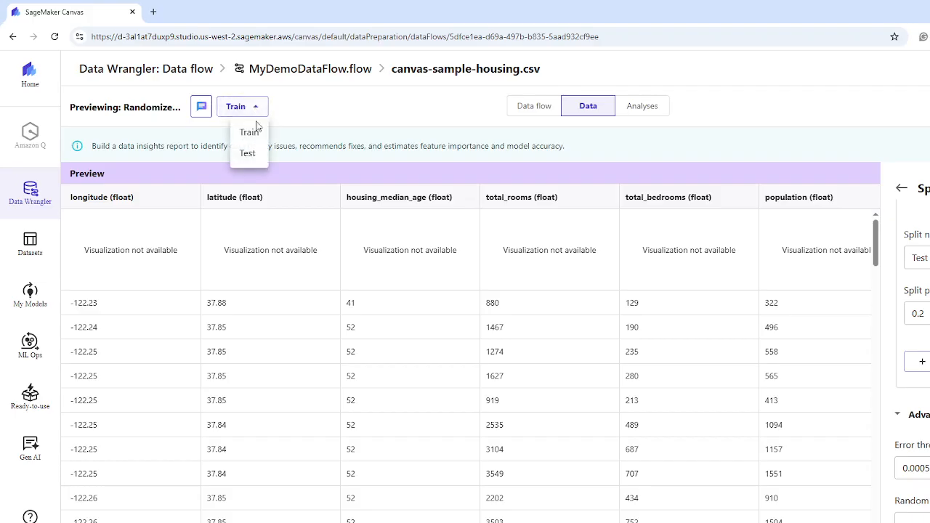
left_click(247, 153)
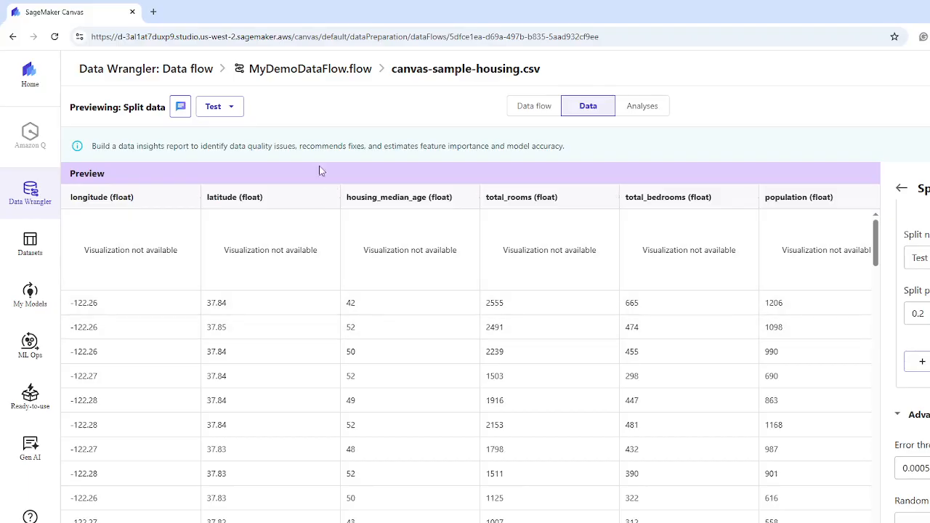
left_click(235, 107)
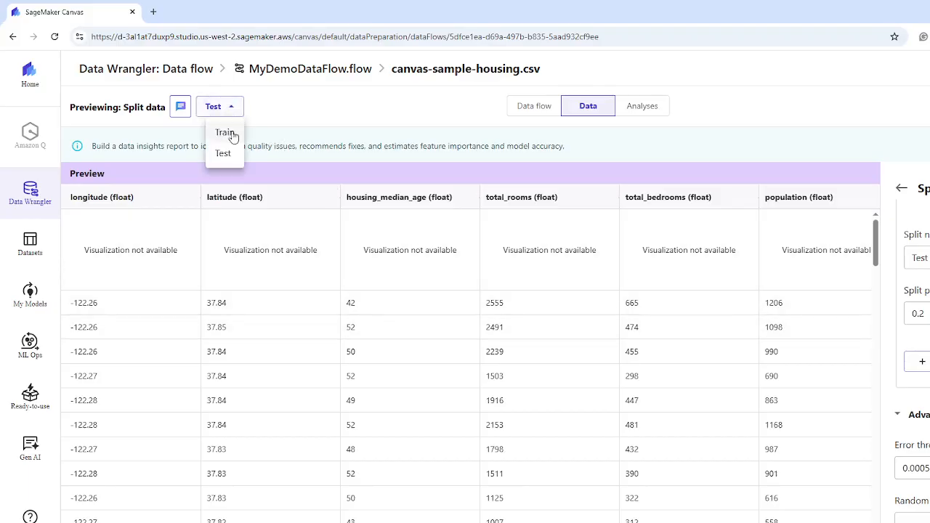
left_click(232, 133)
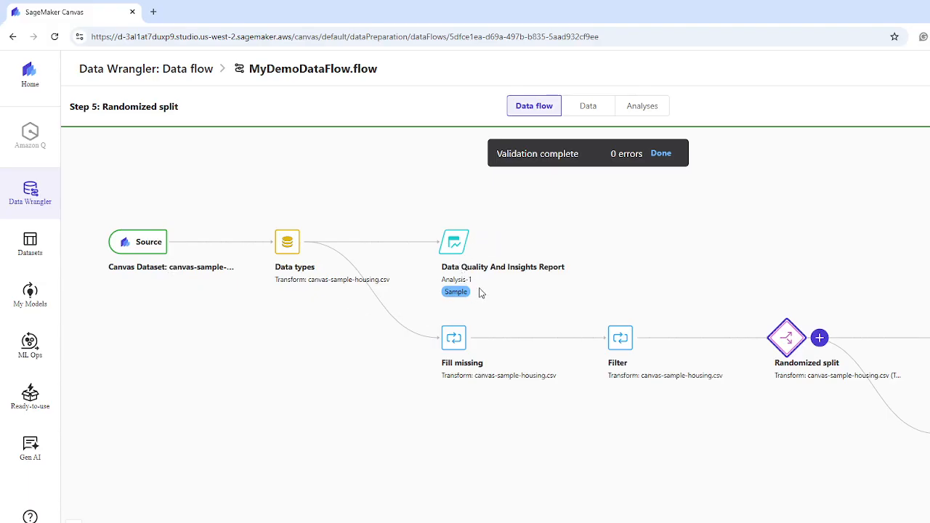
Start exporting the Randomized split node's data to a Canvas dataset.
mouse_move(474, 279)
mouse_move(508, 359)
mouse_move(621, 357)
left_click(818, 338)
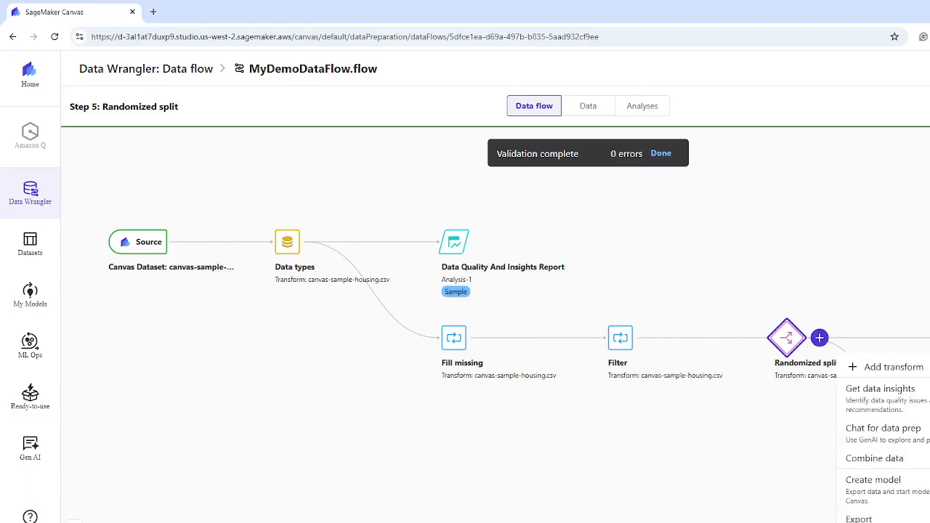
mouse_move(904, 518)
mouse_move(909, 456)
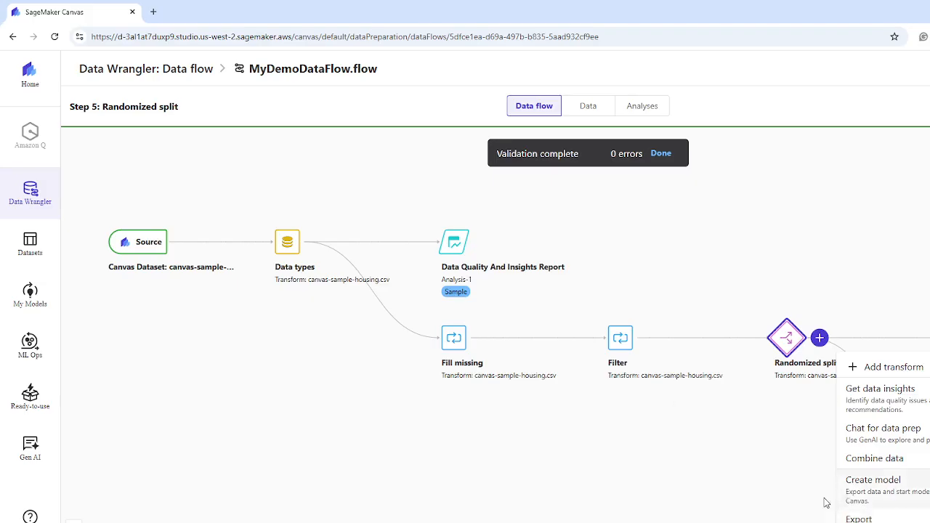
mouse_move(854, 517)
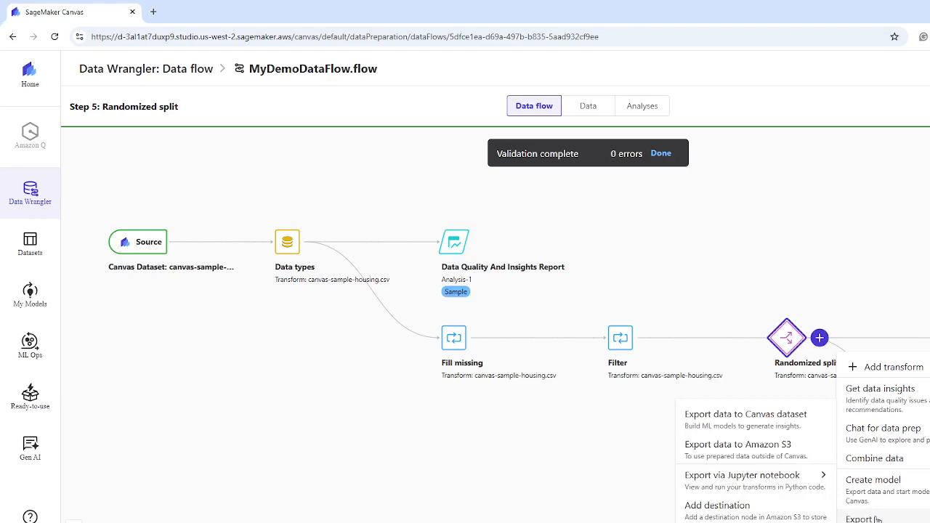
left_click(745, 431)
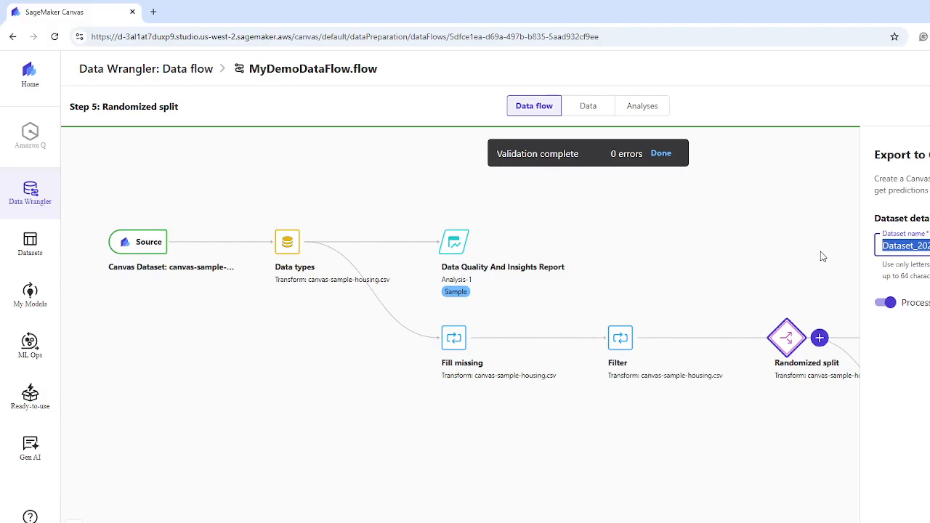
Name the dataset MyDemoDataSet-062022025, leave processing of the entire dataset enabled, and export it.
type("MuyD")
key("BackSpace")
key("BackSpace")
key("BackSpace")
key("BackSpace")
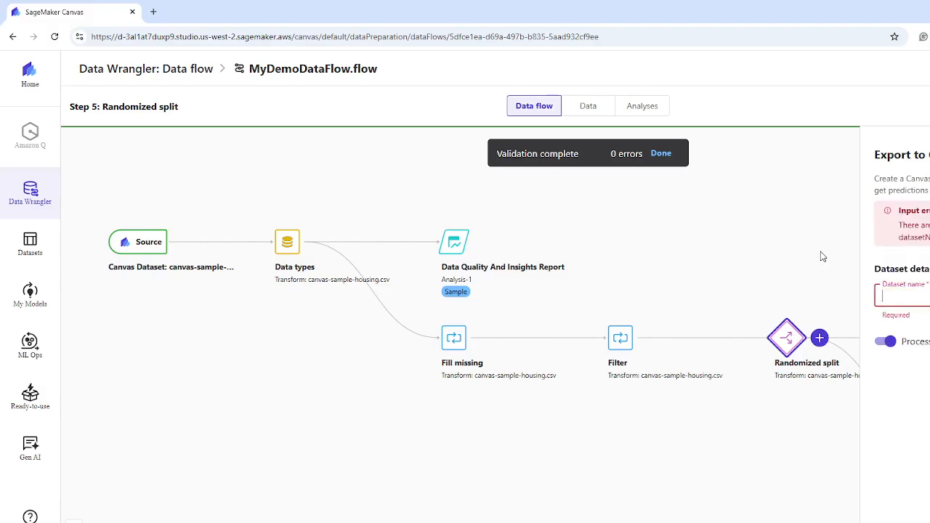
type("MyDemo")
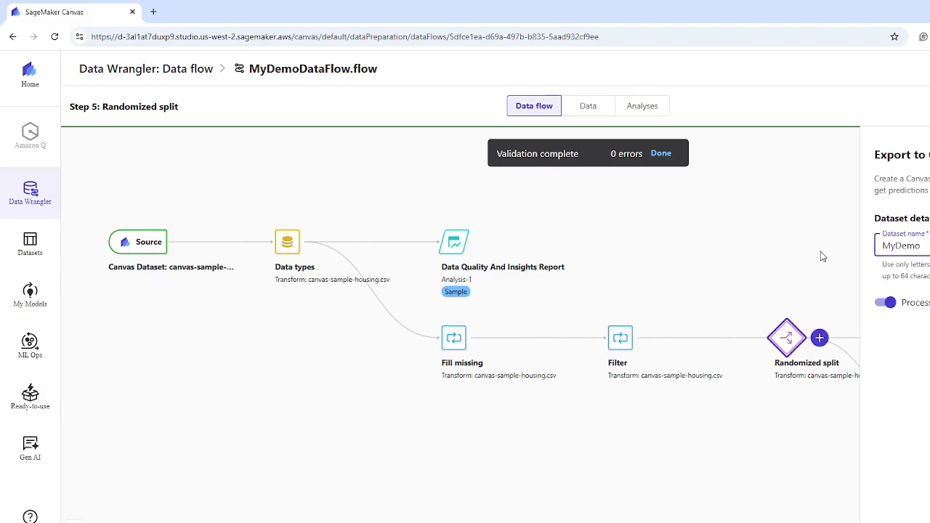
type("Da")
mouse_move(929, 302)
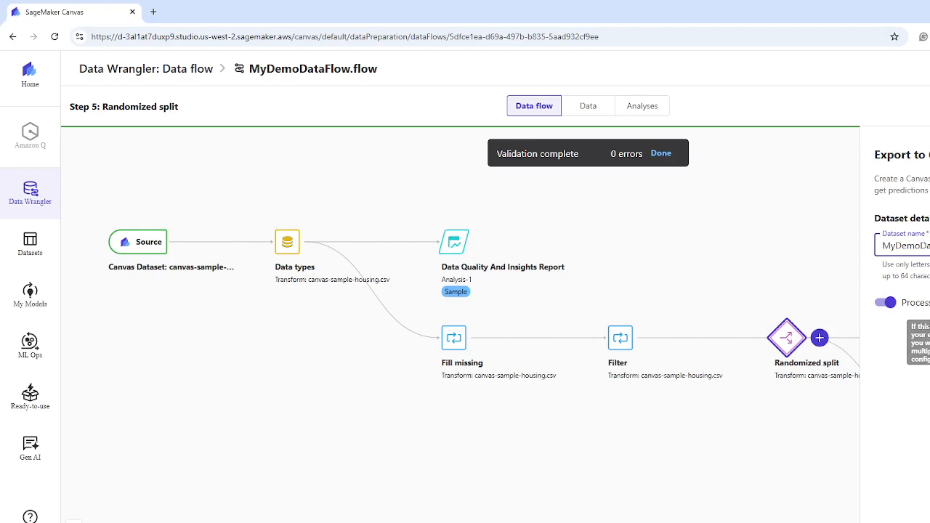
left_click(887, 305)
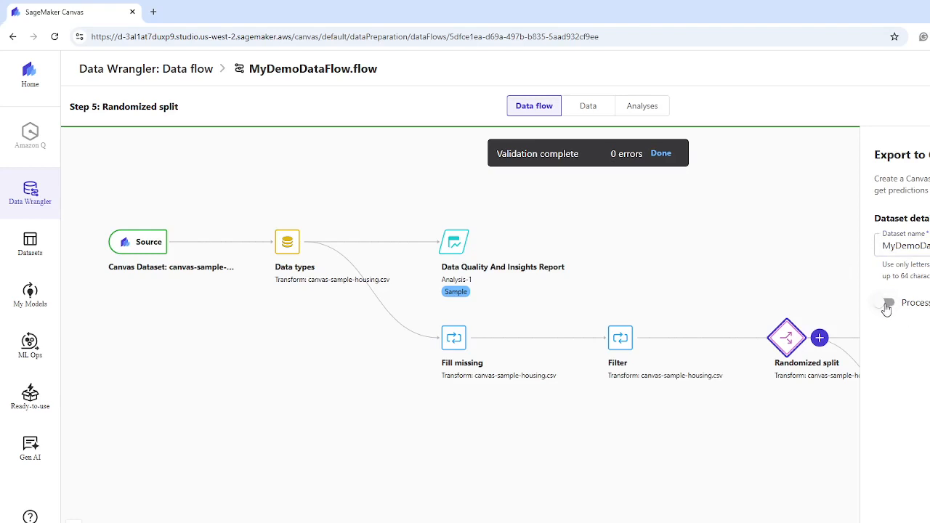
left_click(890, 308)
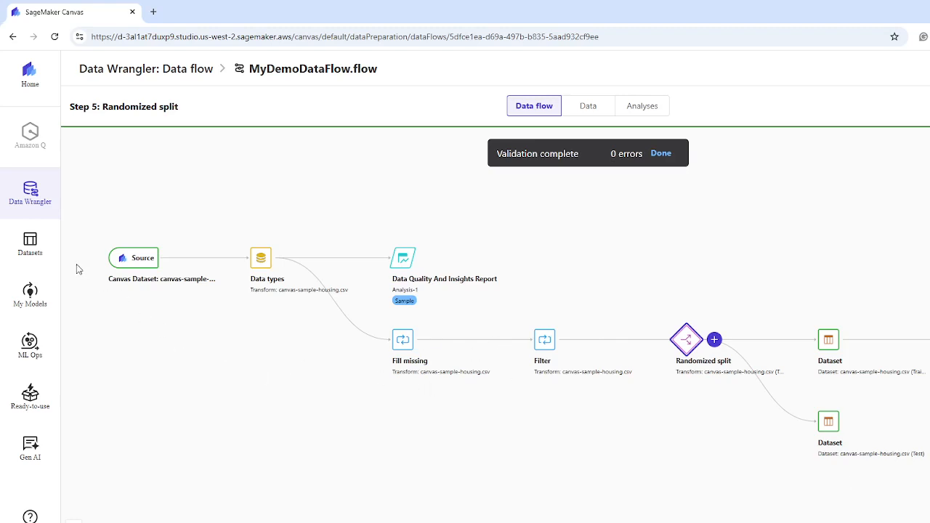
View the rows of the exported MyDemoDataSet-062022025 dataset, and return to MyDemoDataFlow.flow.
left_click(31, 247)
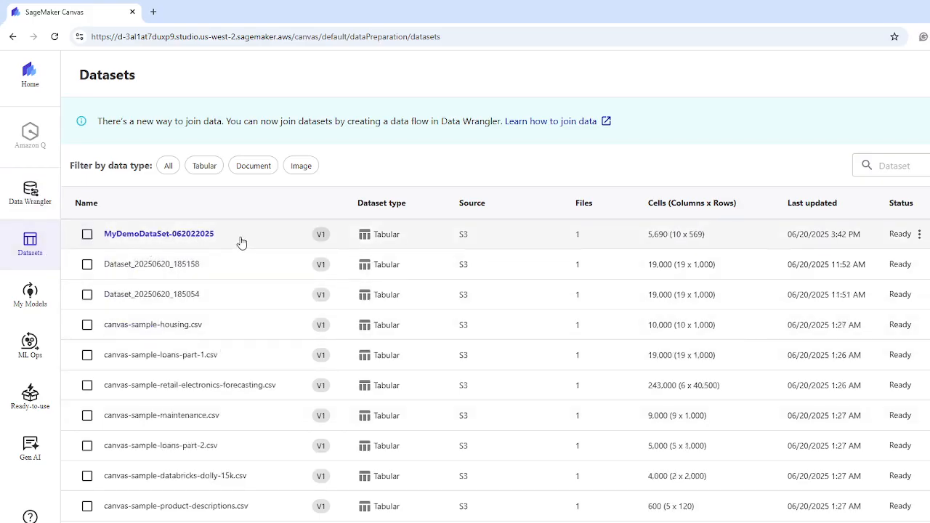
left_click(177, 235)
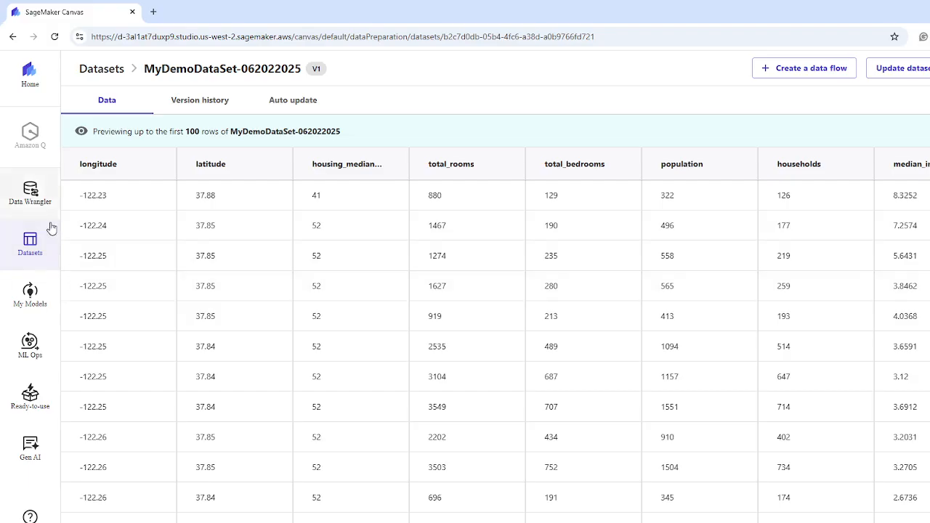
left_click(32, 194)
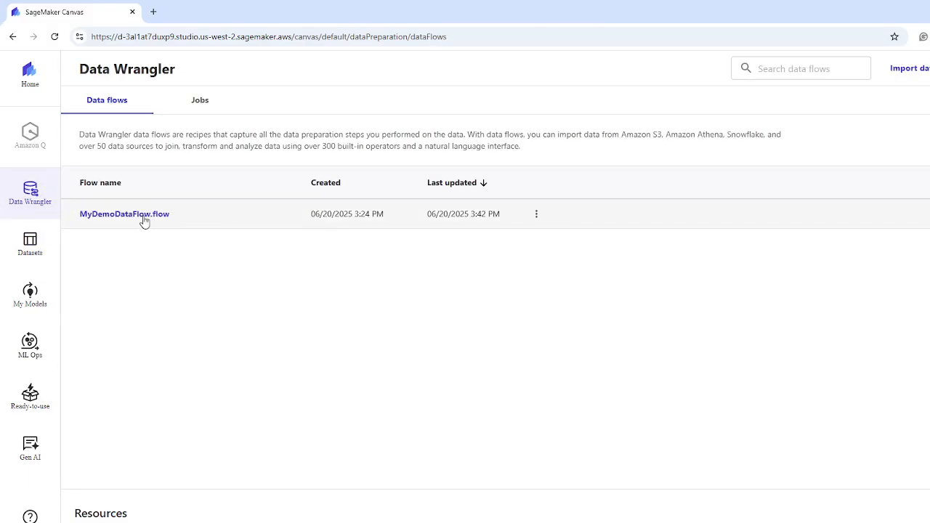
left_click(144, 218)
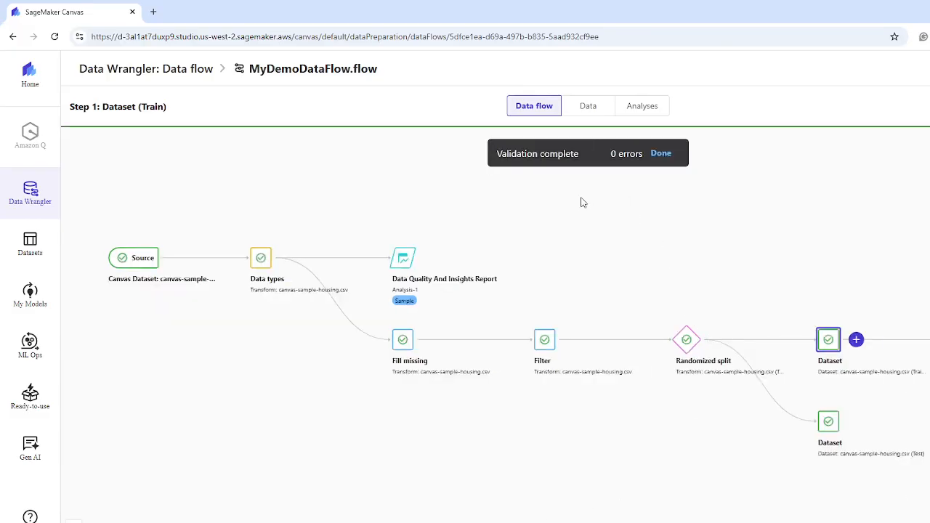
Examine the data and analyses views of the Train dataset node, and return to the data flow graph.
left_click(588, 107)
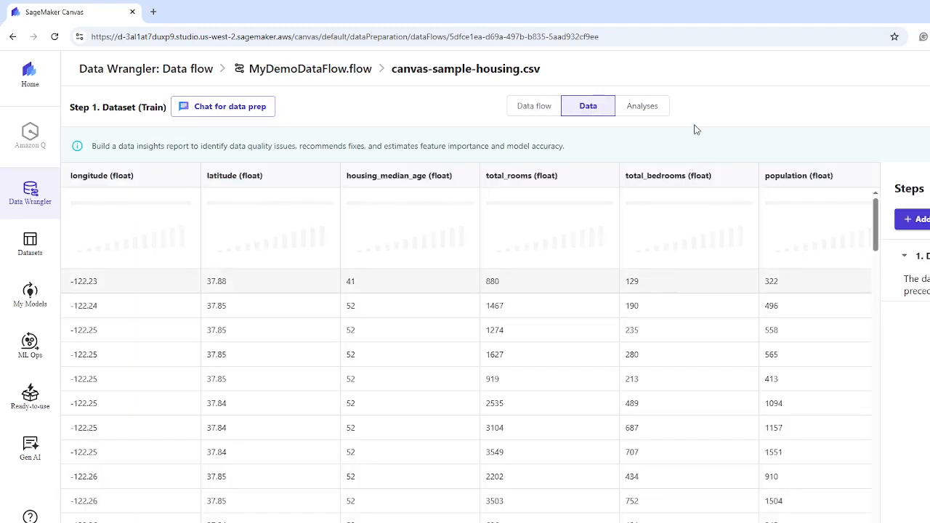
left_click(642, 110)
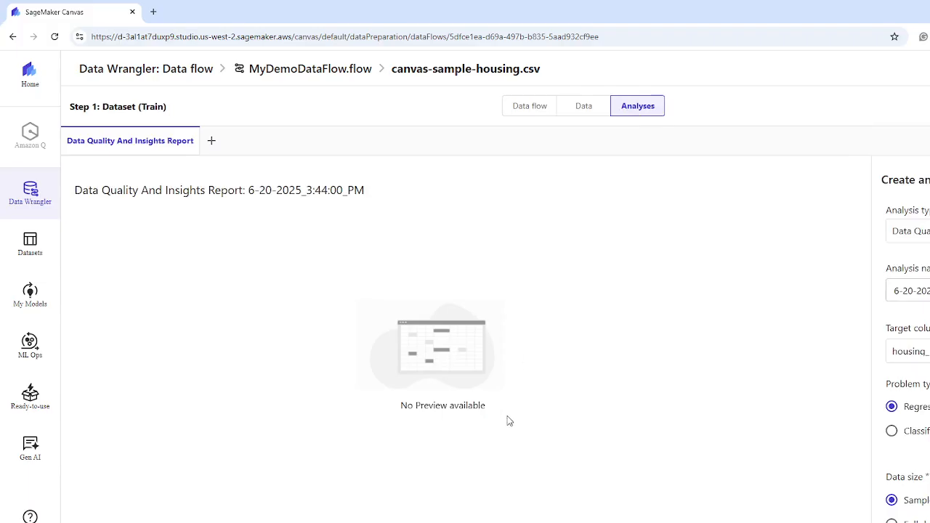
scroll(539, 365, "down", 1)
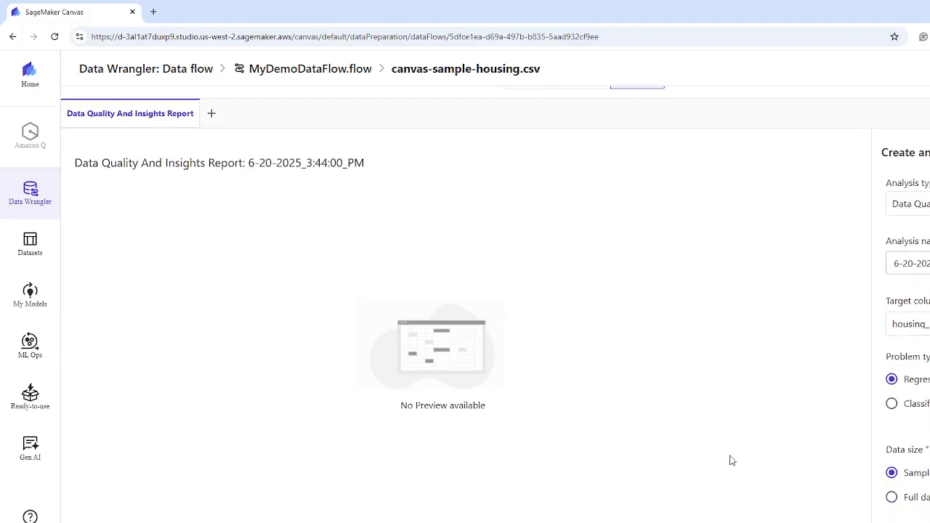
scroll(521, 218, "up", 1)
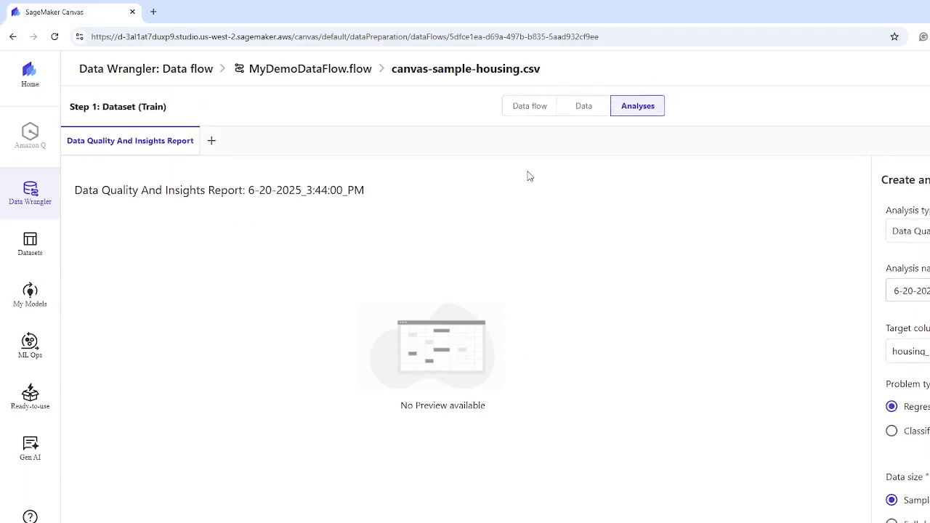
left_click(532, 111)
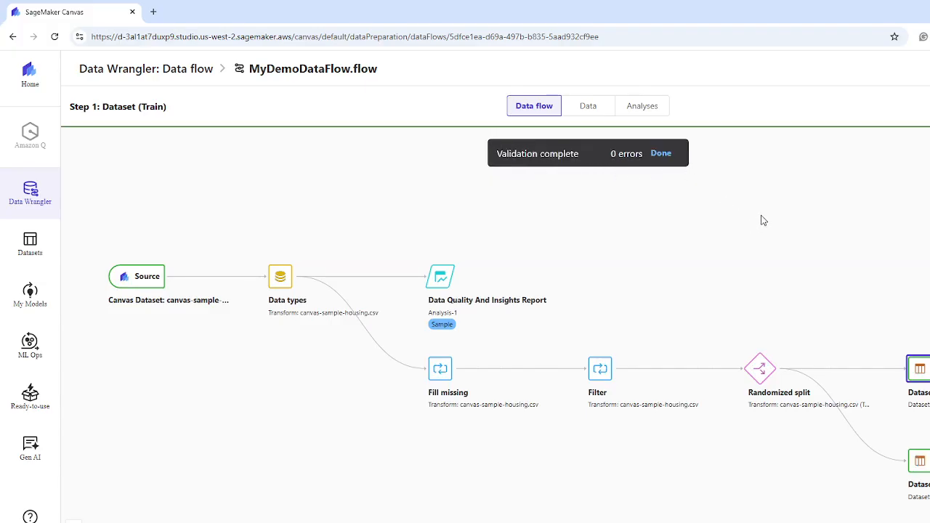
left_click(590, 109)
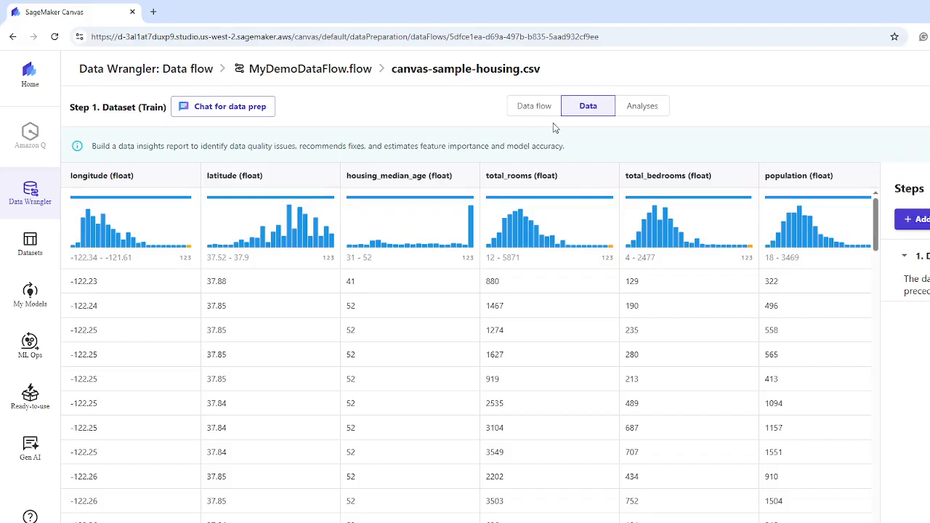
left_click(539, 108)
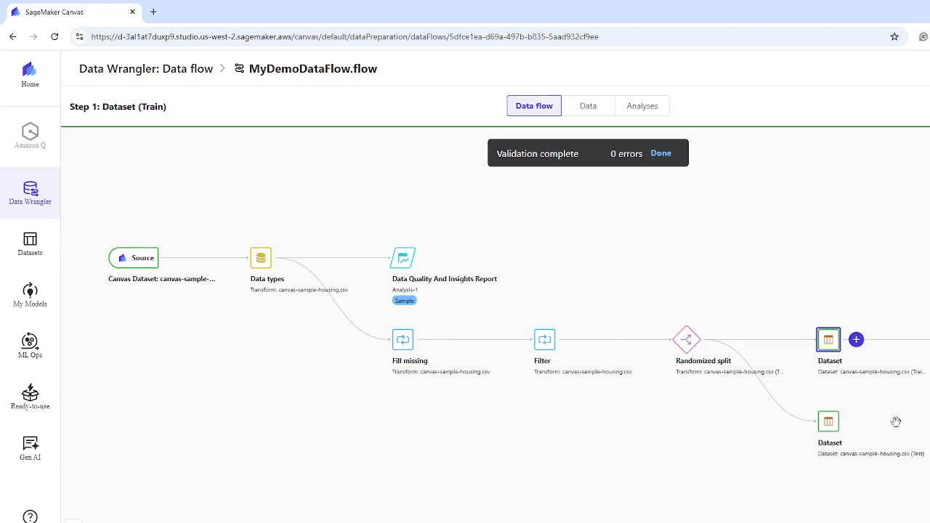
Inspect the Test dataset node, reselect the Train dataset node and view its data.
mouse_move(827, 436)
left_click_drag(901, 291, 900, 289)
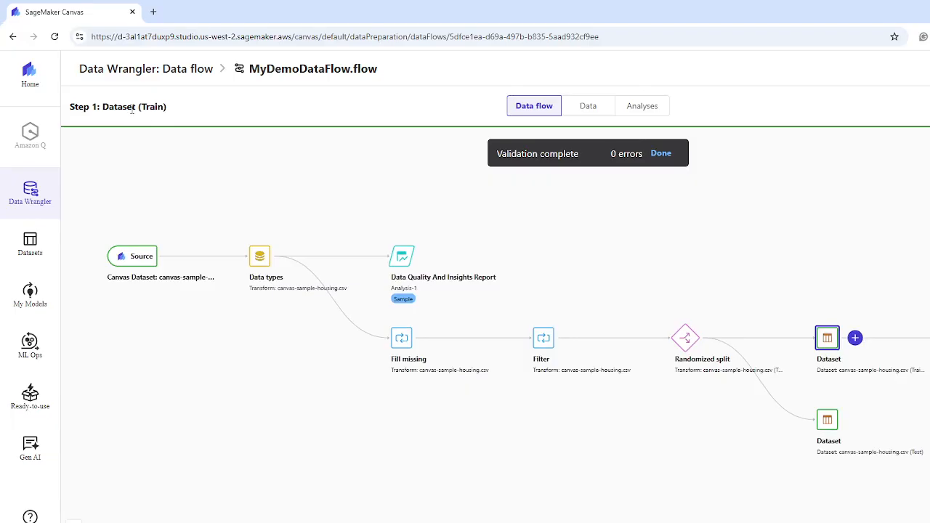
left_click(828, 422)
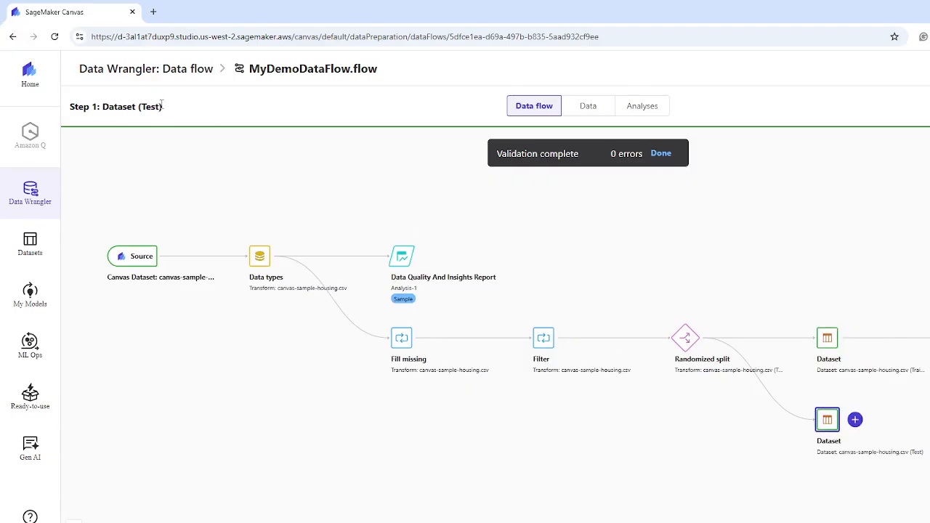
mouse_move(828, 341)
left_click(829, 340)
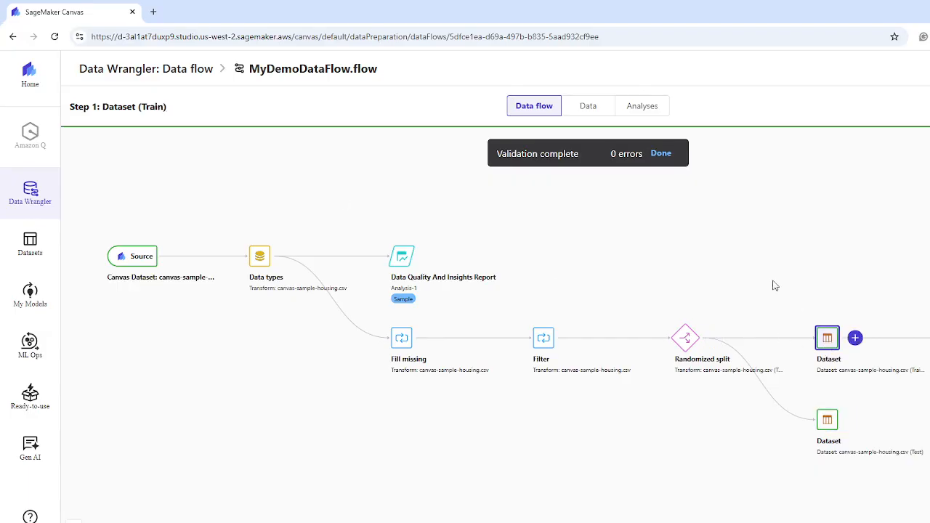
left_click(587, 107)
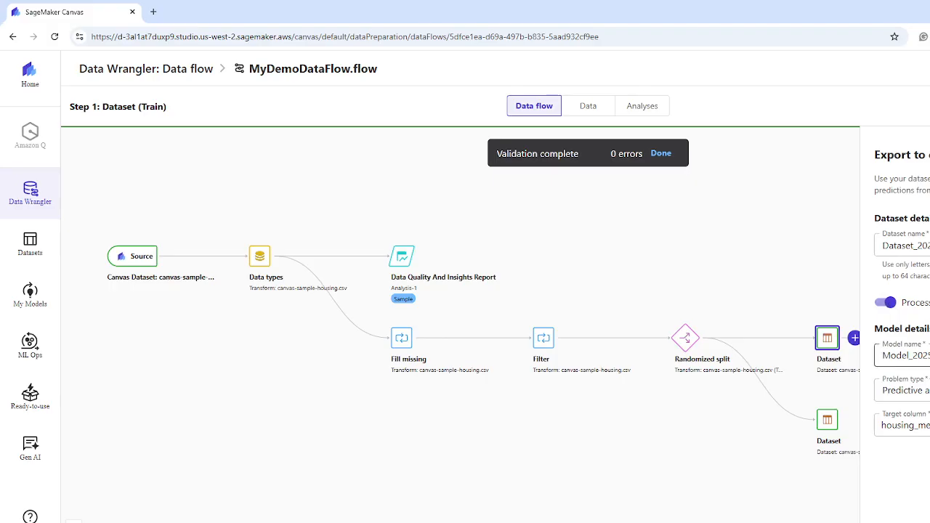
Replace the default model name with MyNeModel-06202025 in the model details of the Train dataset export.
left_click(905, 355)
left_click_drag(929, 356, 847, 345)
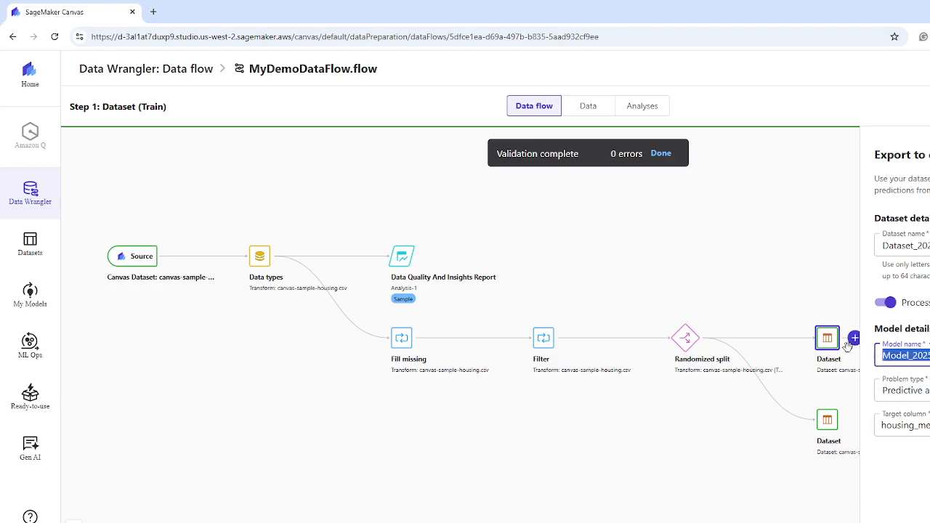
type("MyMode")
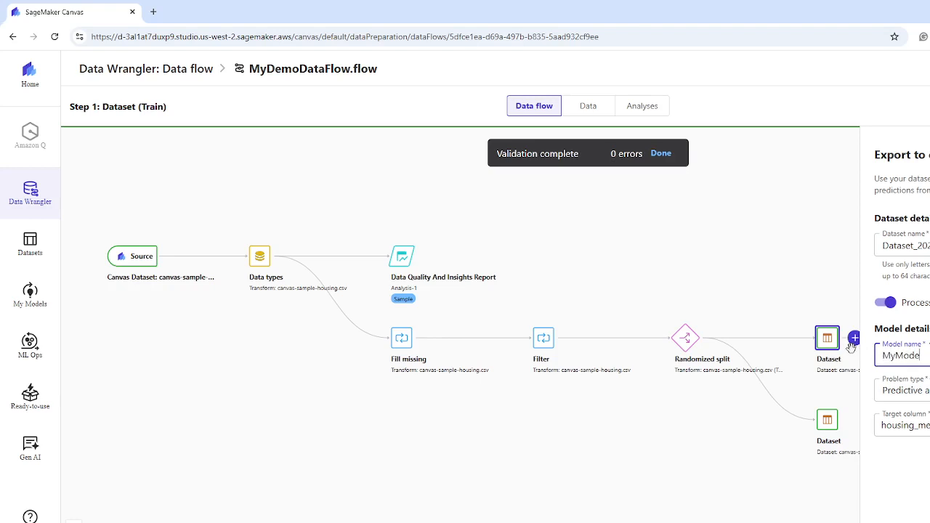
key("BackSpace")
key("BackSpace")
key("BackSpace")
key("BackSpace")
type("NeMode")
Keep Predictive analysis as the problem type and housing_median_age as the target column.
left_click(915, 390)
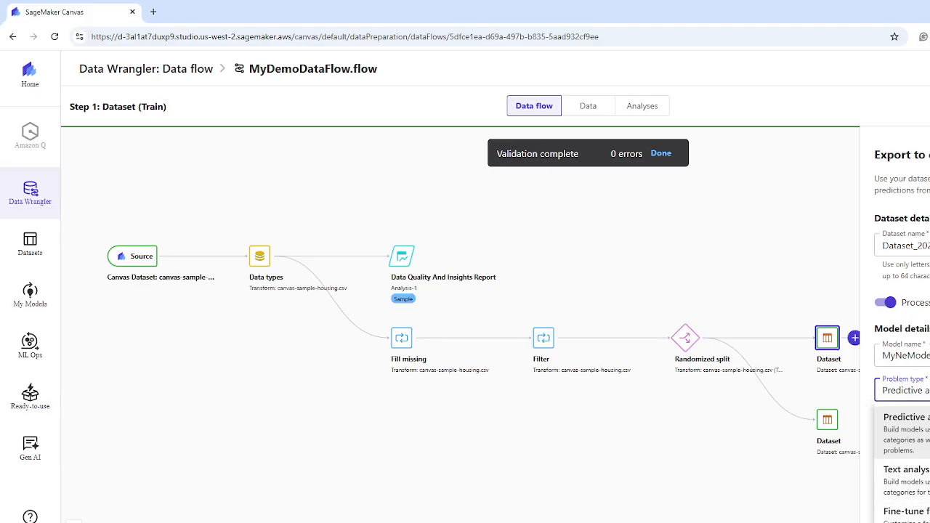
left_click(929, 431)
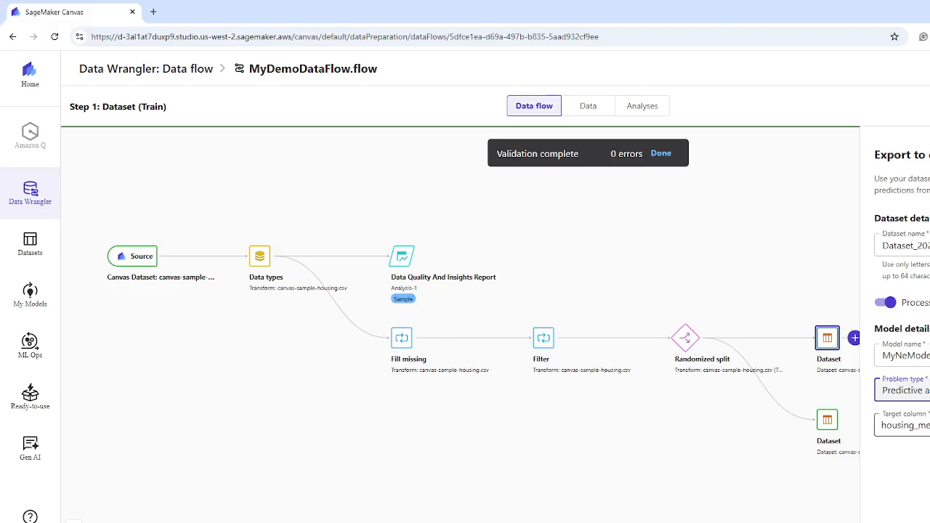
left_click(922, 425)
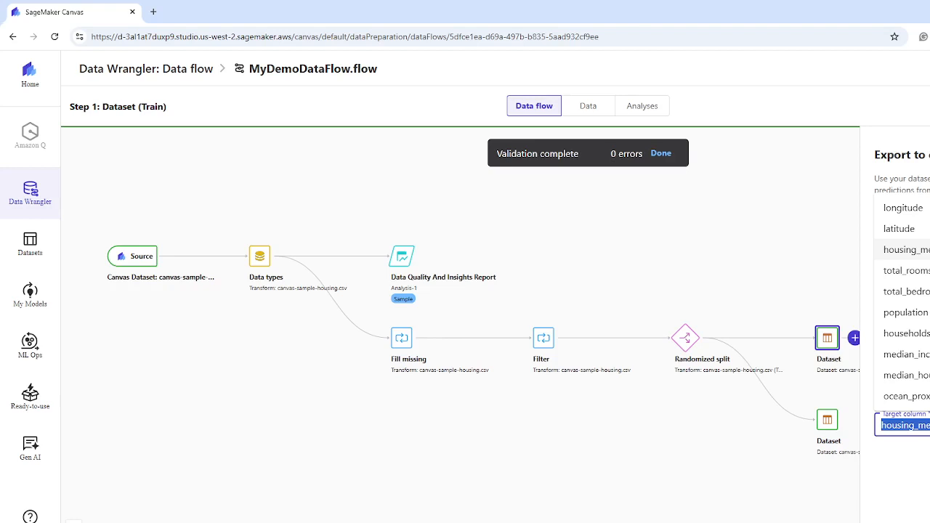
left_click(905, 508)
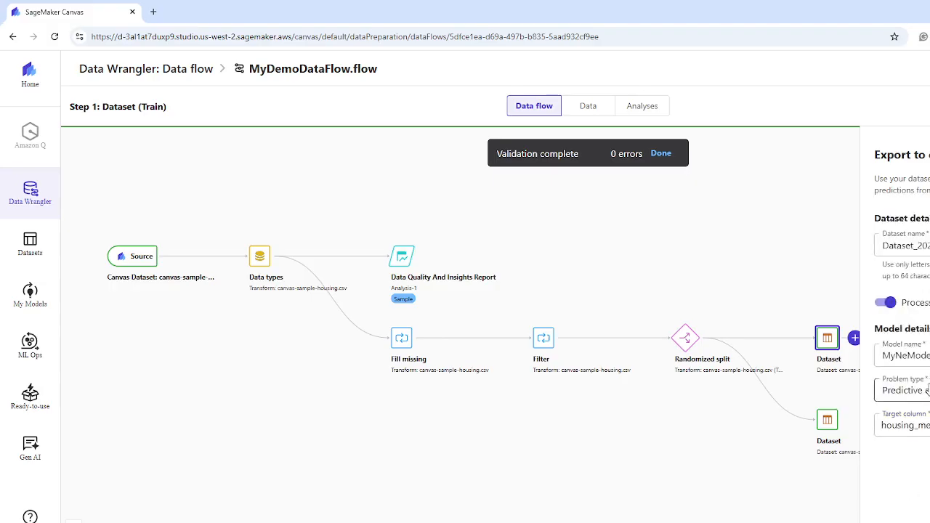
Correct the model name to MyNewModel-06202025, and export the Train dataset to create the model.
left_click(910, 355)
type("w")
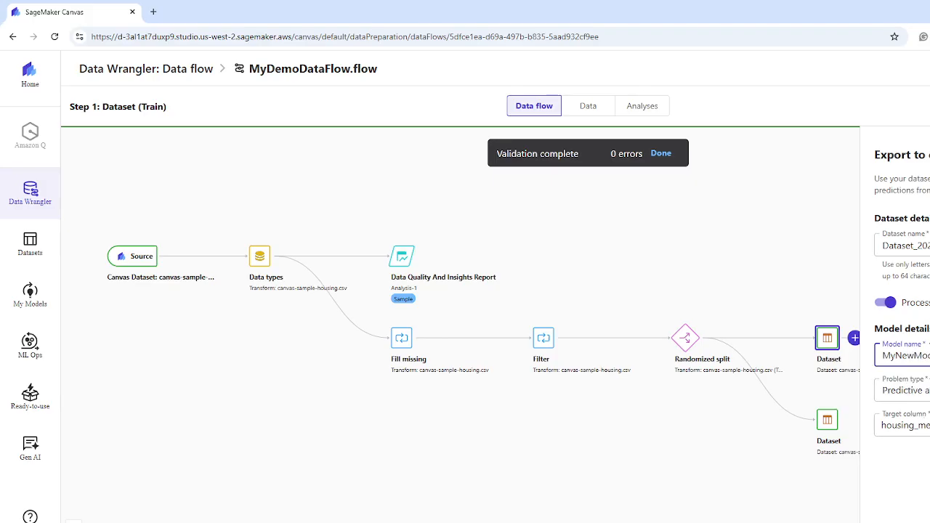
left_click(924, 468)
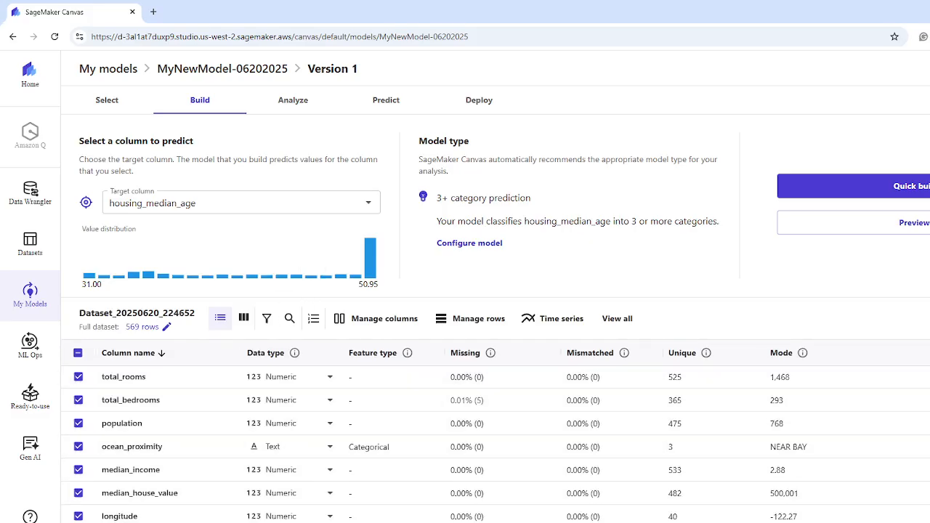
Preview the model for housing_median_age, and try to run a Quick build of it.
scroll(495, 443, "down", 1)
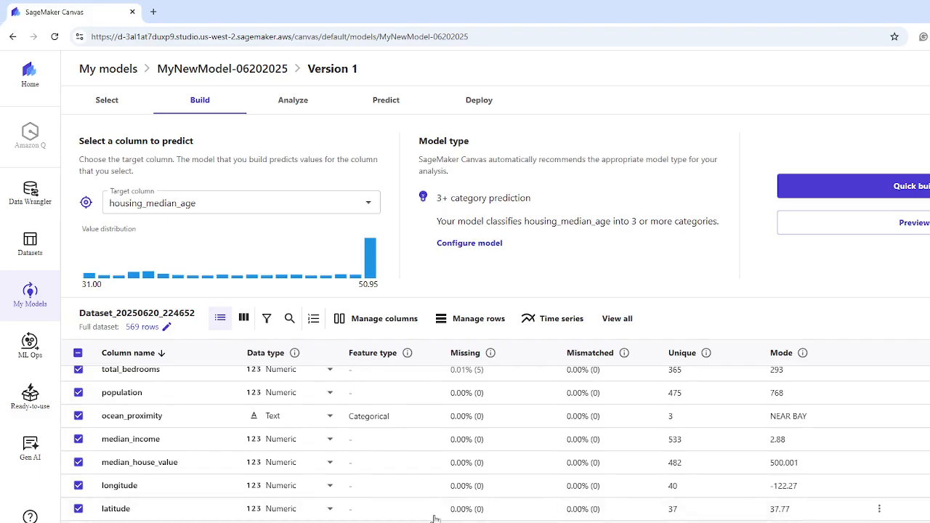
left_click(925, 230)
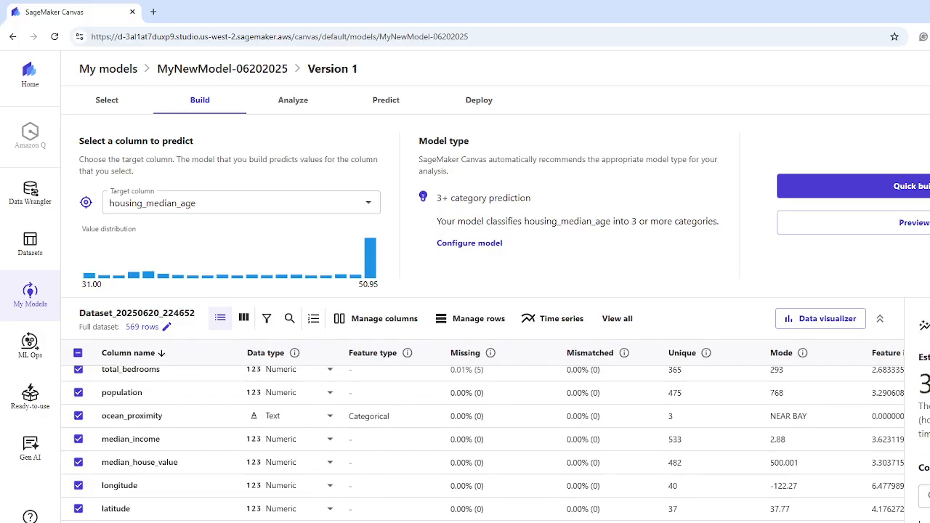
left_click(927, 186)
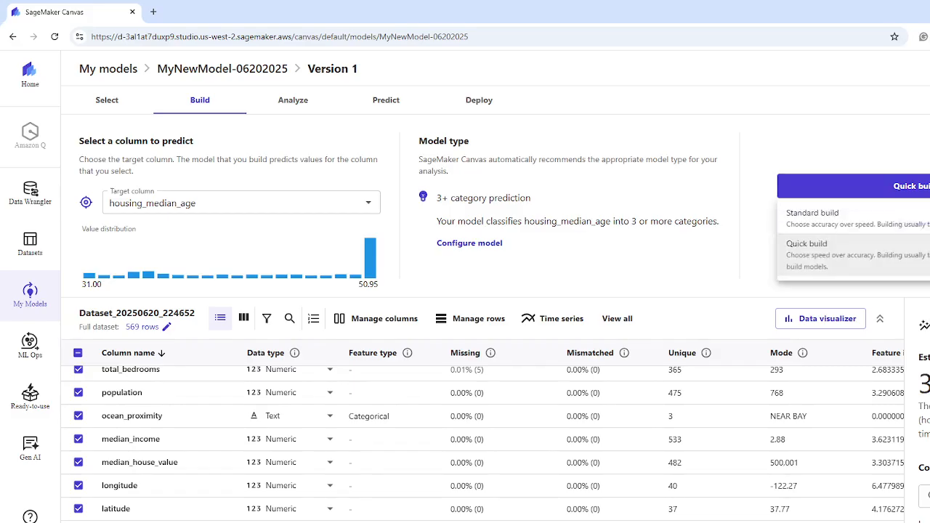
left_click(836, 251)
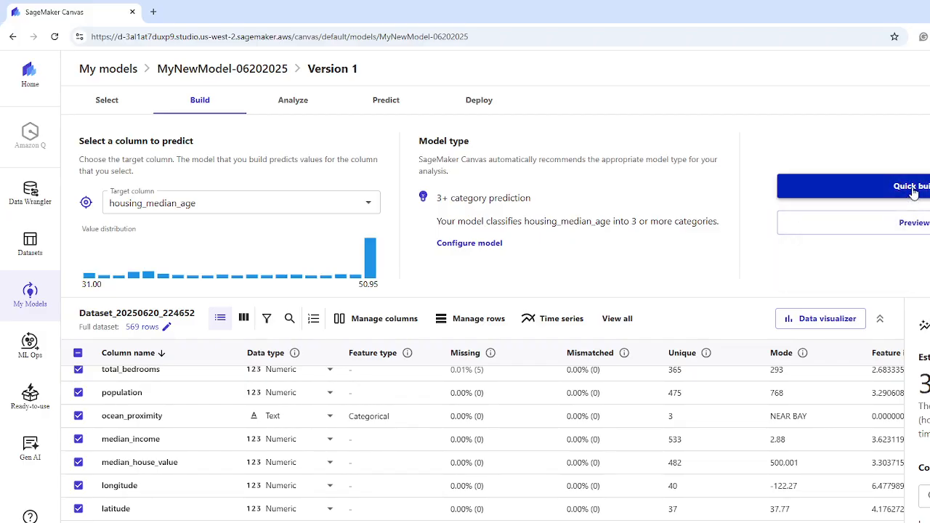
left_click(914, 187)
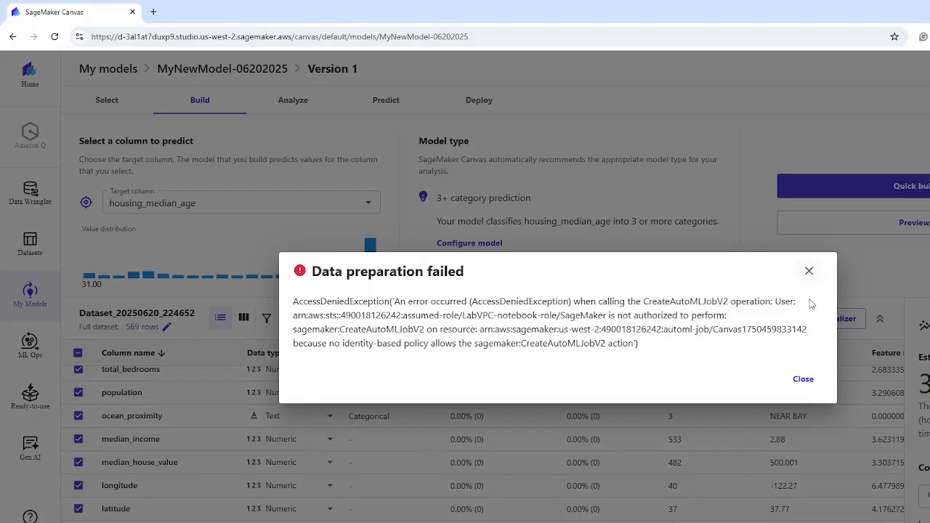
left_click(803, 379)
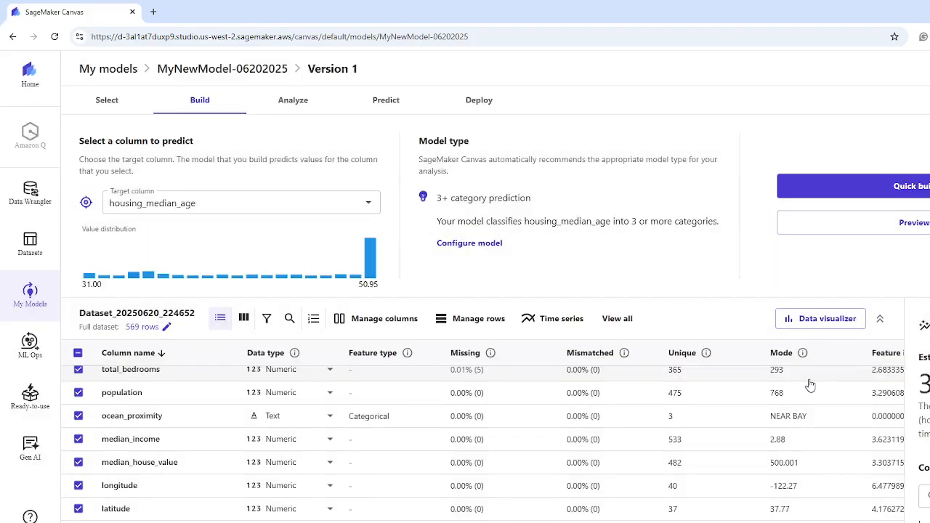
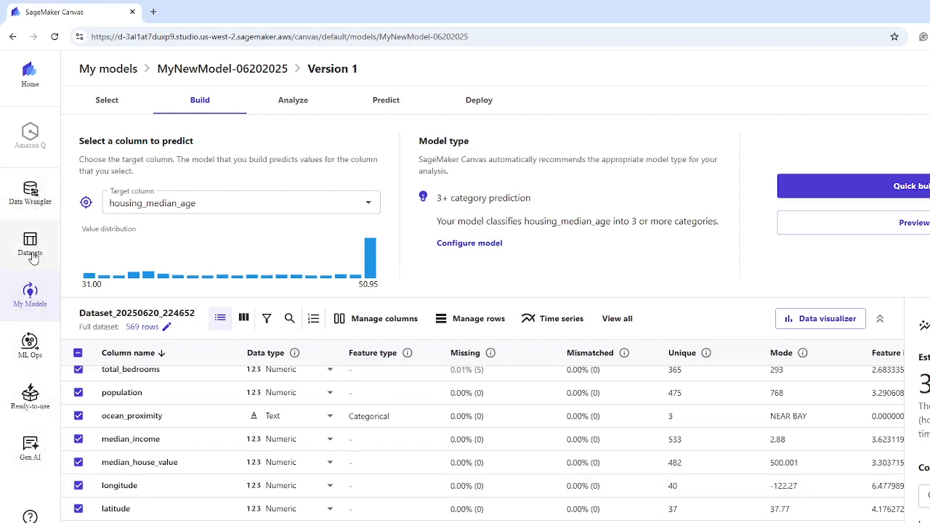
View the list of created models, and check the automation jobs and configurations in ML Ops.
left_click(31, 294)
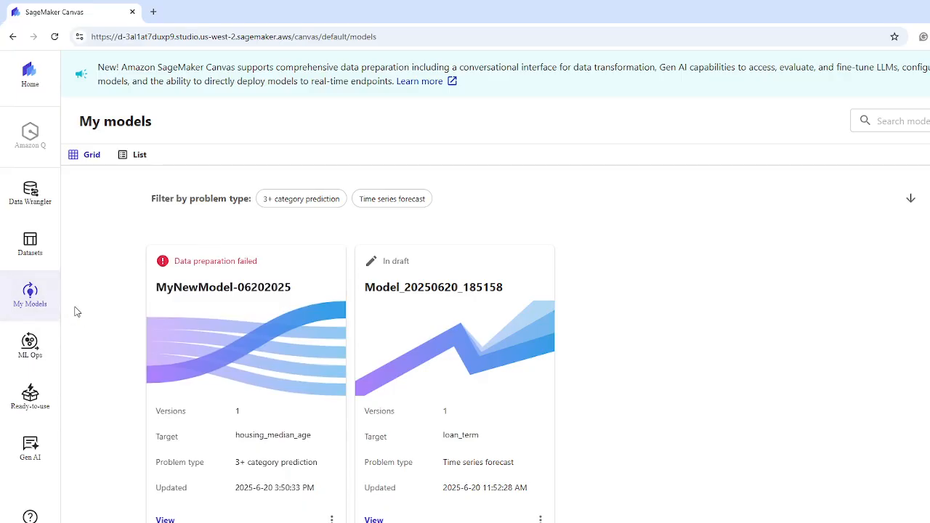
left_click(33, 348)
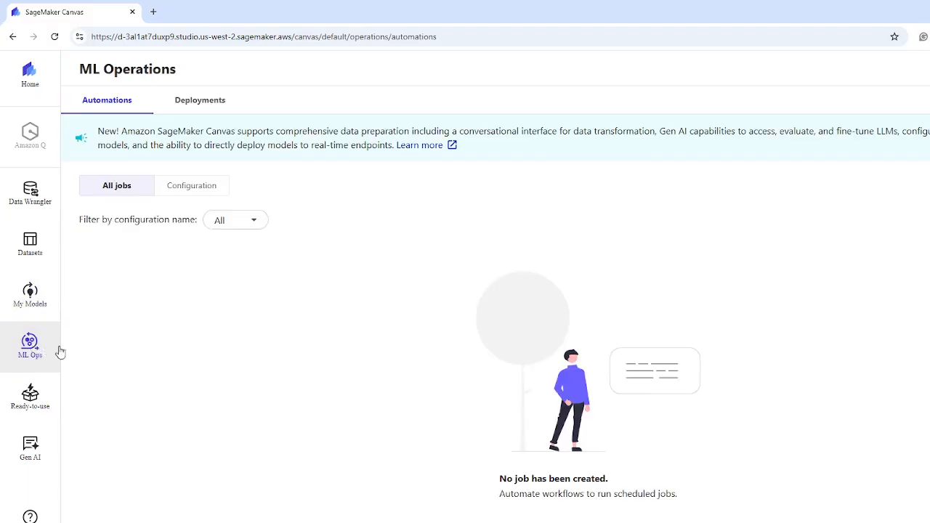
left_click(197, 191)
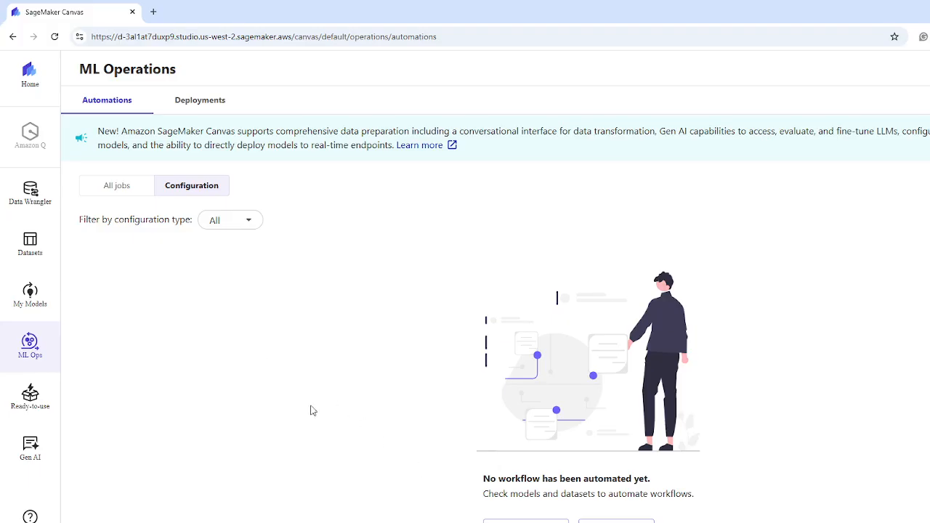
left_click(122, 188)
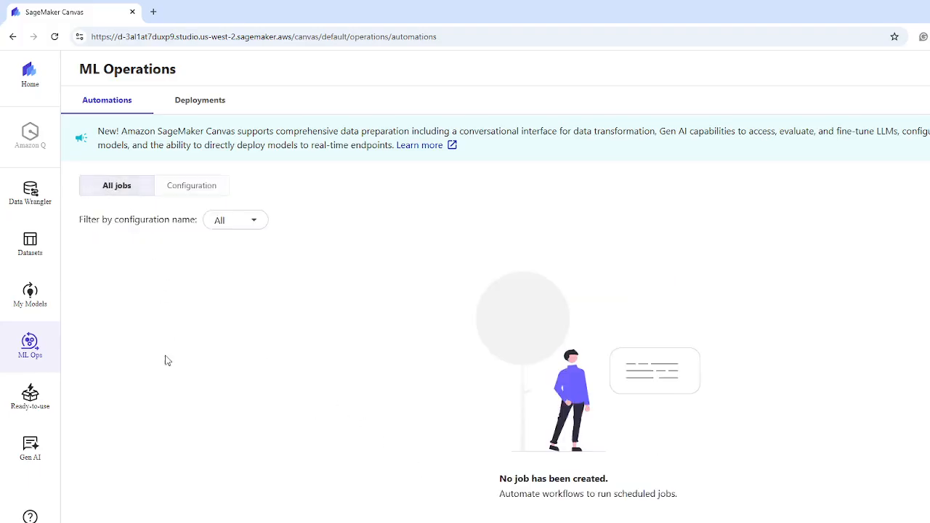
Look through the catalogue of ready-to-use models down to Document analysis.
left_click(32, 400)
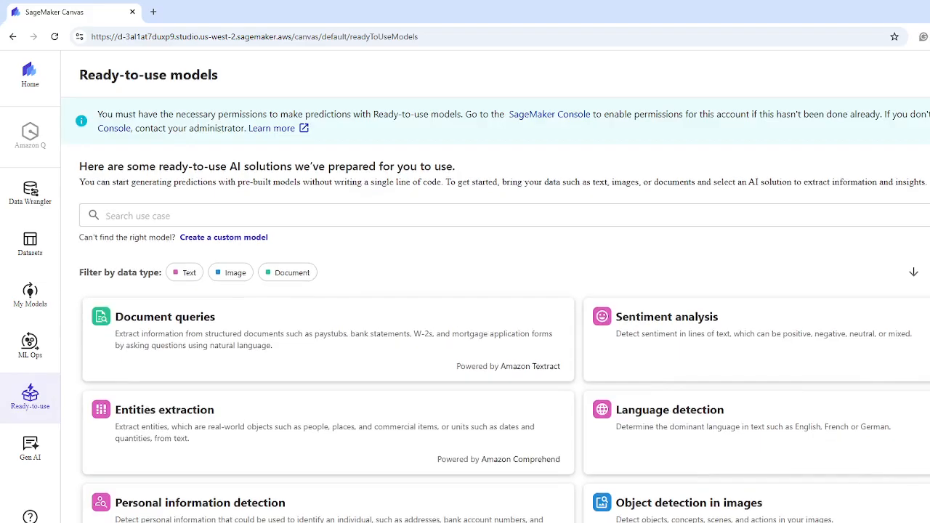
scroll(494, 334, "down", 1)
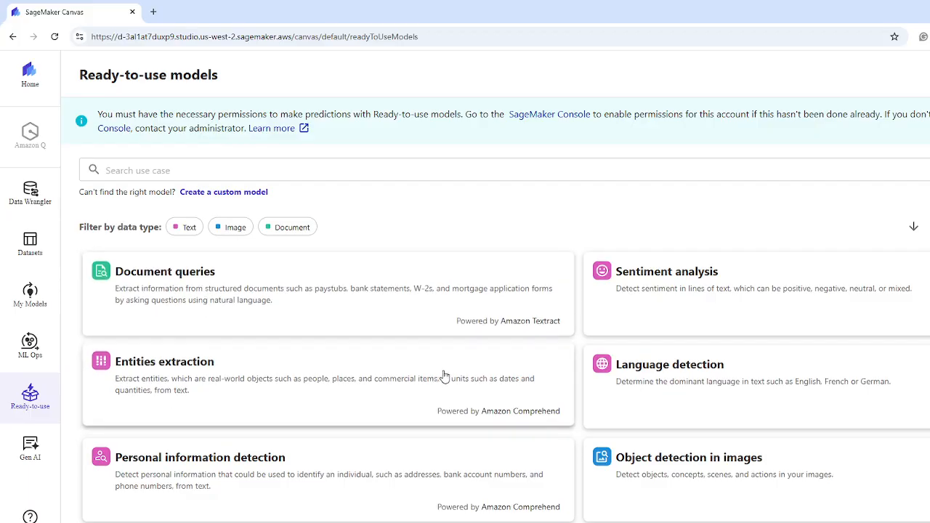
scroll(444, 376, "down", 1)
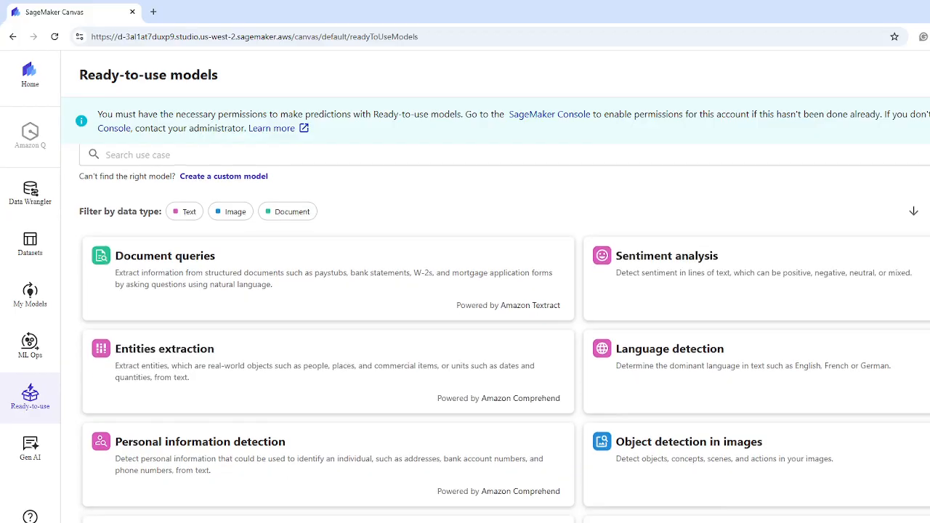
scroll(445, 376, "down", 1)
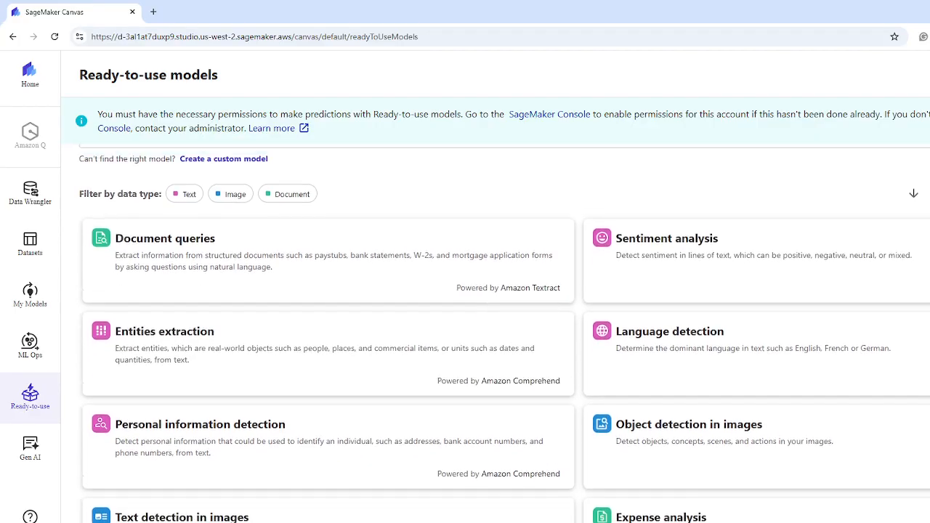
scroll(445, 375, "down", 1)
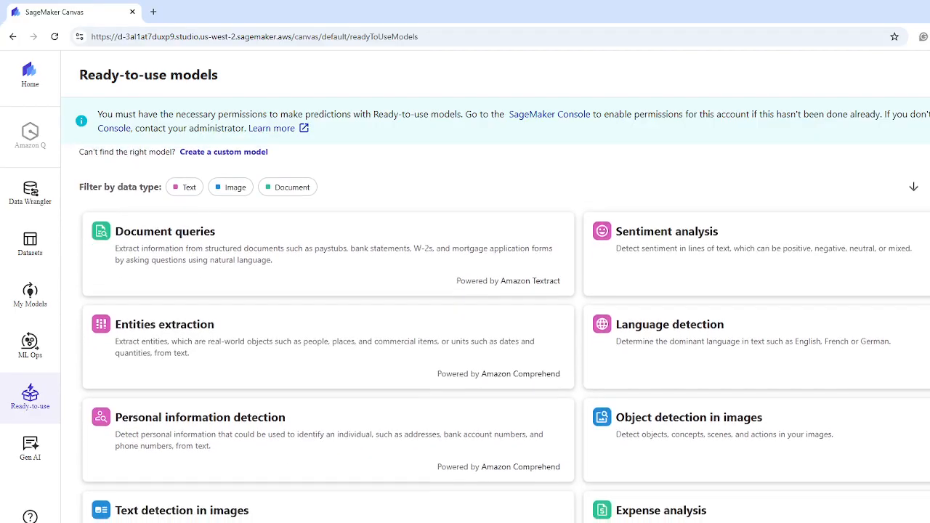
scroll(504, 333, "down", 1)
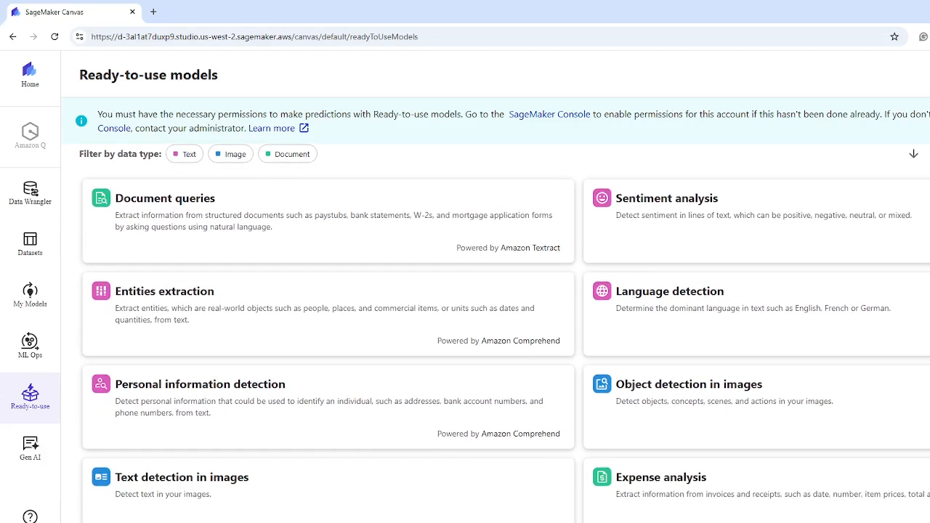
scroll(504, 333, "down", 2)
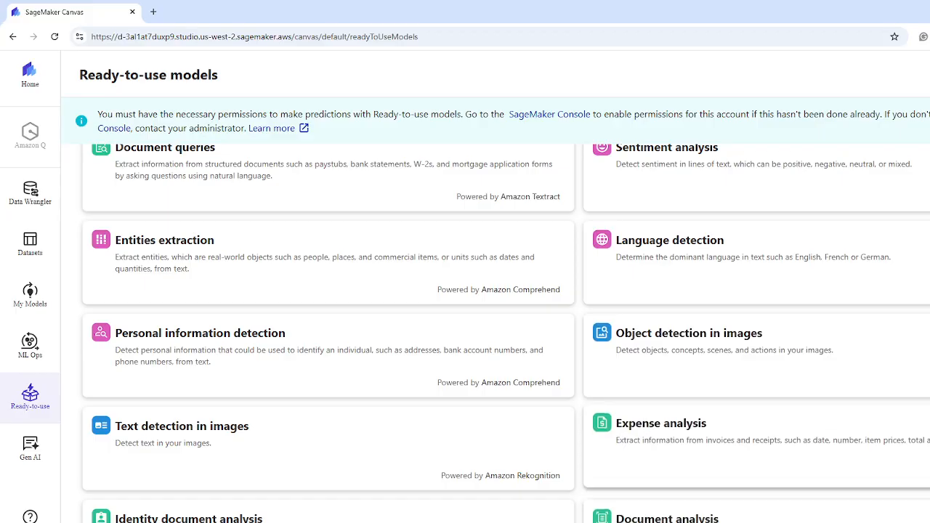
scroll(385, 518, "down", 1)
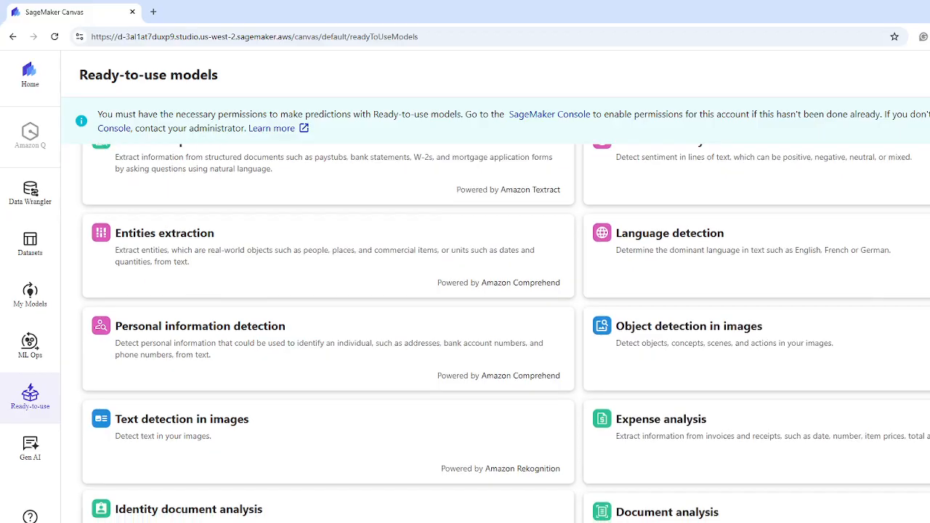
Open the Document analysis model and examine the raw text extracted from the sample Paystub.jpg.
left_click(692, 515)
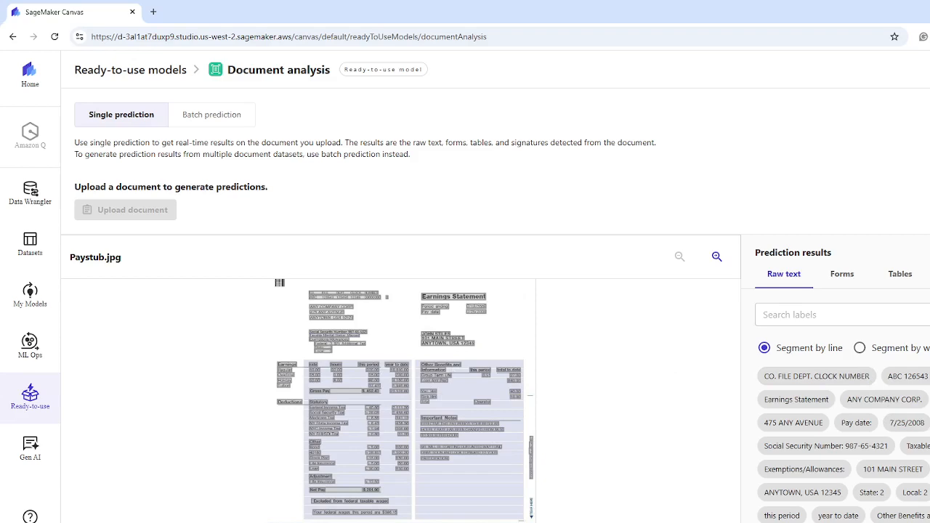
scroll(495, 306, "down", 1)
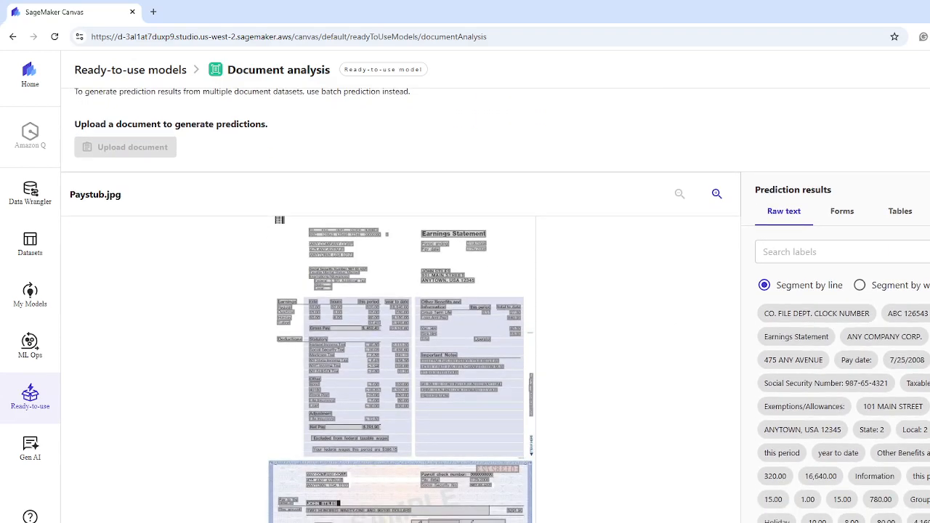
scroll(843, 412, "down", 10)
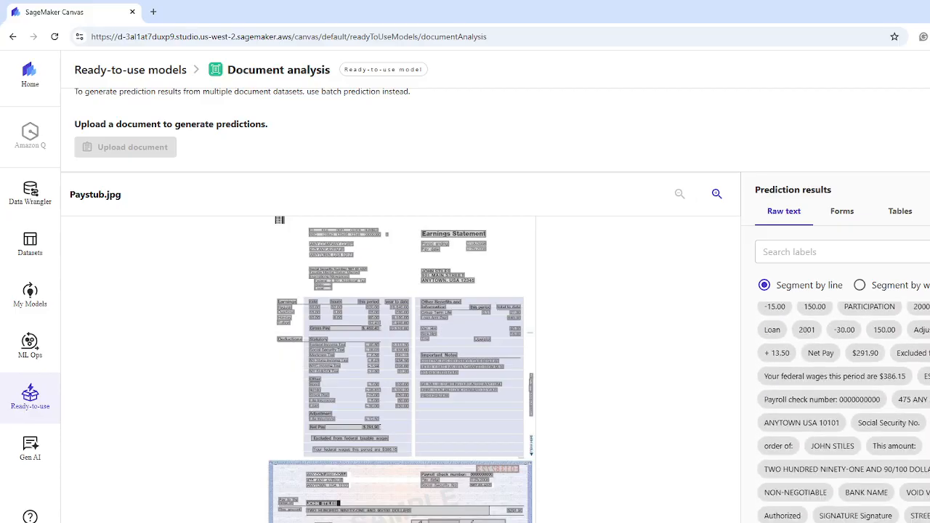
scroll(843, 412, "up", 10)
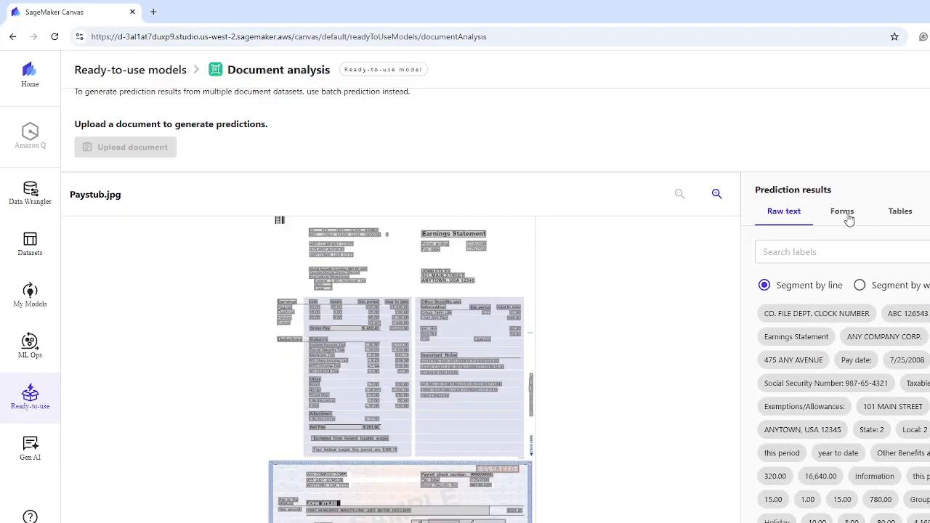
Examine the form fields and their confidence levels in the prediction results for Paystub.jpg.
left_click(869, 235)
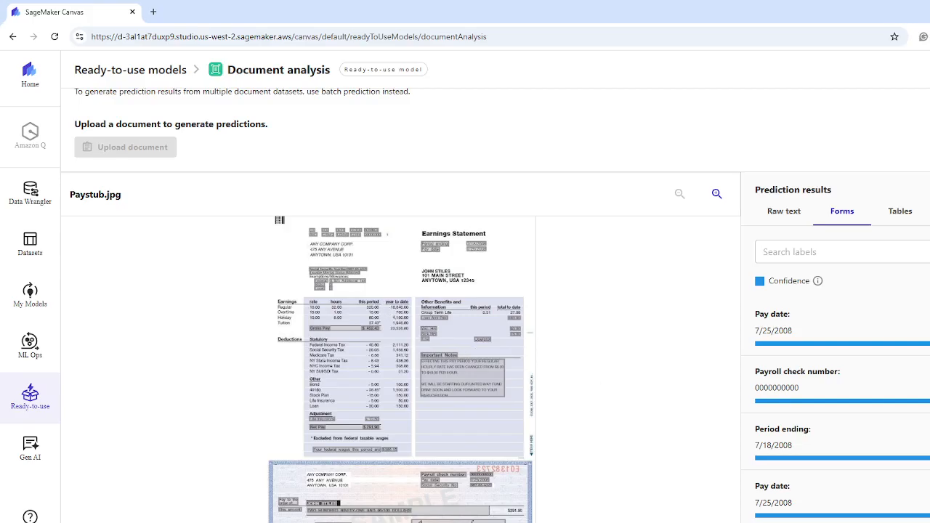
scroll(836, 414, "down", 2)
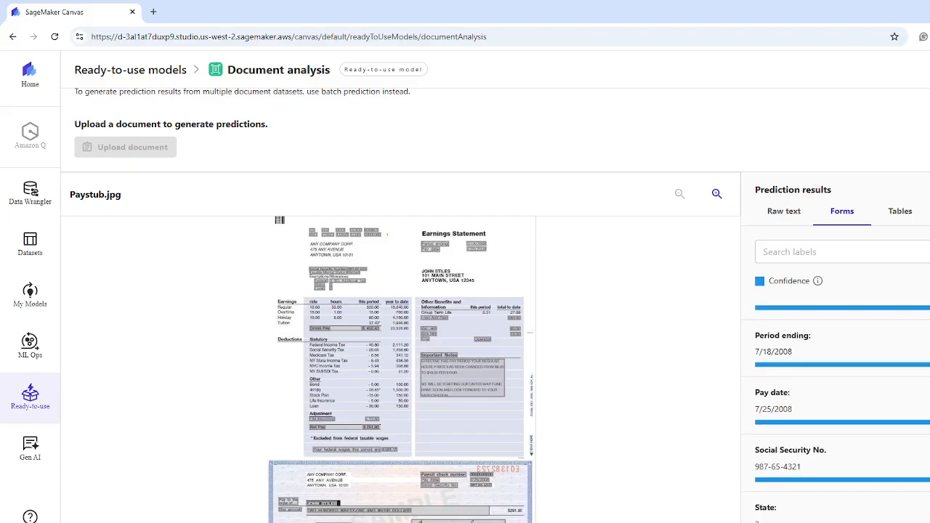
scroll(836, 414, "up", 2)
scroll(836, 399, "down", 6)
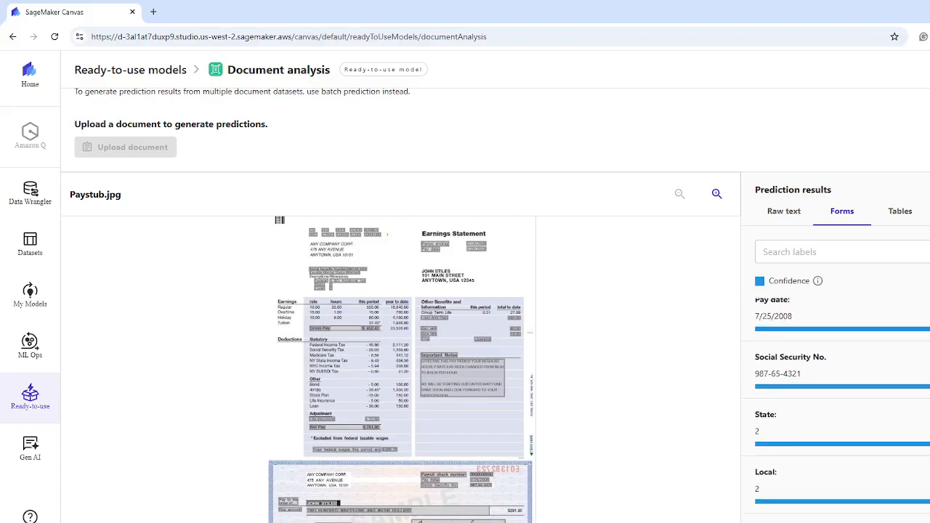
scroll(835, 399, "down", 10)
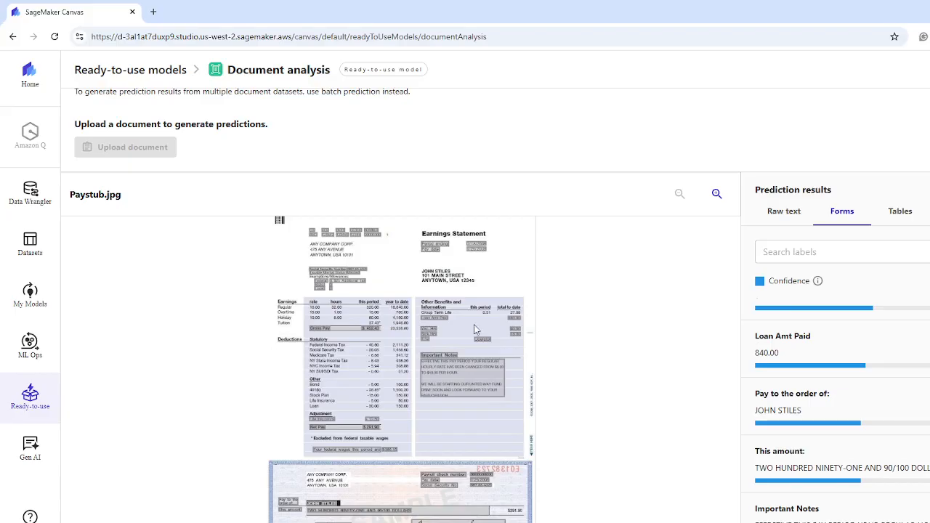
Check the tables and signatures detected in Paystub.jpg, and return to its form and raw text results.
scroll(836, 400, "up", 2)
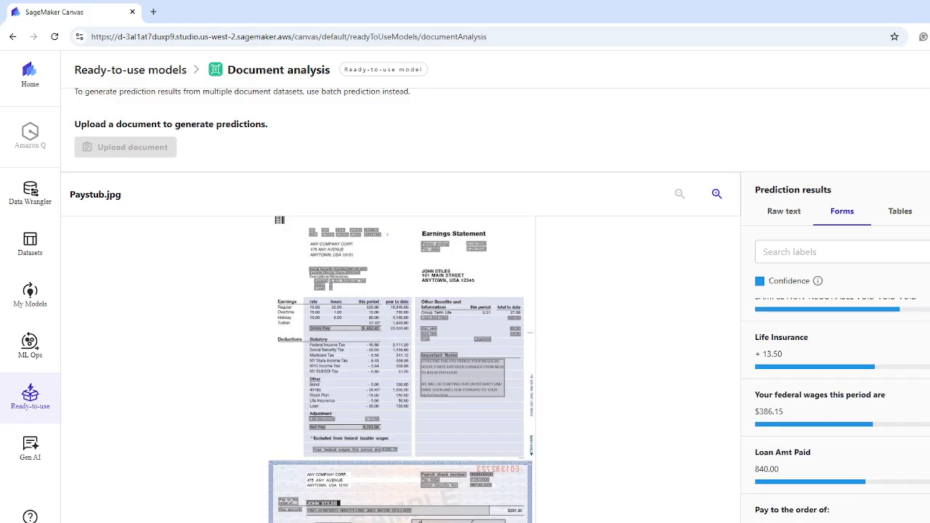
left_click(901, 212)
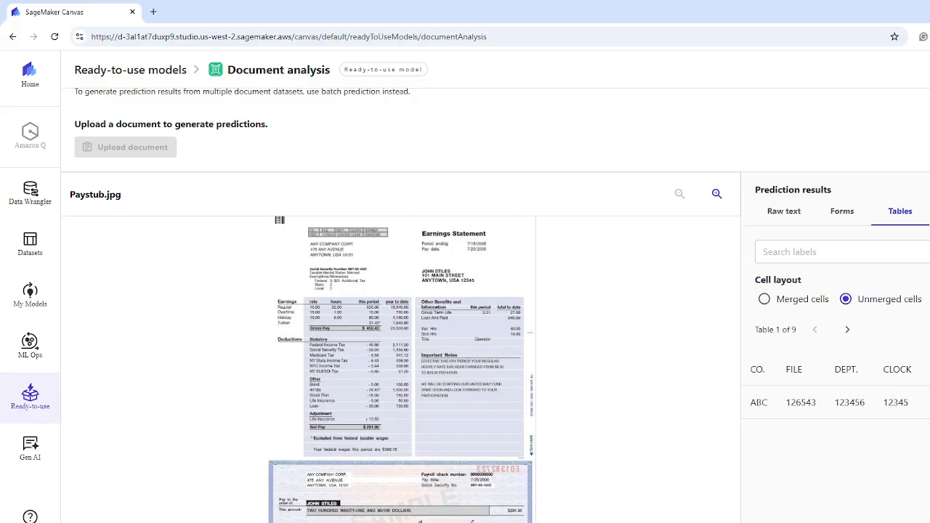
left_click(929, 212)
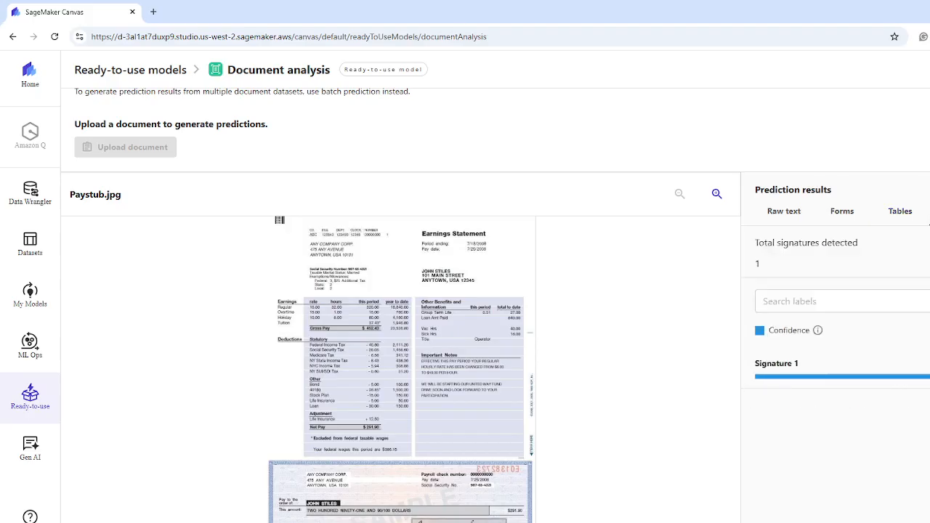
left_click(842, 217)
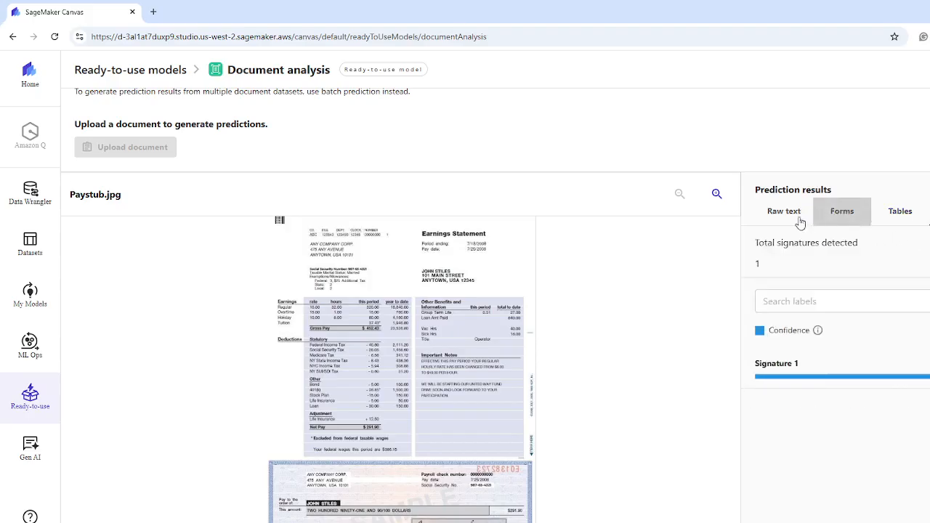
left_click(789, 216)
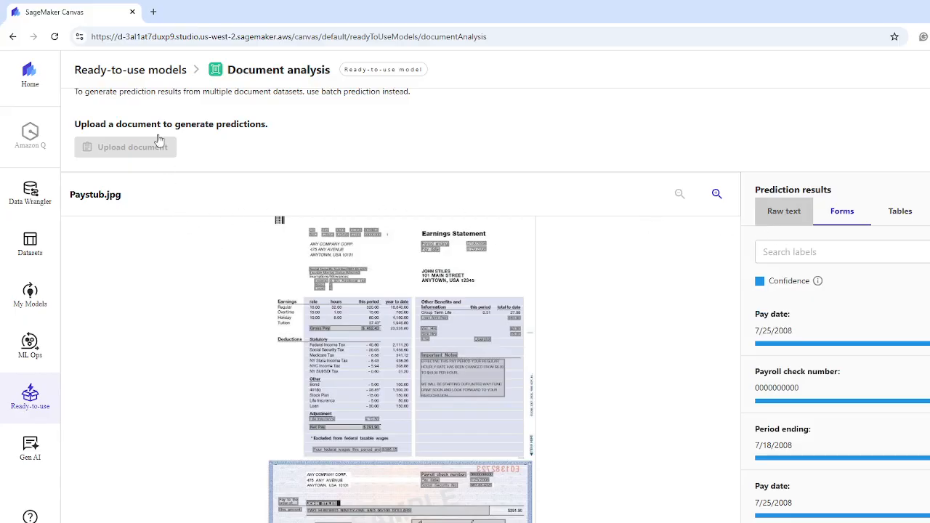
Return to the ready-to-use models catalogue, browse the available models and open Object detection in images.
left_click(154, 70)
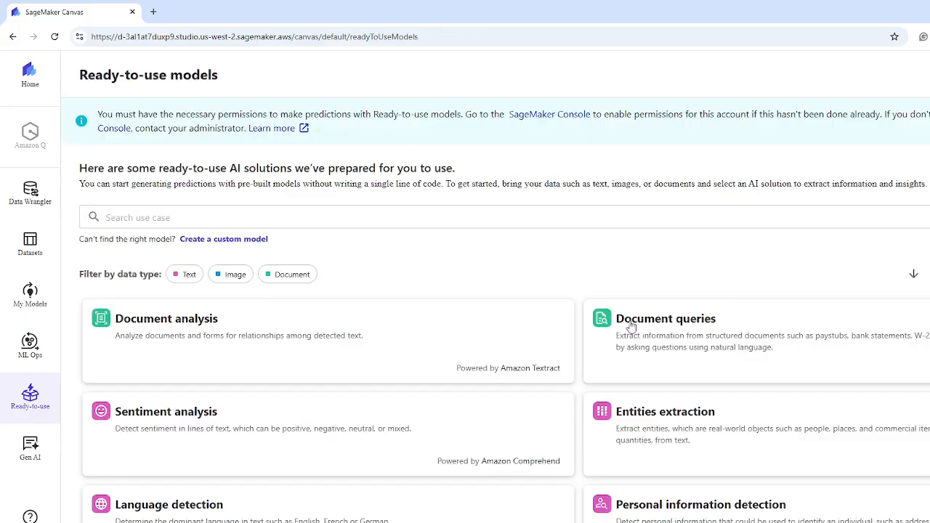
scroll(681, 342, "down", 2)
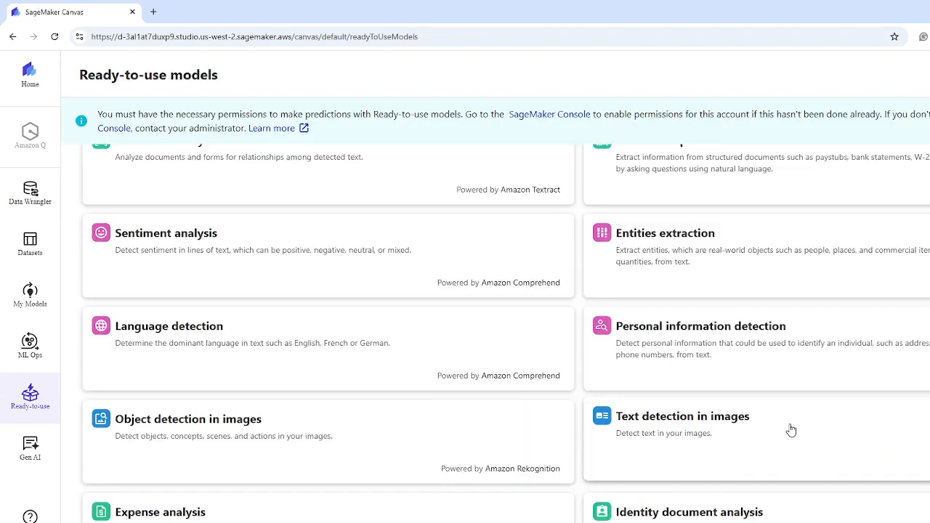
scroll(783, 403, "up", 1)
scroll(783, 403, "up", 1)
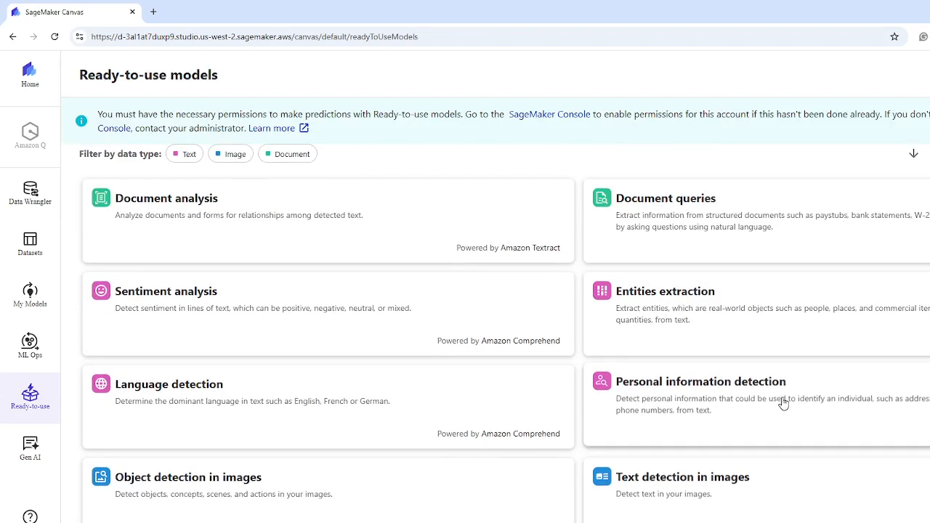
scroll(770, 403, "up", 1)
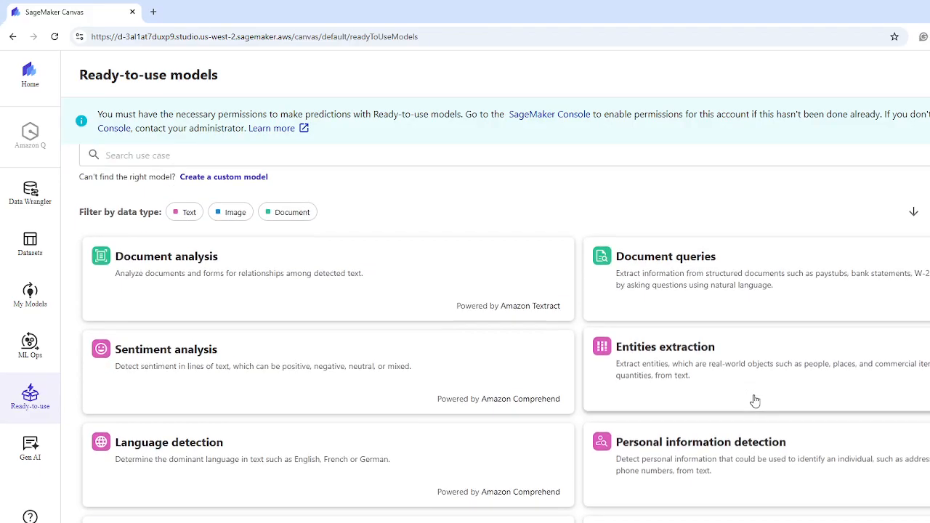
scroll(487, 409, "down", 2)
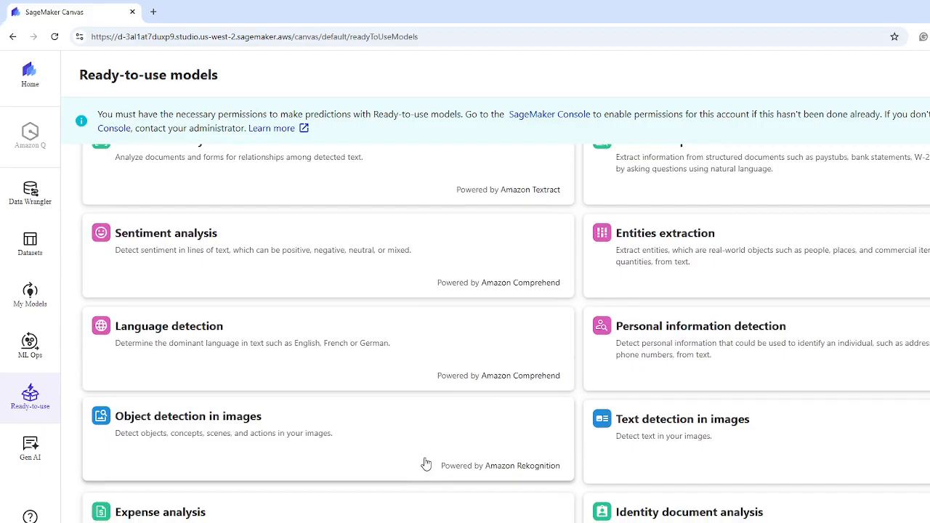
left_click(238, 423)
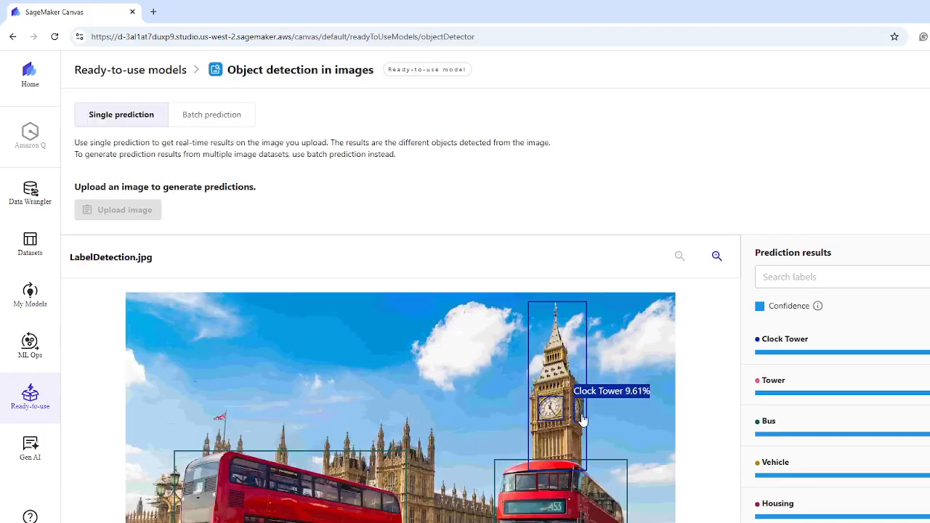
Highlight the Bus and Clock Tower detections in the sample image LabelDetection.jpg to see their confidence values.
scroll(582, 418, "down", 1)
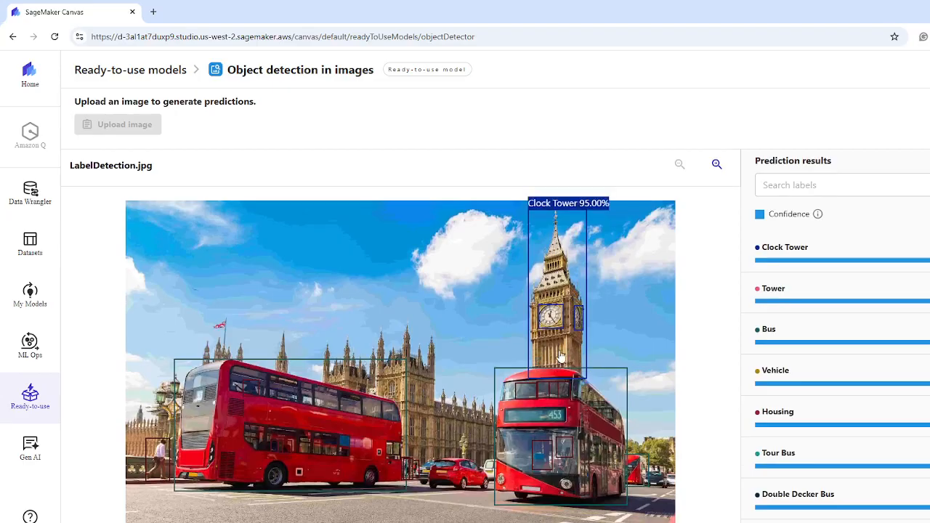
left_click(566, 431)
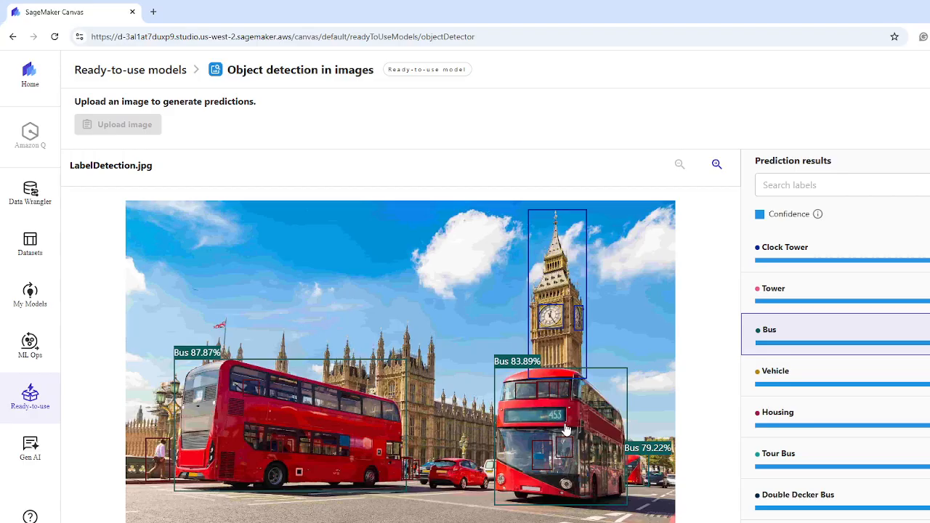
left_click(554, 317)
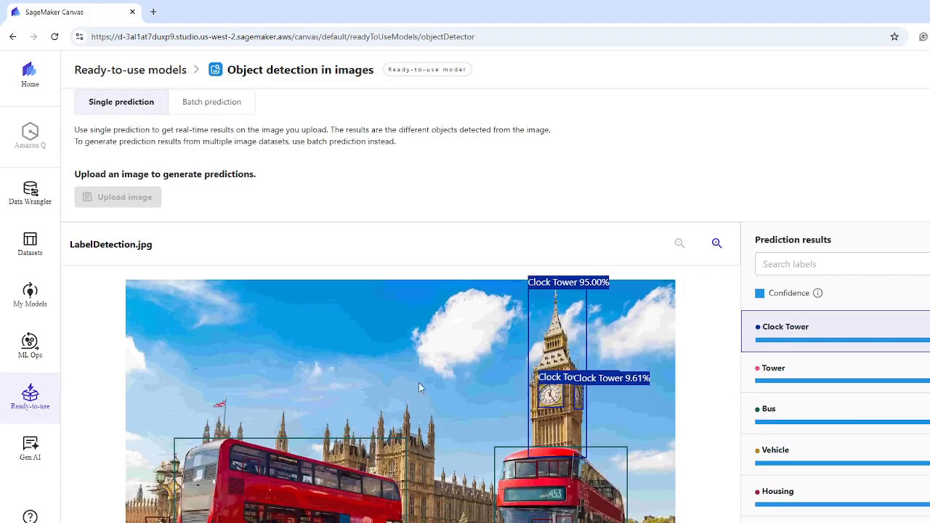
left_click(284, 485)
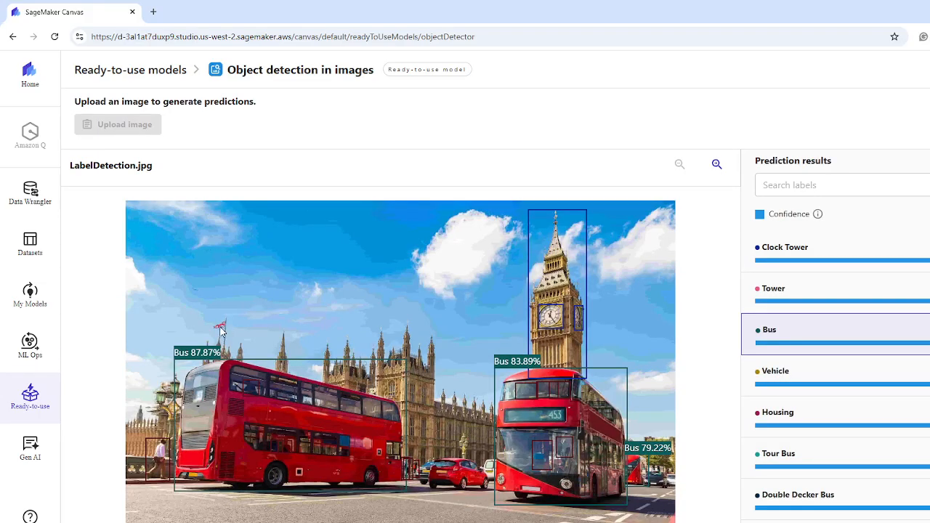
Examine the Person and City labels in the prediction results, and compare them with the Bus and Clock Tower detections.
mouse_move(161, 456)
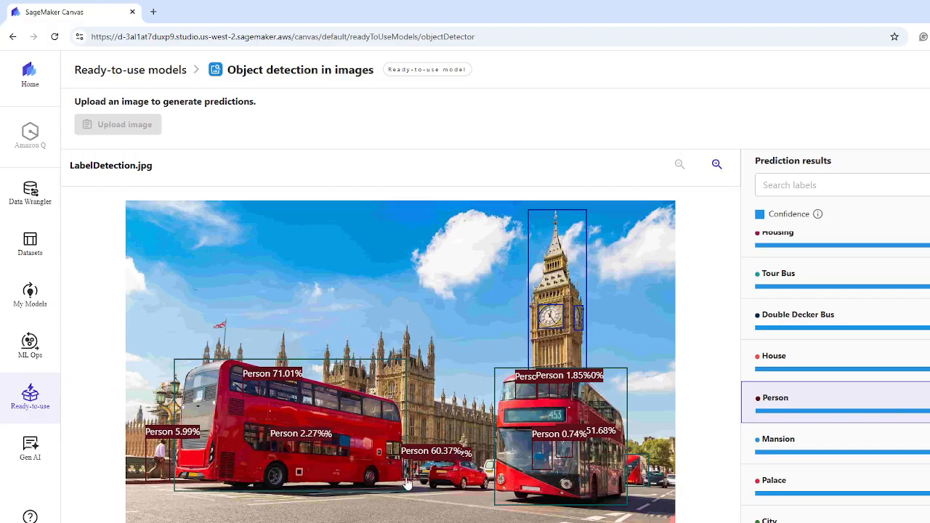
mouse_move(535, 481)
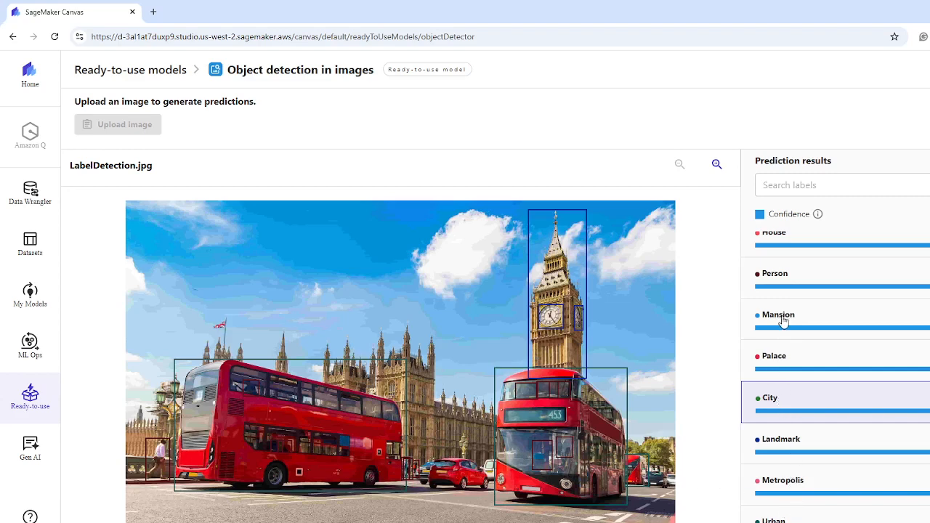
scroll(783, 322, "up", 2)
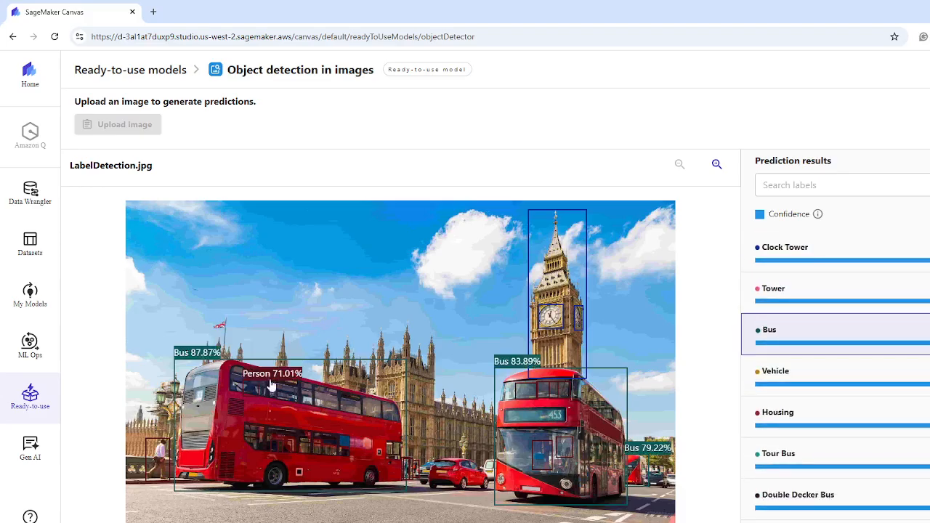
scroll(556, 320, "up", 2)
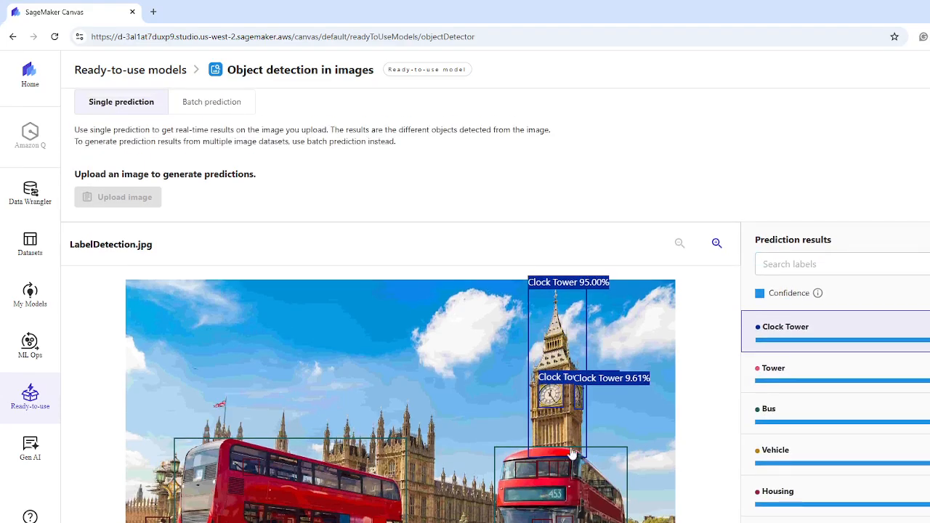
scroll(556, 472, "down", 2)
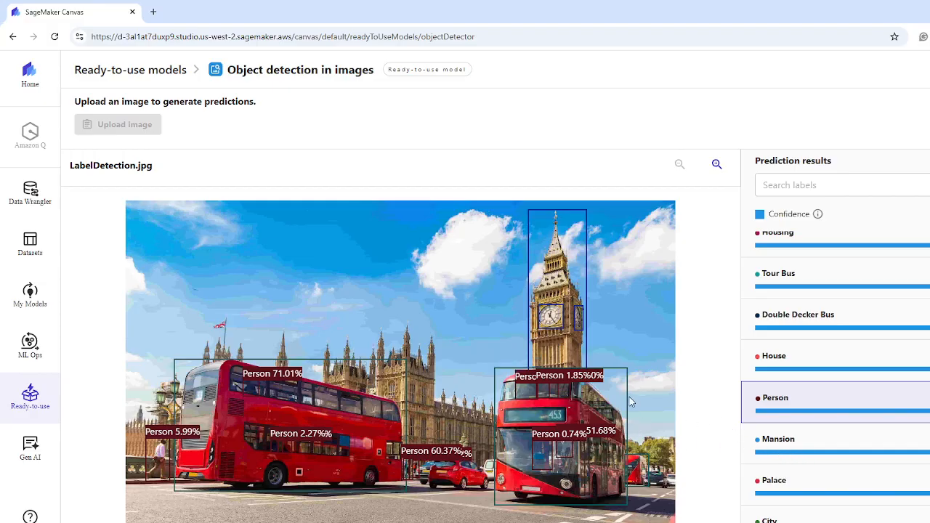
Leave the object detection model for the ready-to-use models catalogue and open the Gen AI section.
left_click(163, 75)
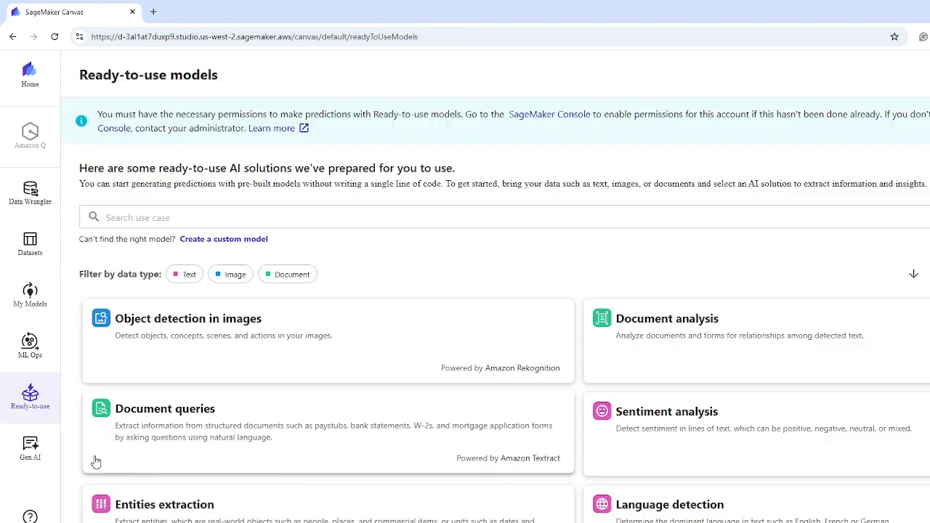
left_click(31, 451)
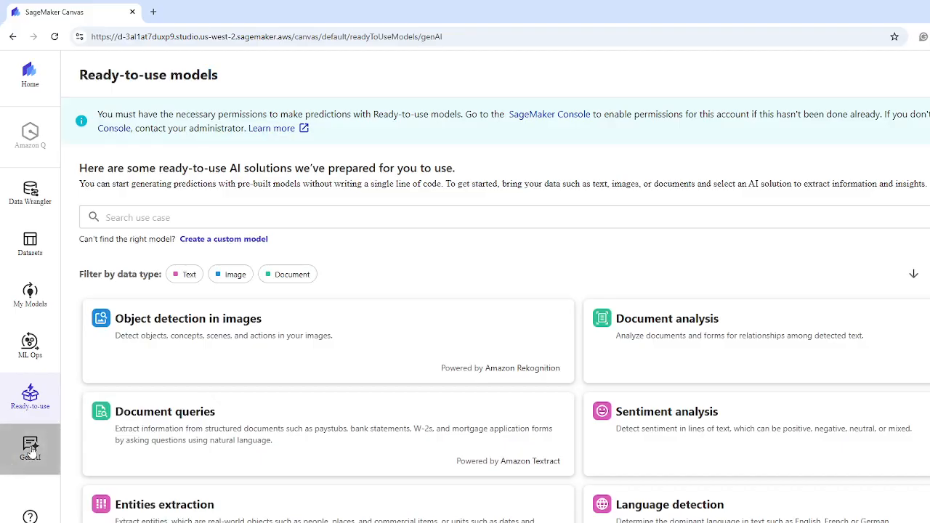